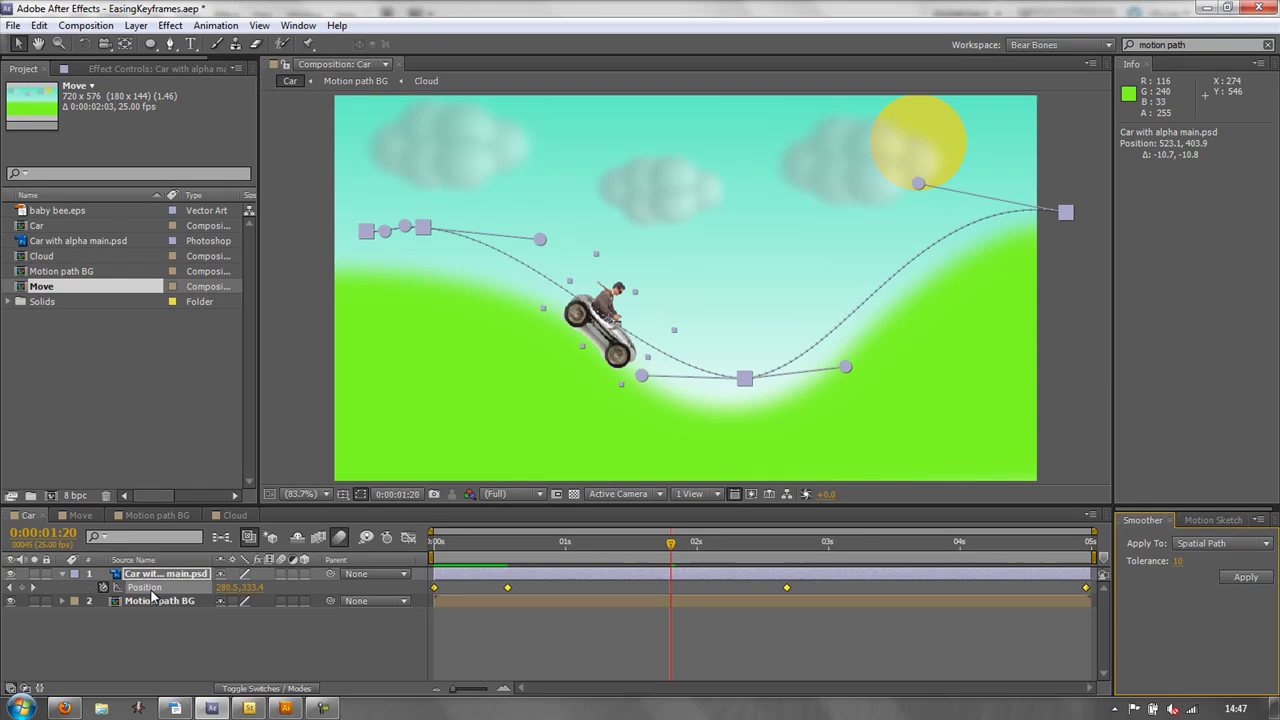
Step: Move the current time back to 0:00:00:00 so the car sits at its motion path's start
drag(678, 550, 403, 559)
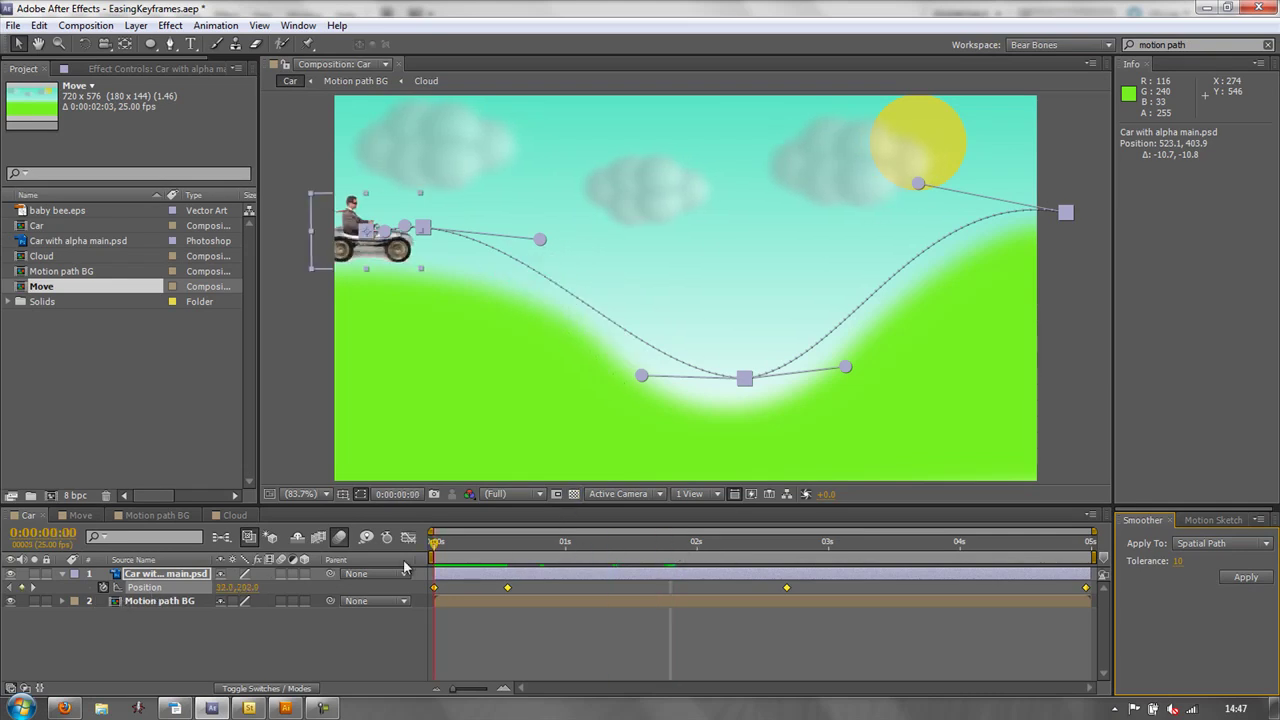
Step: Clear the car's Position keyframes and add a comp-sized, fully bright Royal Blue solid
click(102, 588)
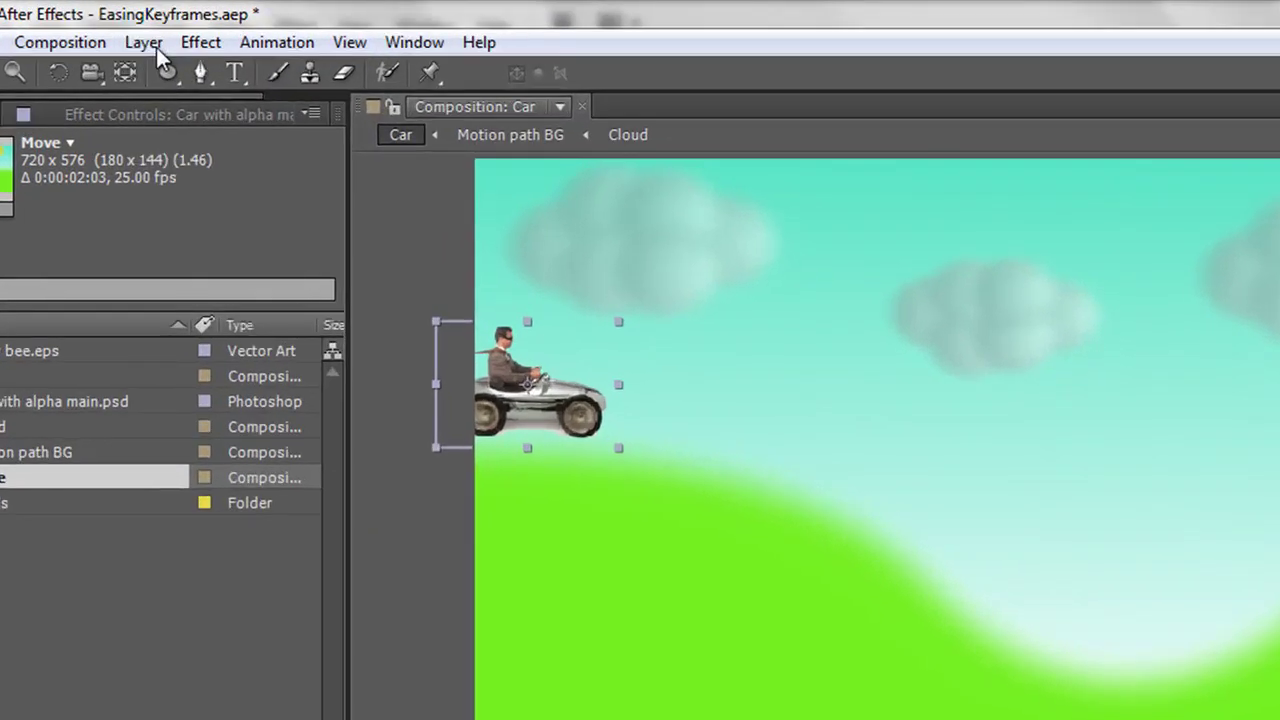
click(136, 26)
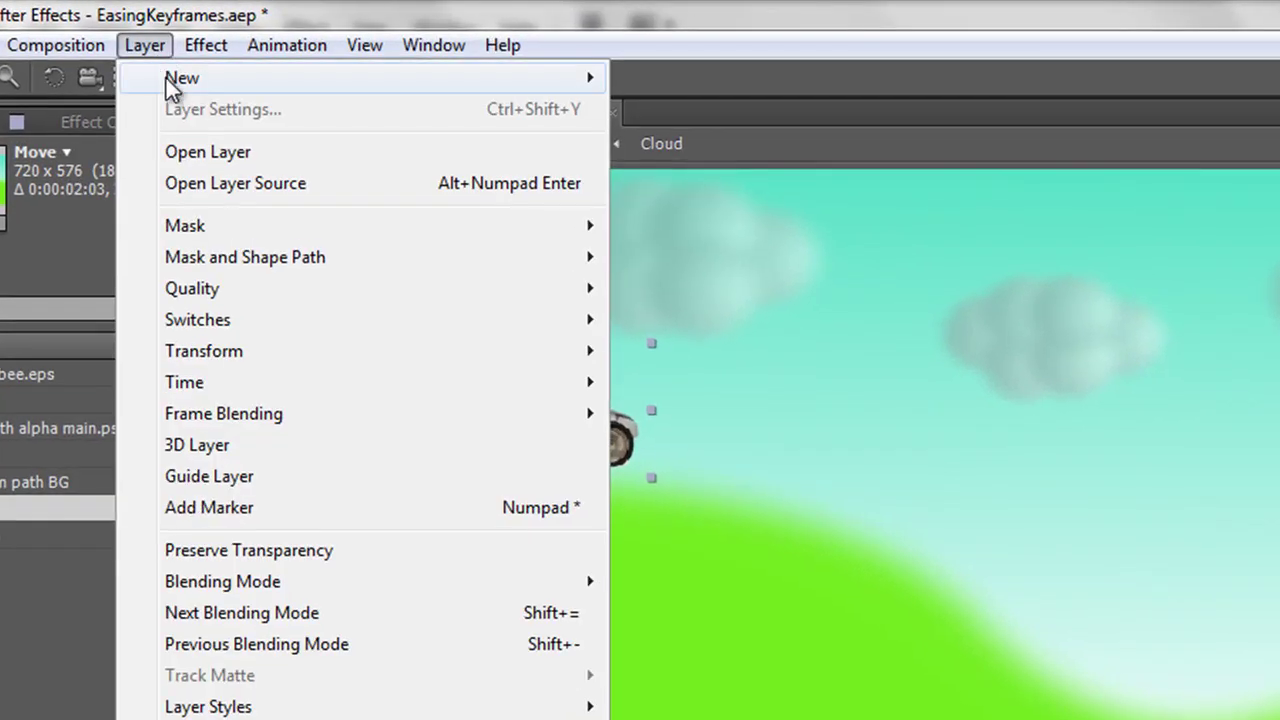
mouse_move(148, 45)
click(637, 112)
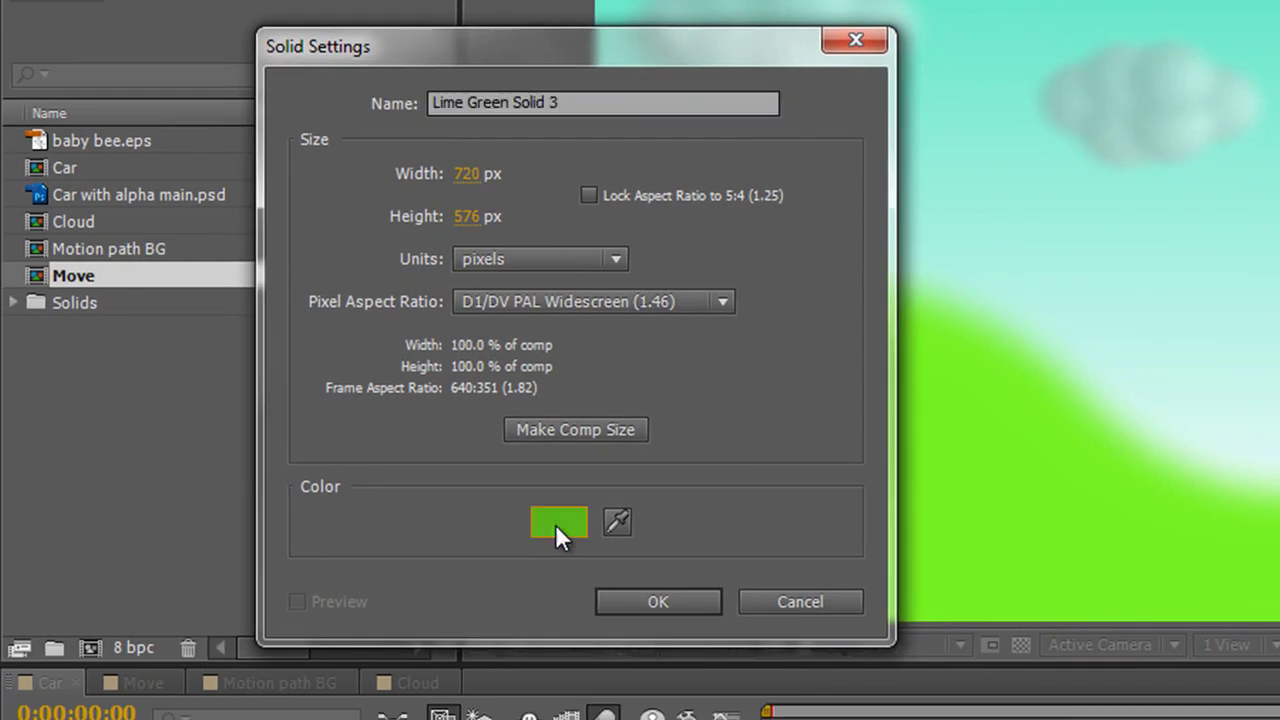
click(558, 521)
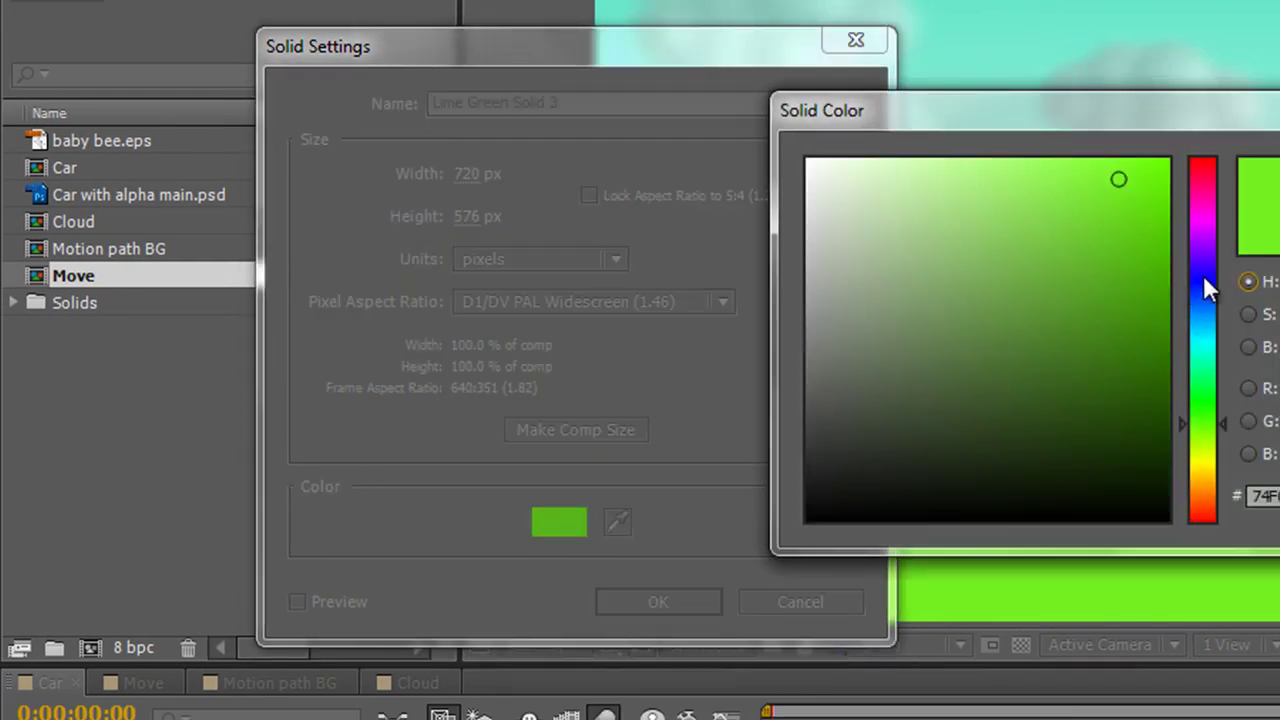
drag(1203, 275, 1203, 313)
drag(1149, 168, 1166, 160)
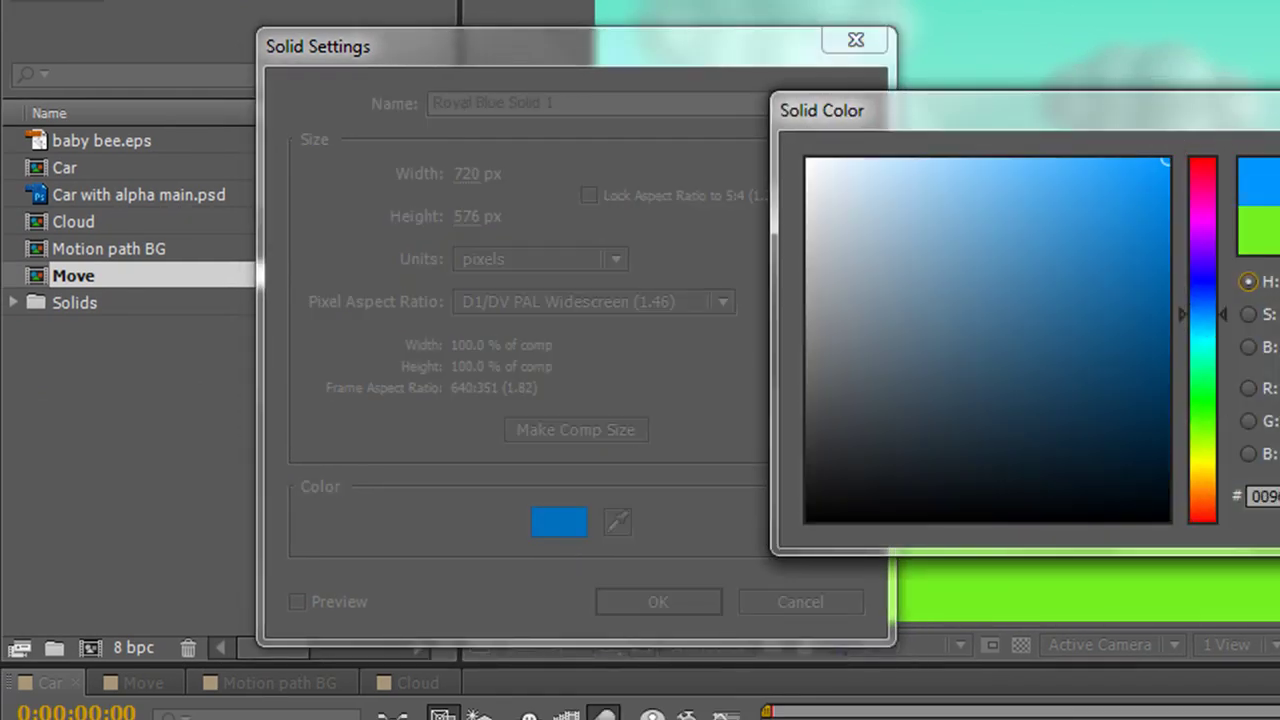
key(Return)
click(582, 424)
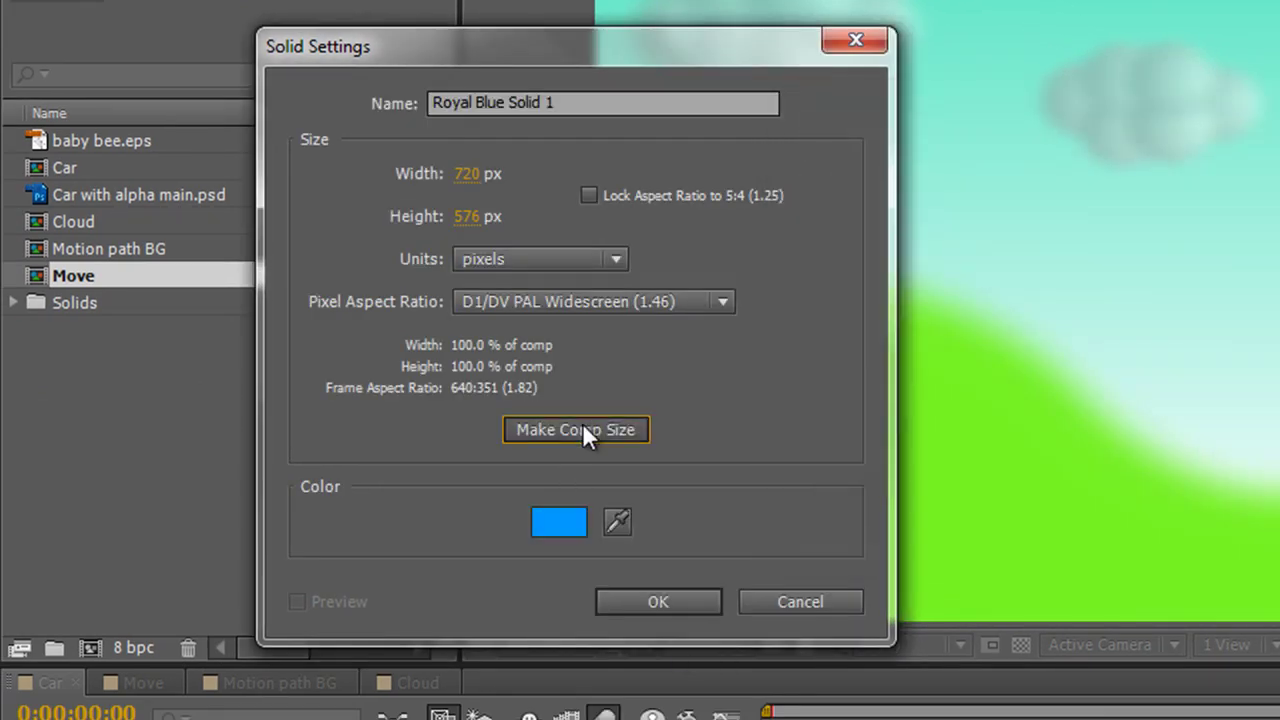
click(665, 603)
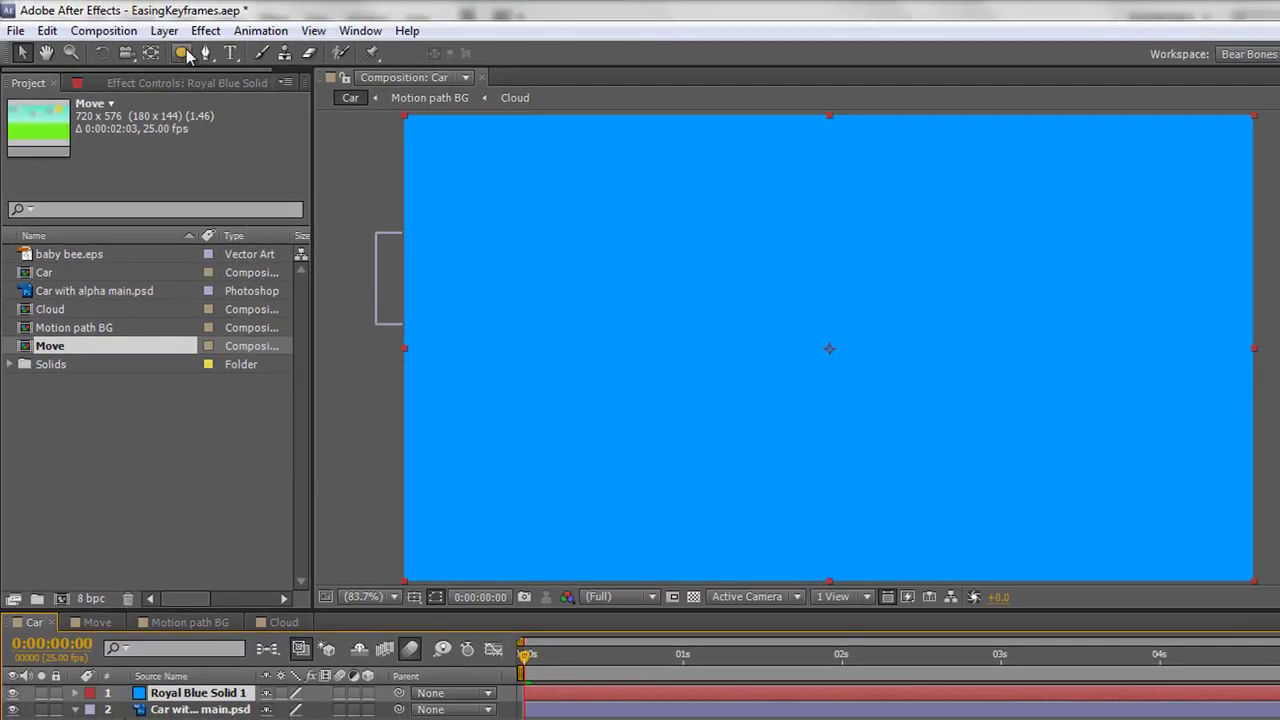
Step: Draw an elliptical mask across the blue solid with the Ellipse Tool
click(184, 54)
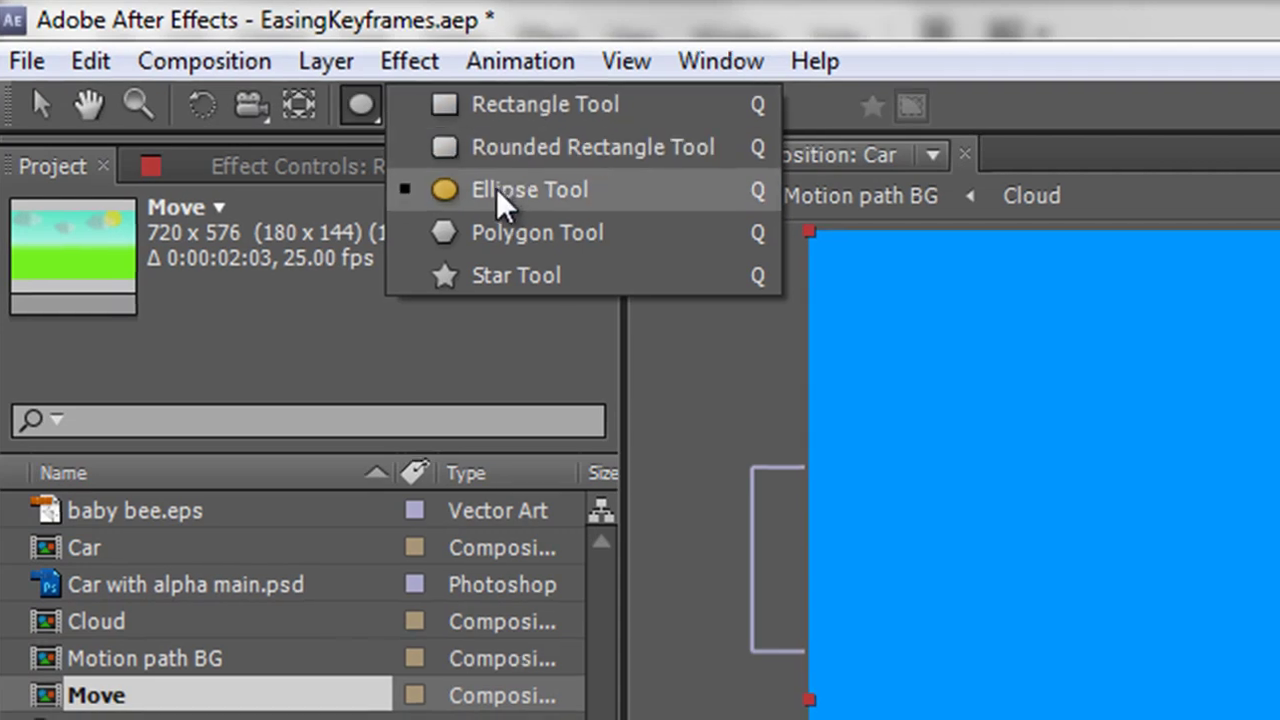
click(496, 190)
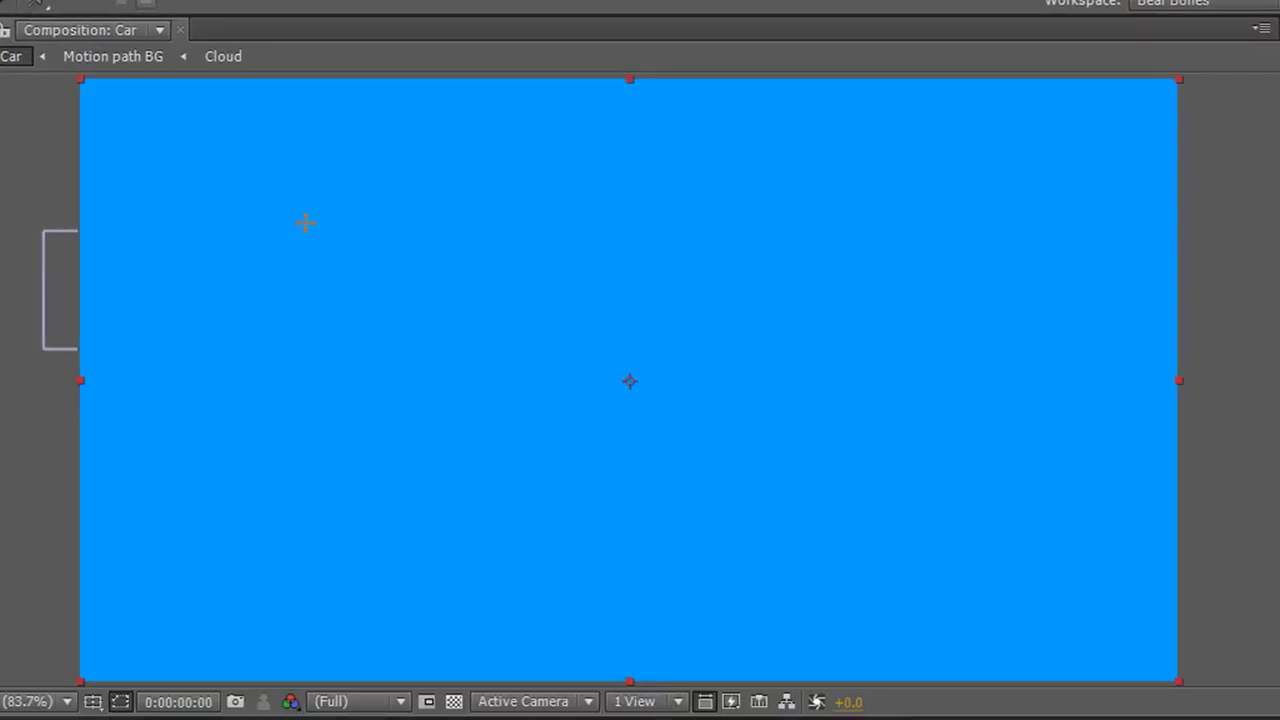
drag(236, 207, 1061, 605)
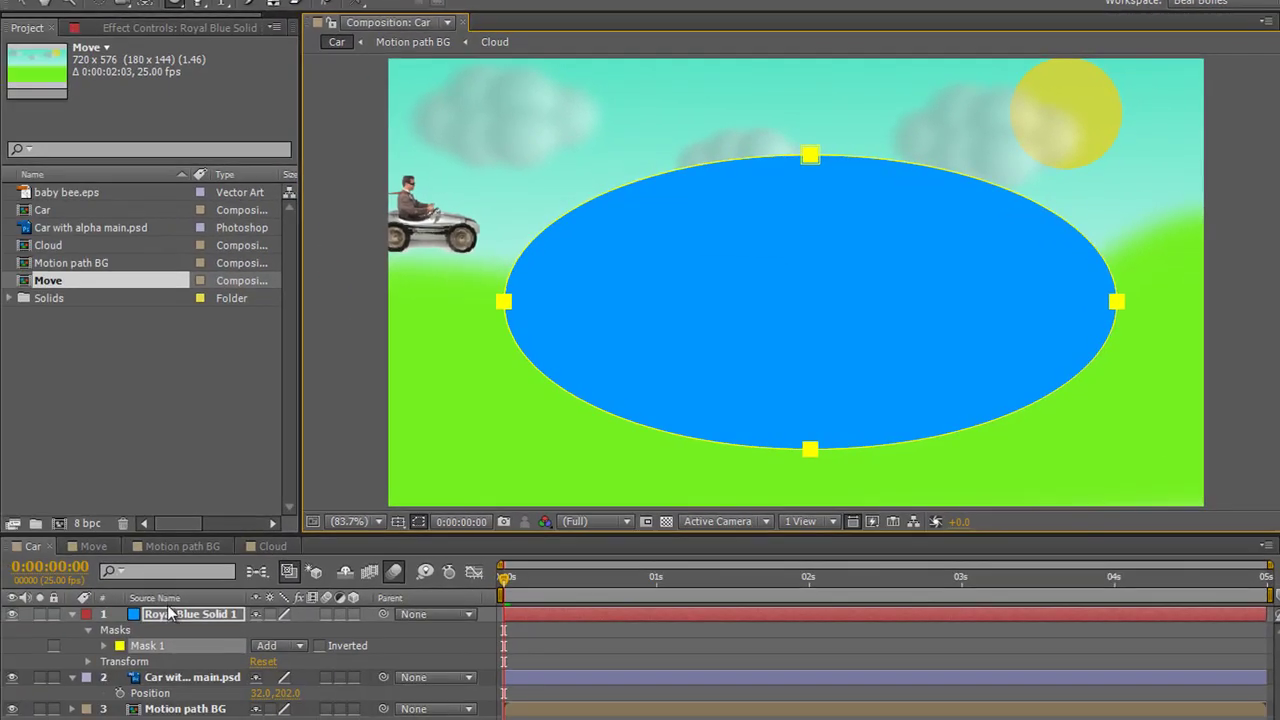
Step: Copy the Mask Path of the blue solid's Mask 1 ellipse
key(Return)
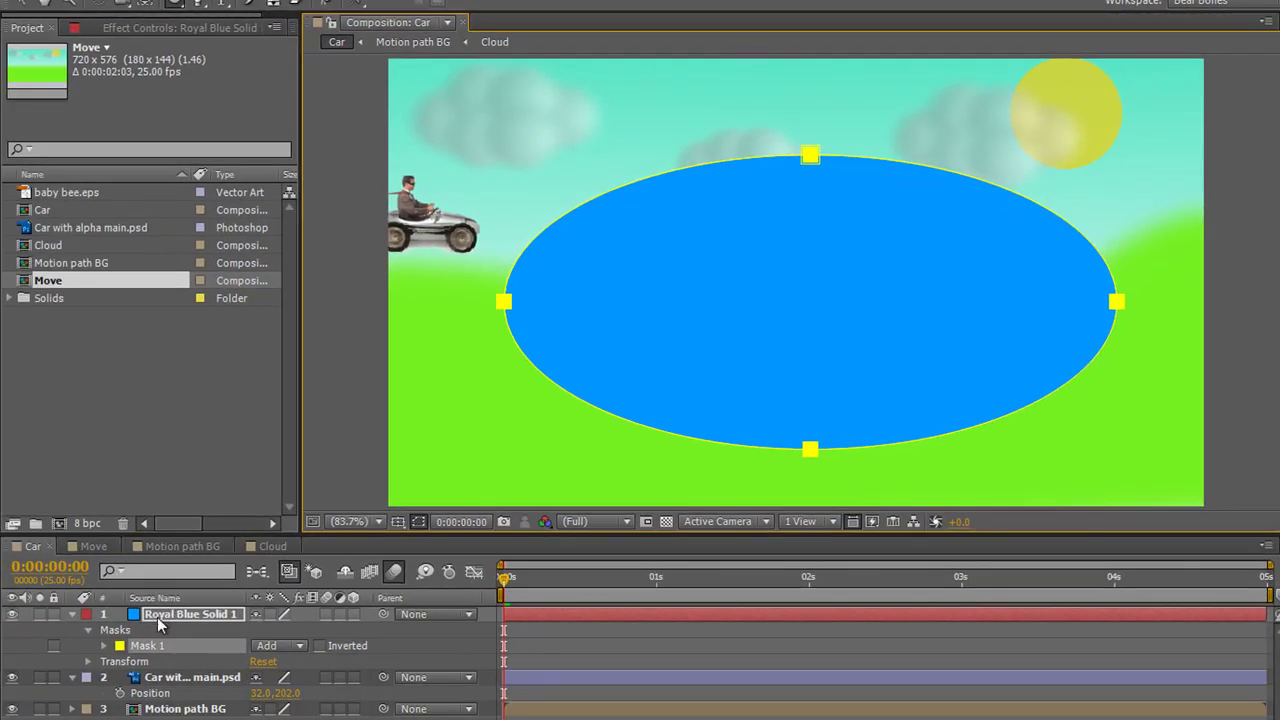
click(103, 647)
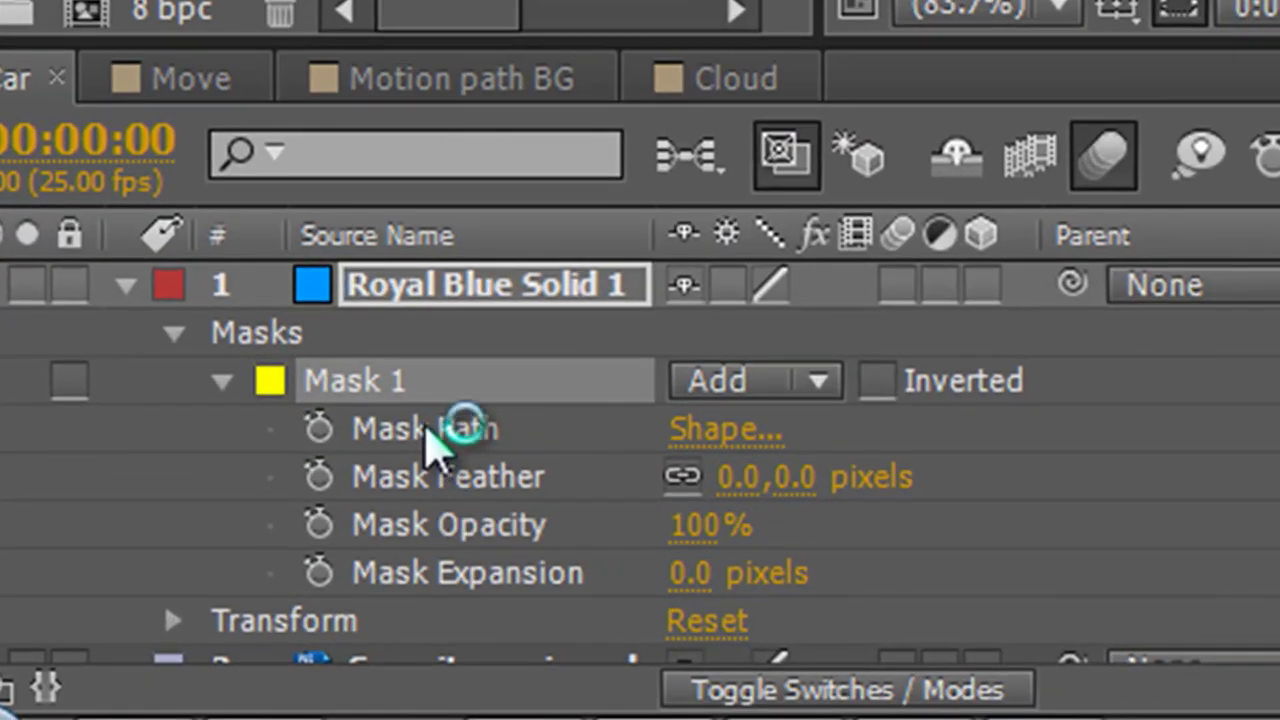
click(428, 430)
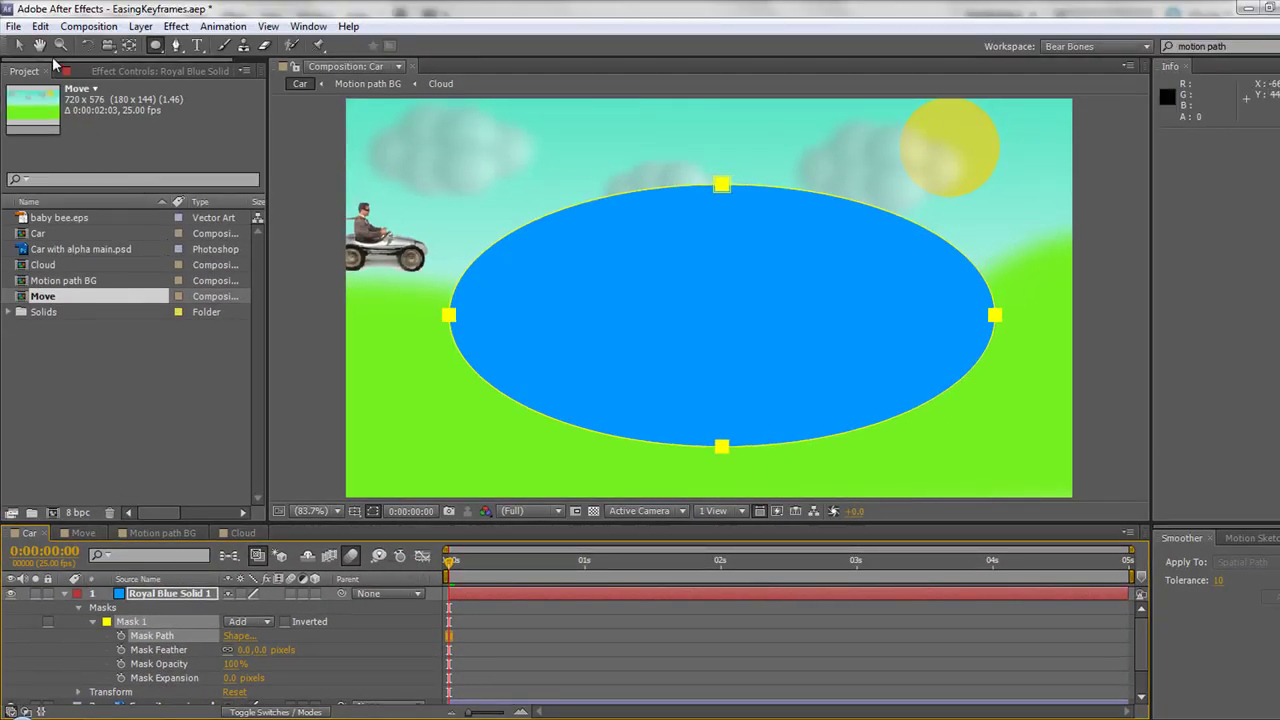
click(40, 26)
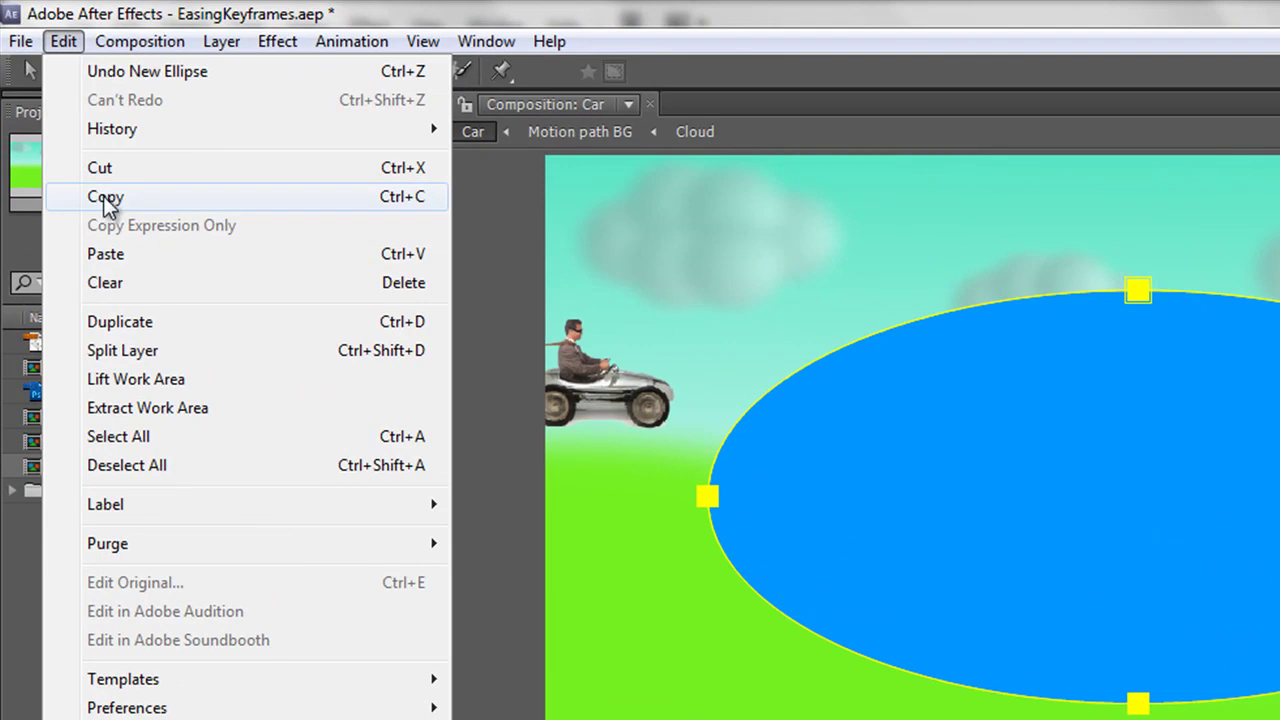
click(105, 197)
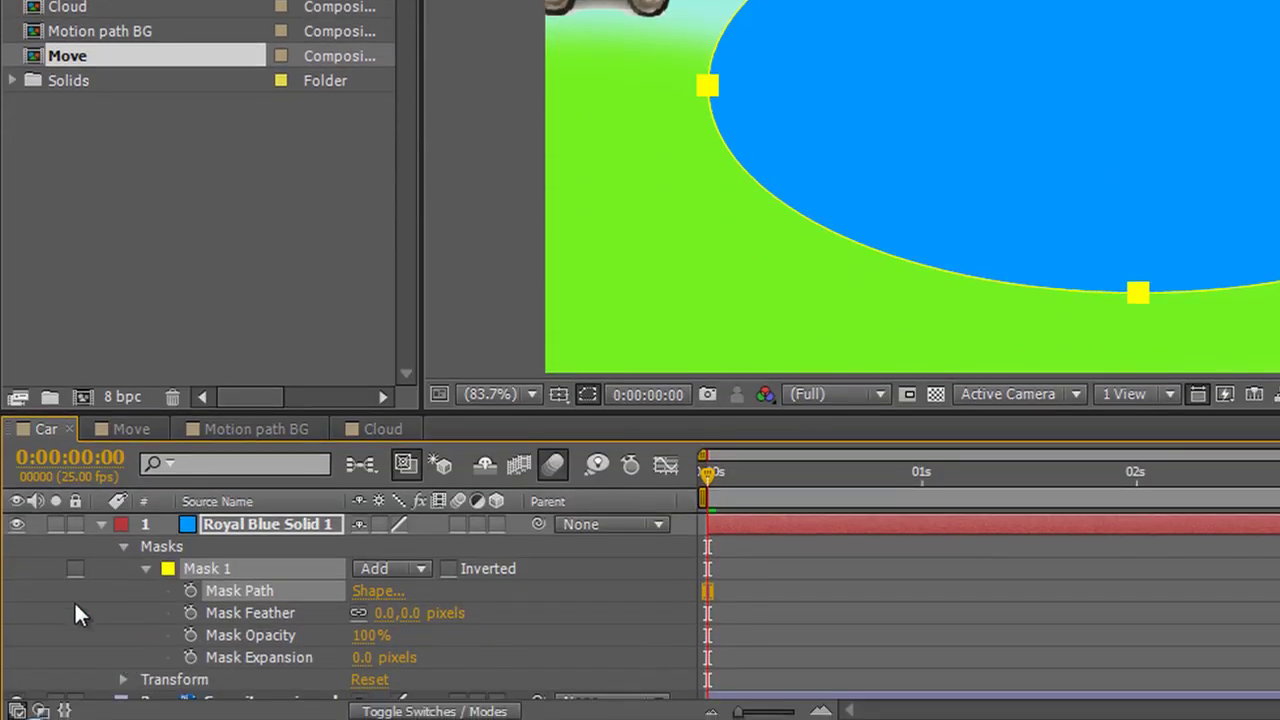
Step: Hide the blue solid and select the car layer's Position property
click(16, 524)
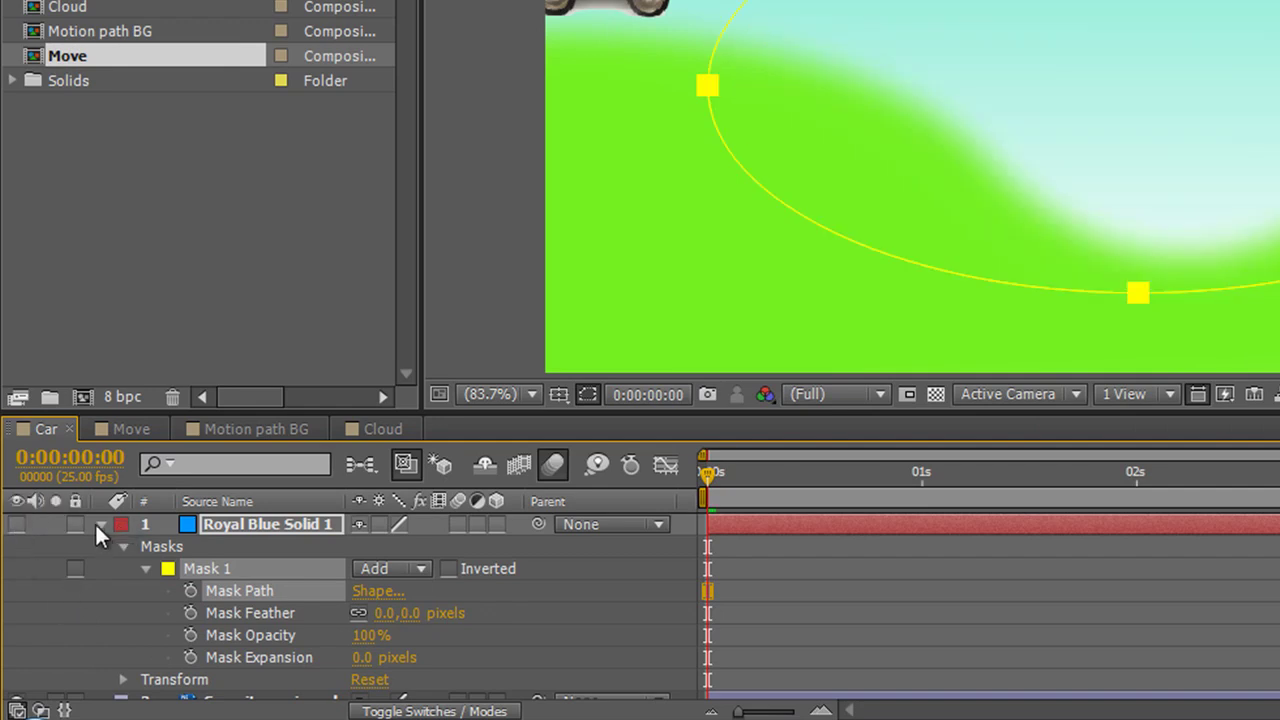
click(100, 524)
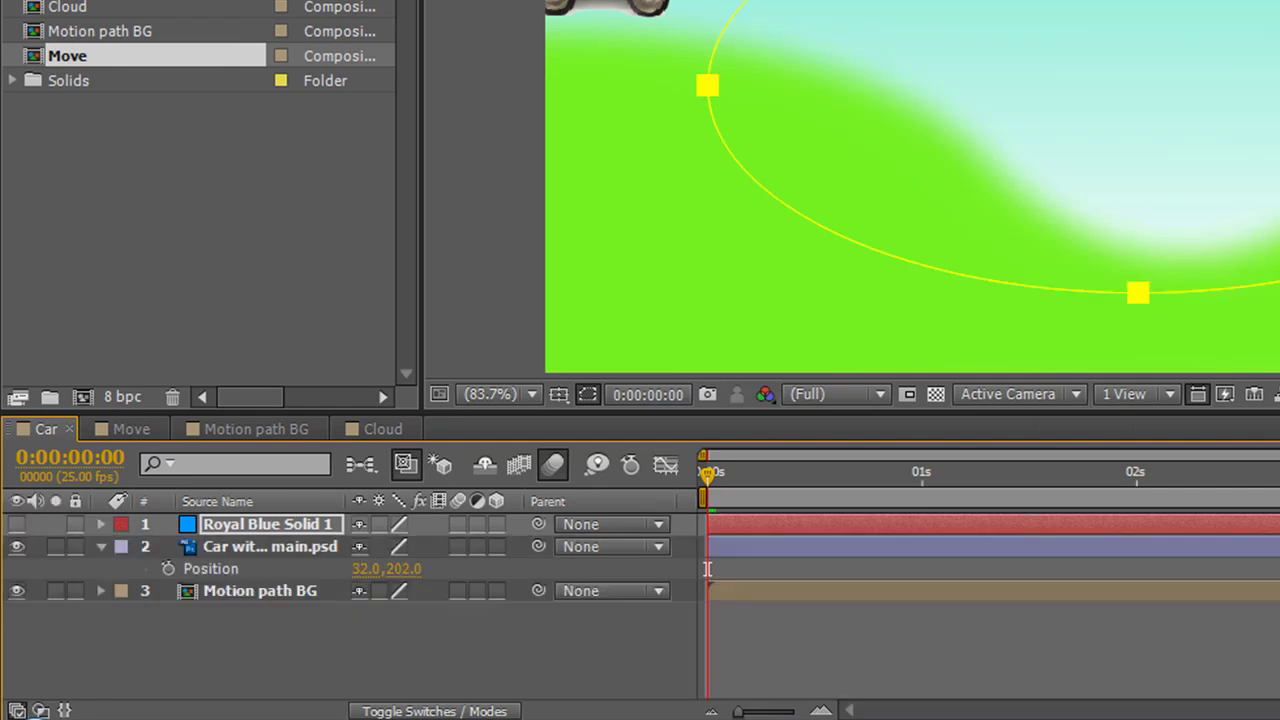
click(248, 548)
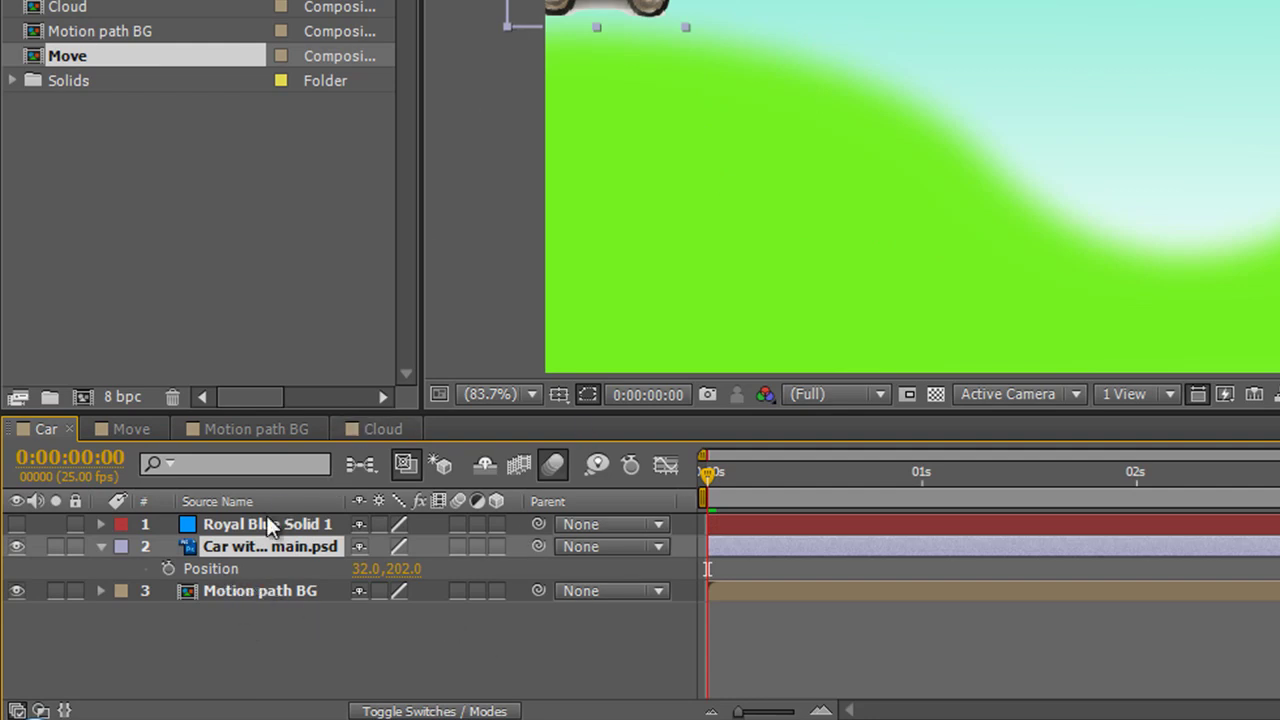
click(234, 568)
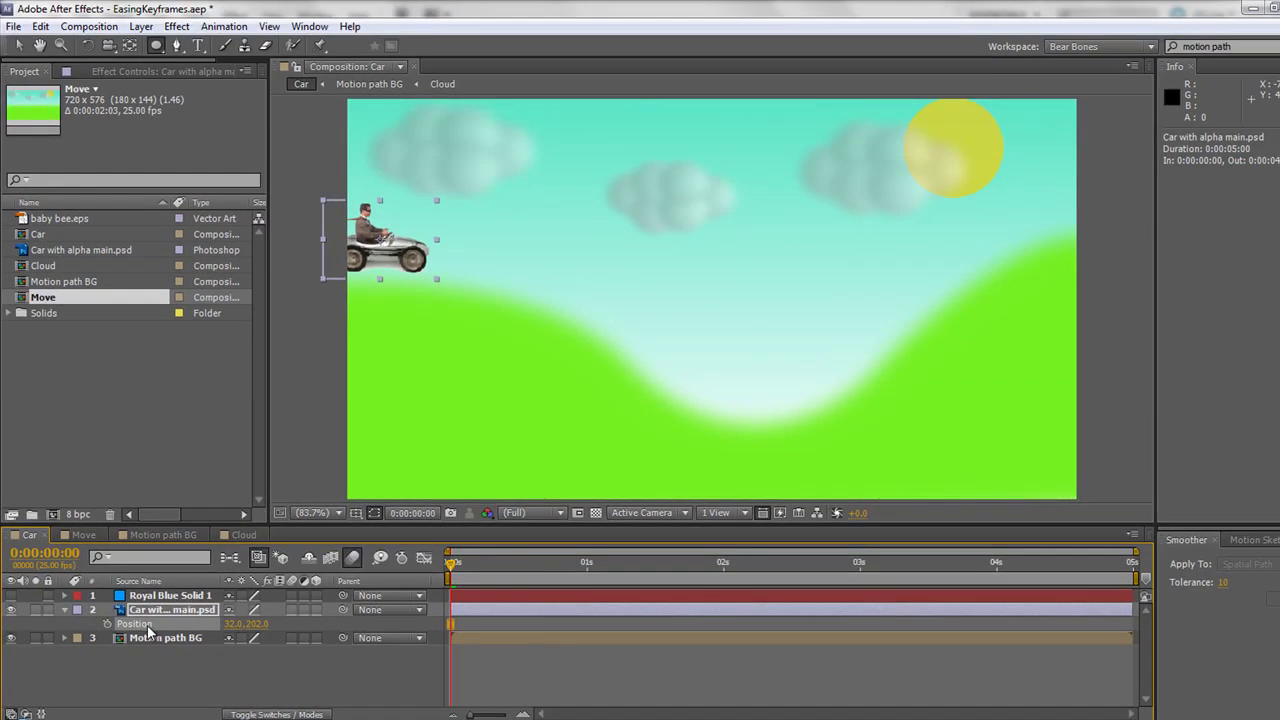
Step: Paste the ellipse path into the car's Position, preview the 0s–2s motion, and deselect the keyframes
click(40, 26)
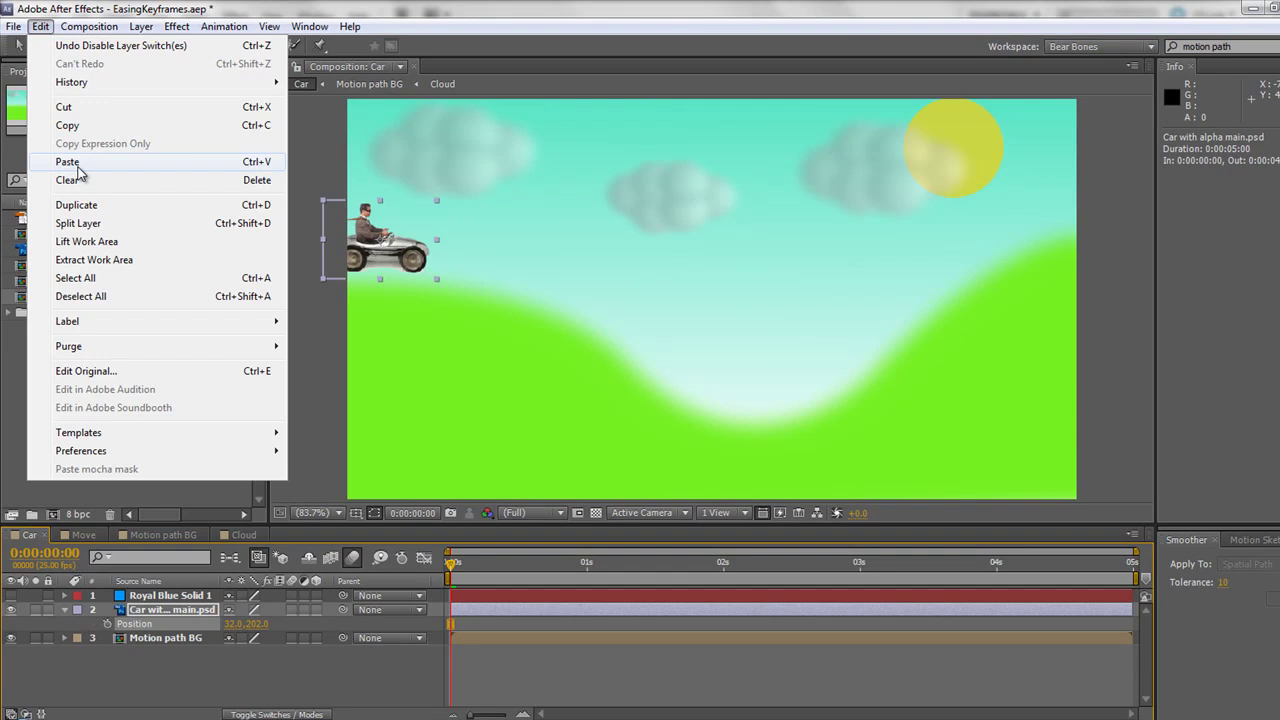
click(68, 162)
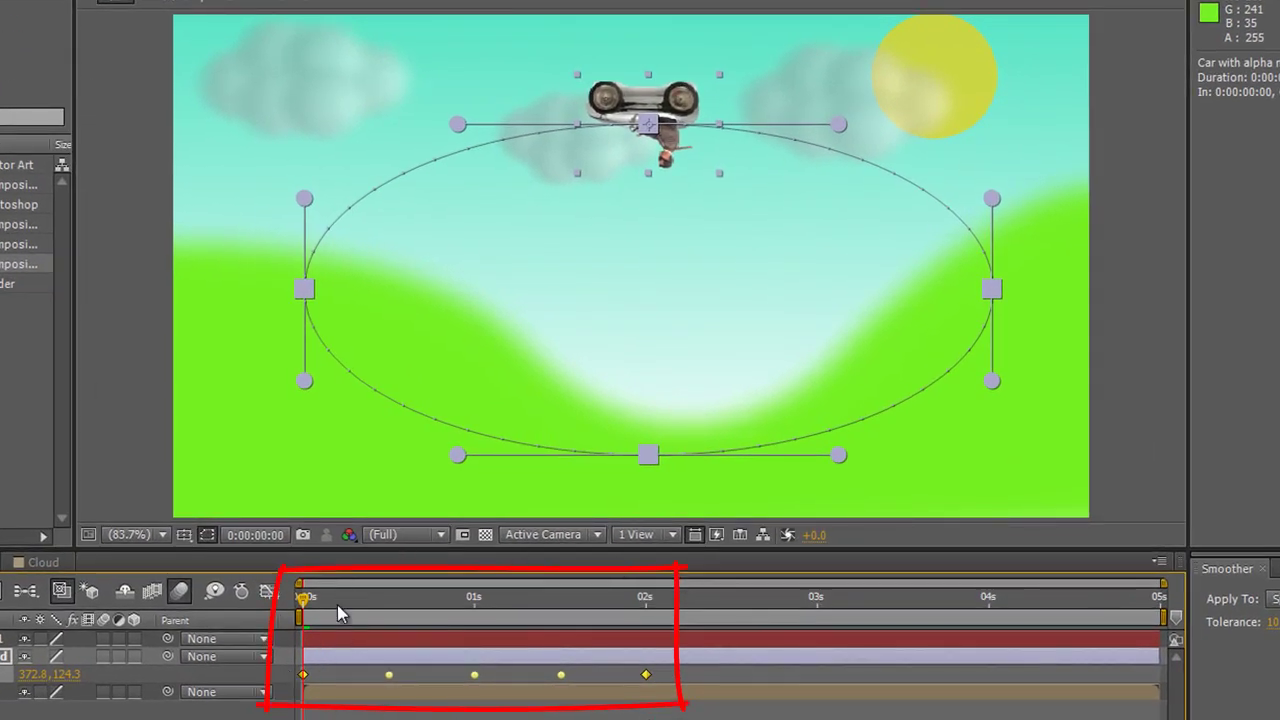
key(space)
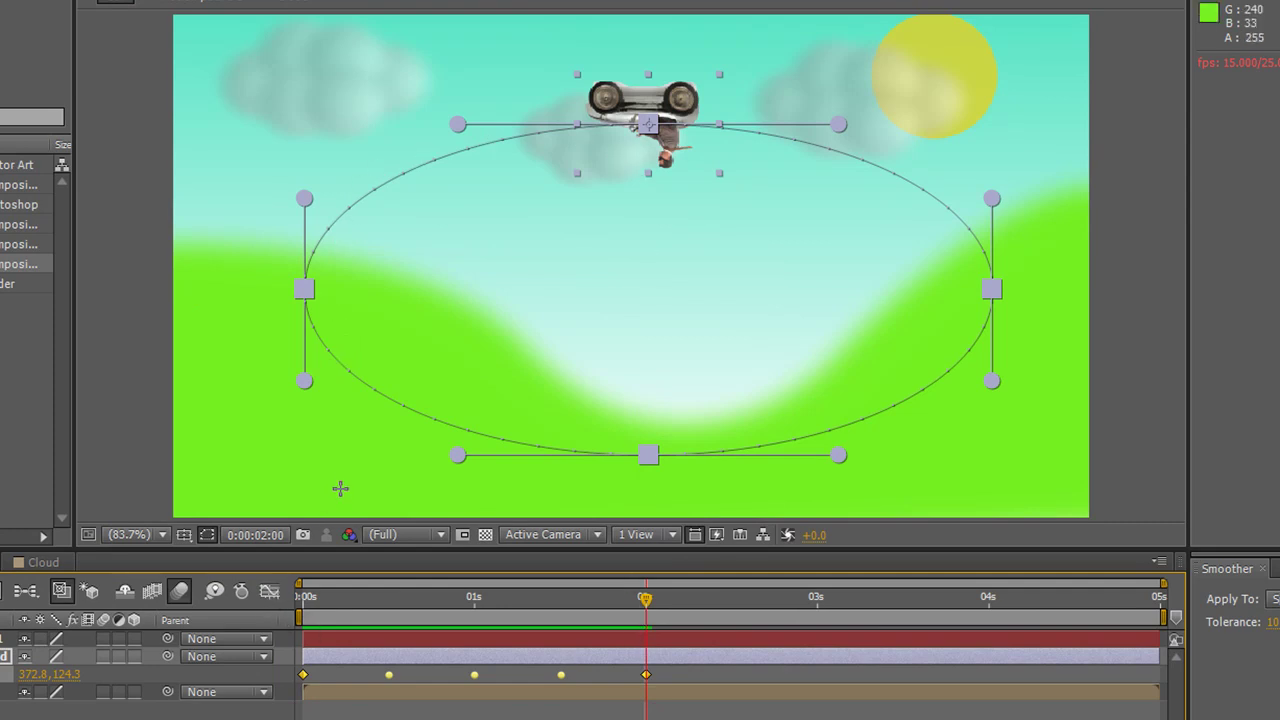
click(453, 303)
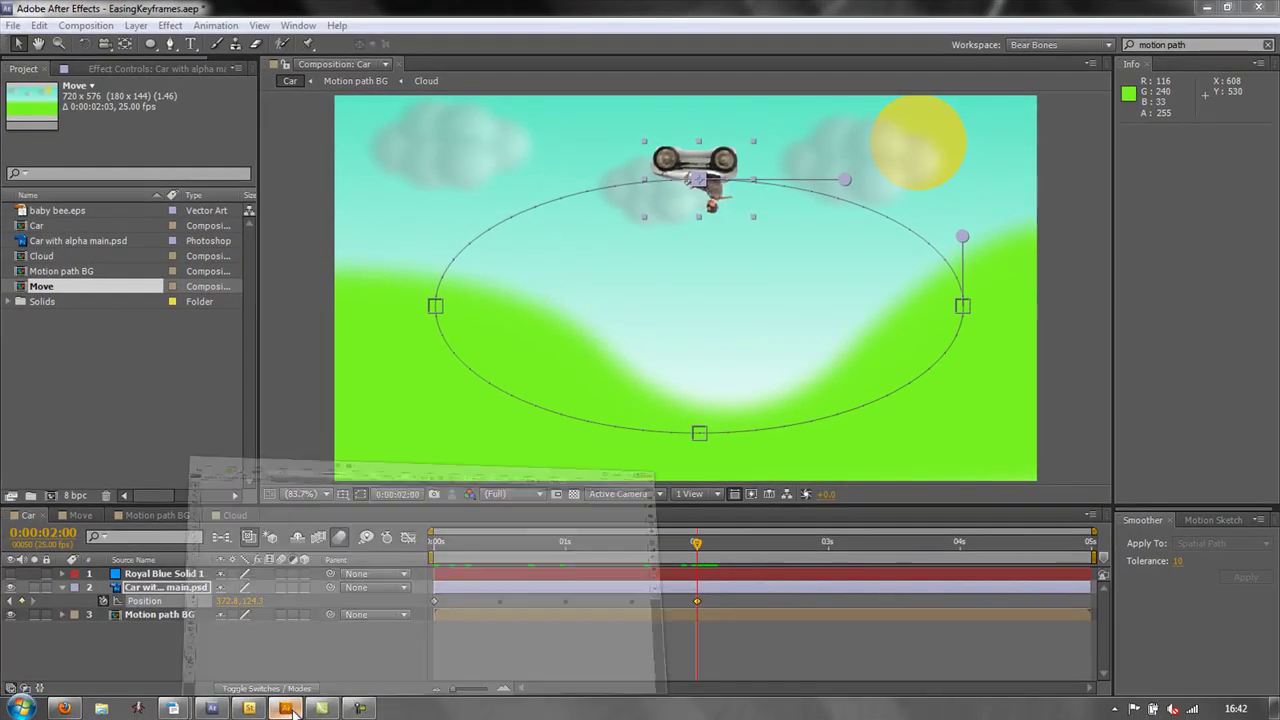
Step: Copy the green hill shape in Illustrator and return to After Effects
click(292, 707)
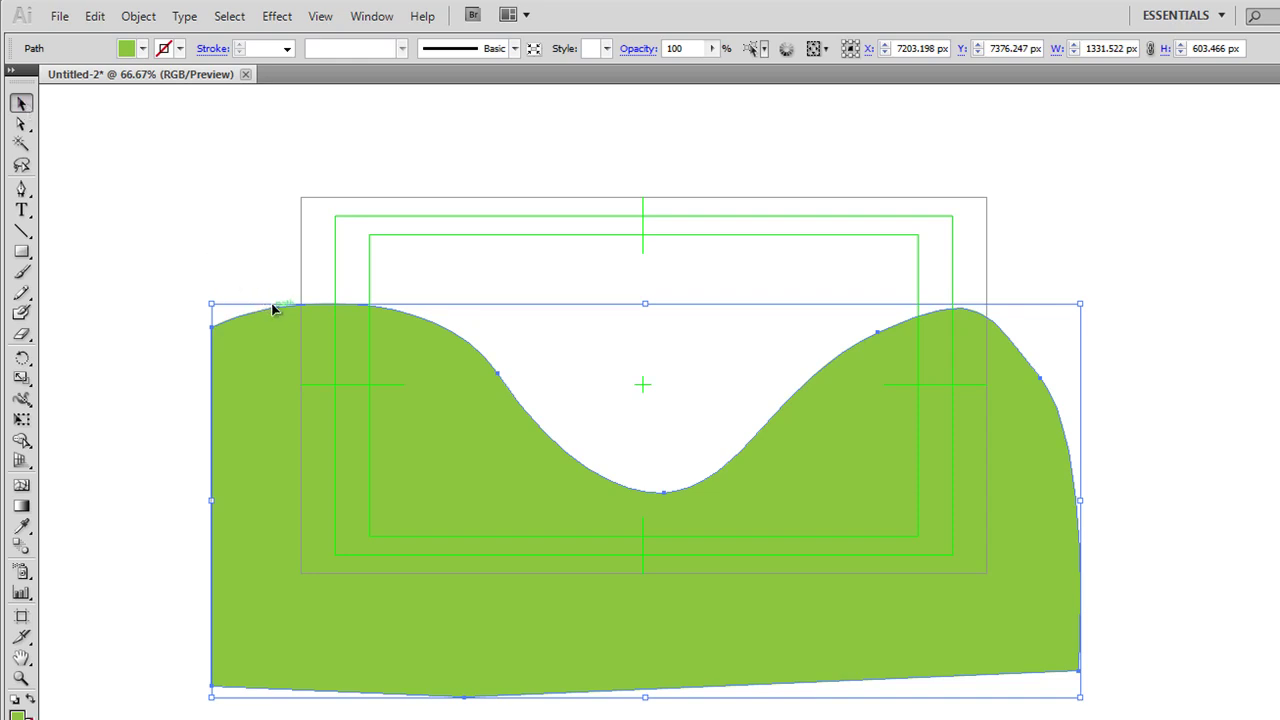
click(98, 16)
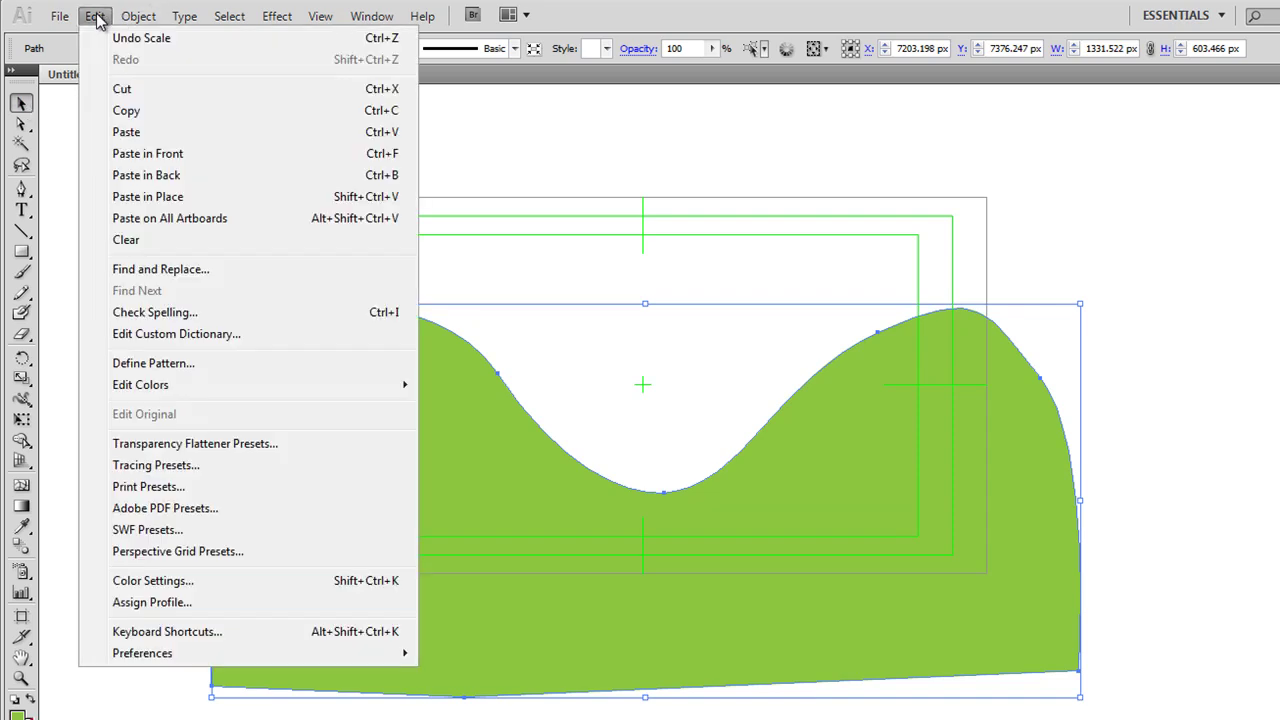
click(126, 111)
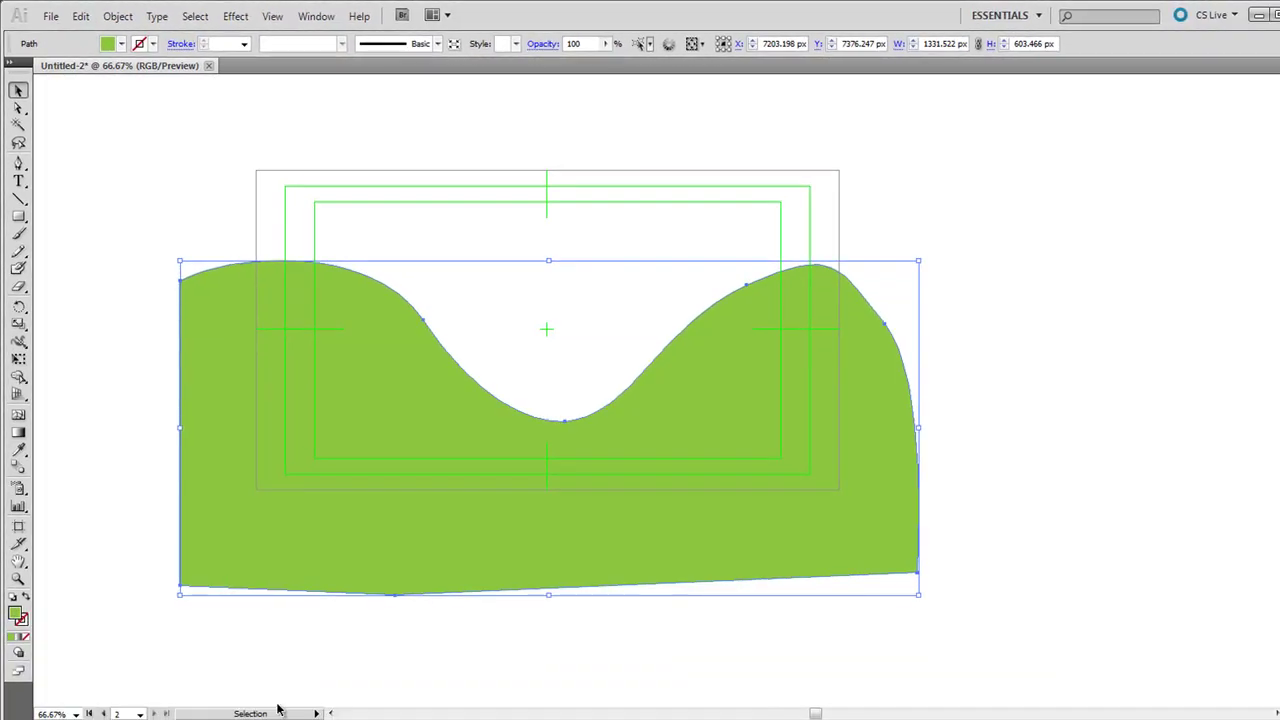
key(alt+Tab)
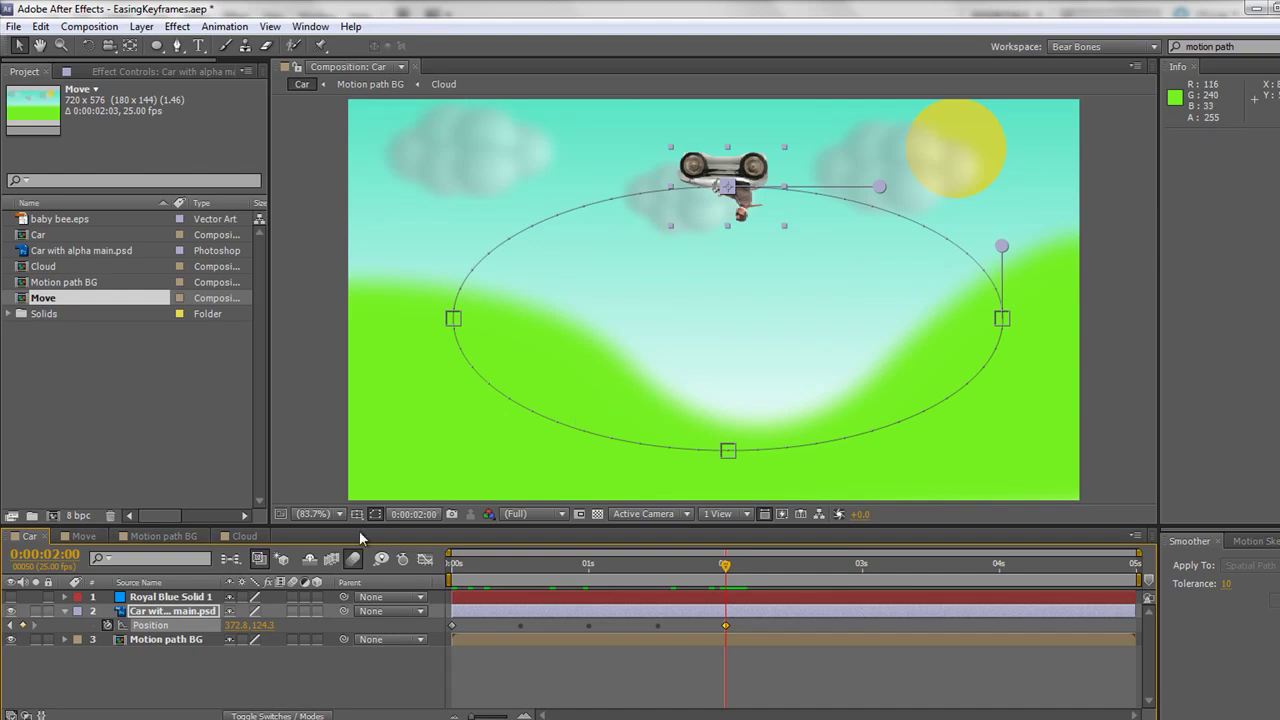
Step: Add a default comp-sized Royal Blue Solid 2 to the Motion path BG composition
click(168, 538)
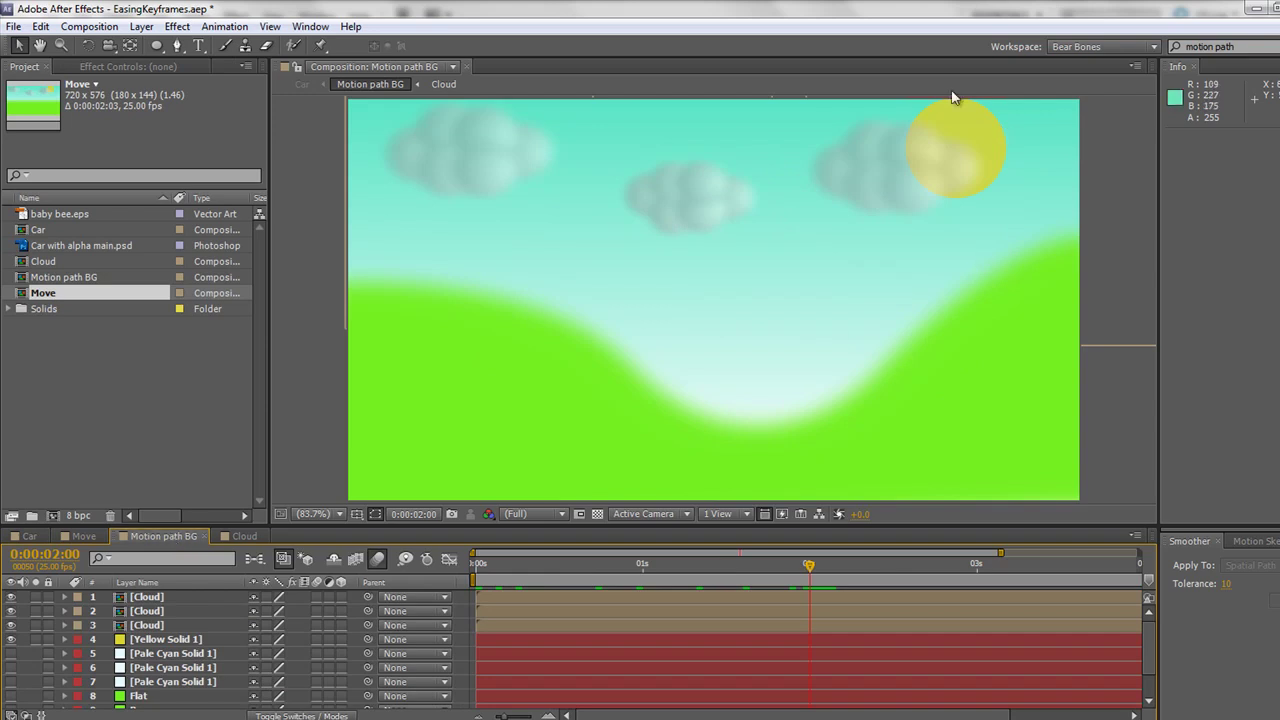
click(142, 27)
mouse_move(323, 45)
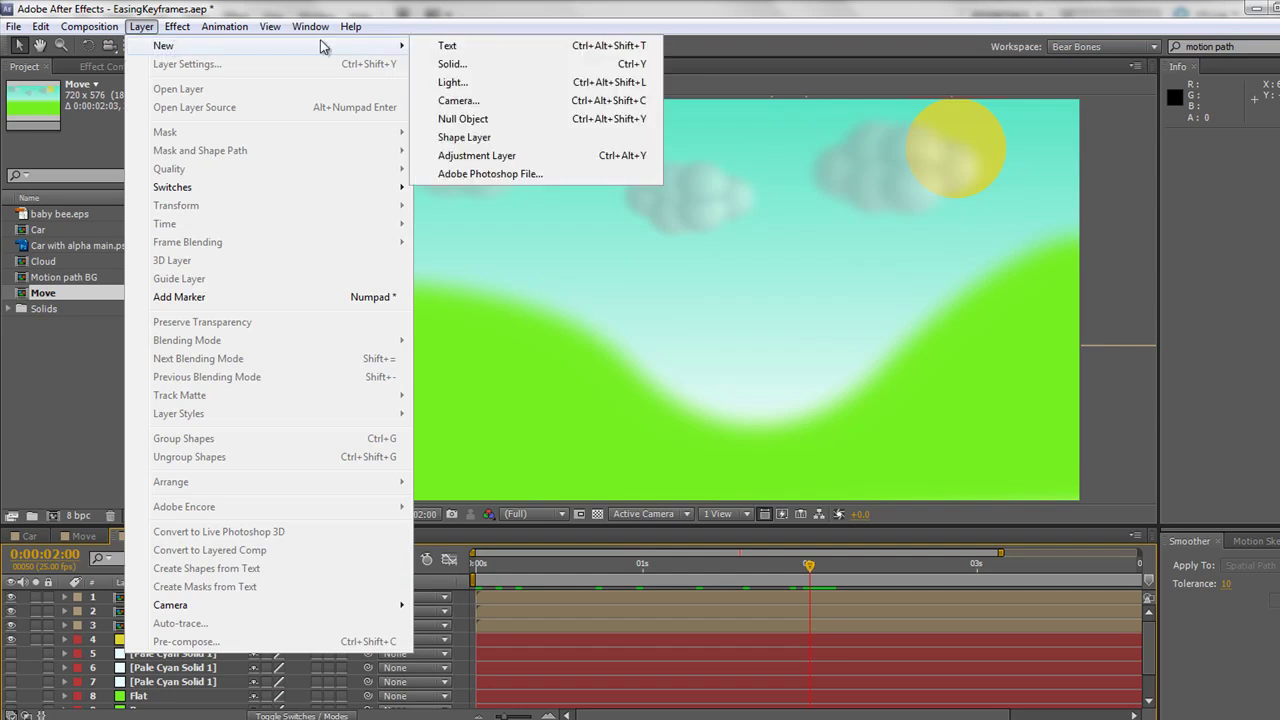
click(450, 71)
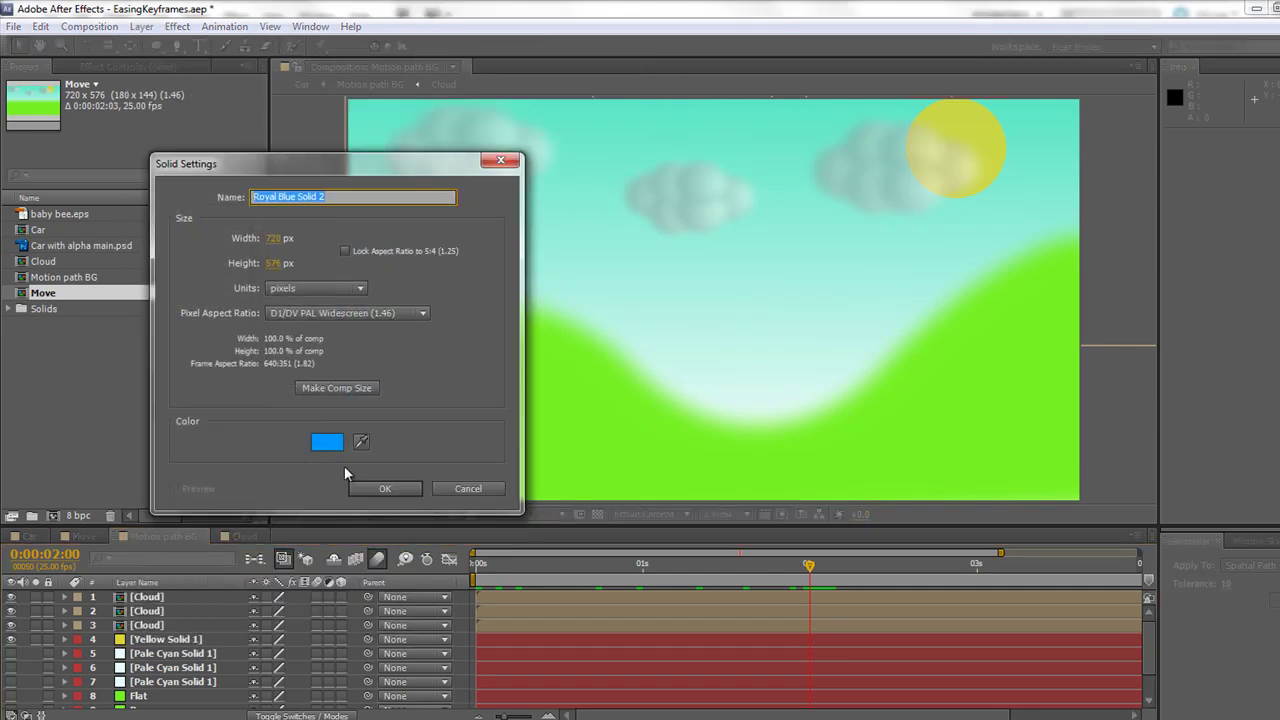
click(393, 491)
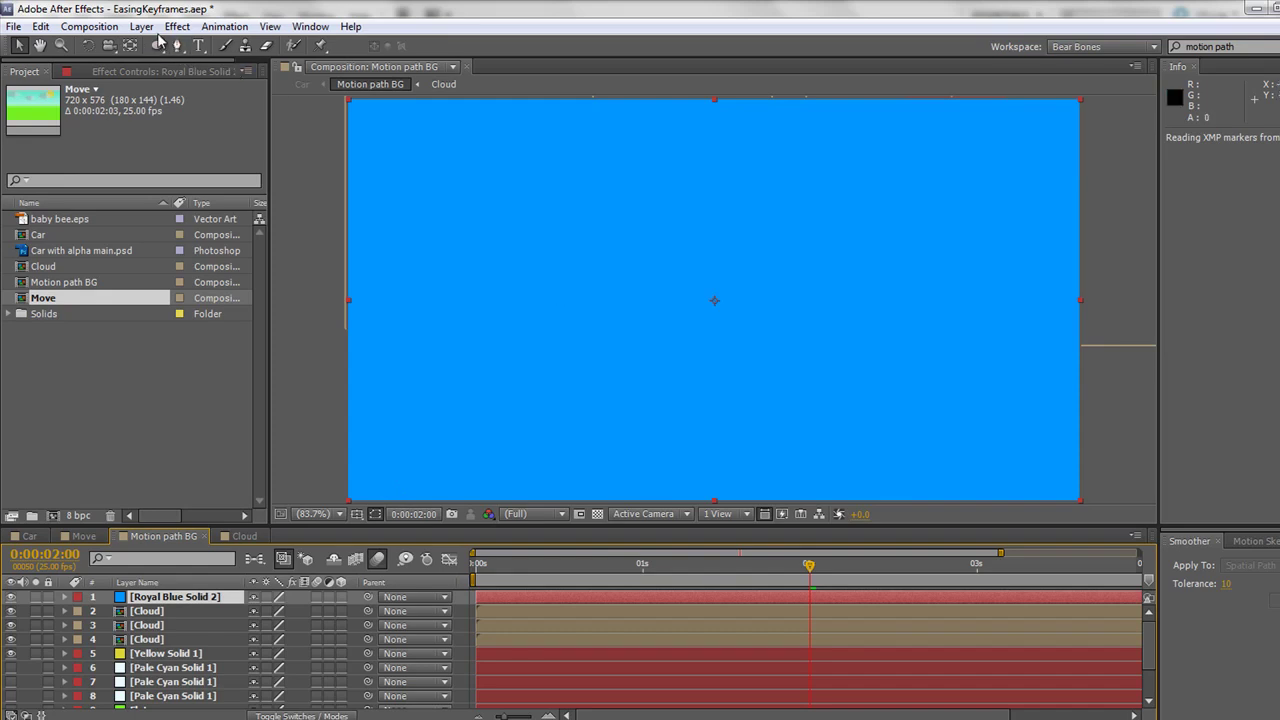
Step: Paste the hill outline as a mask on the blue solid and move it down to 363.3,475.6
click(40, 26)
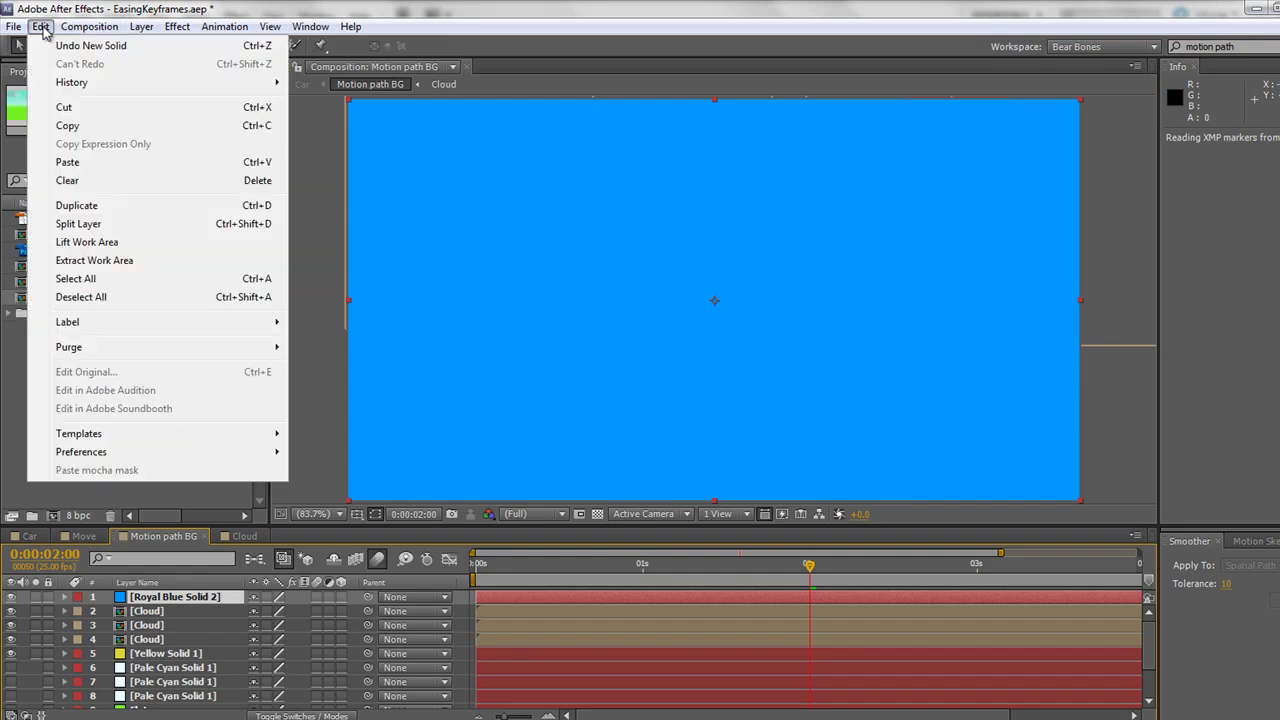
click(93, 164)
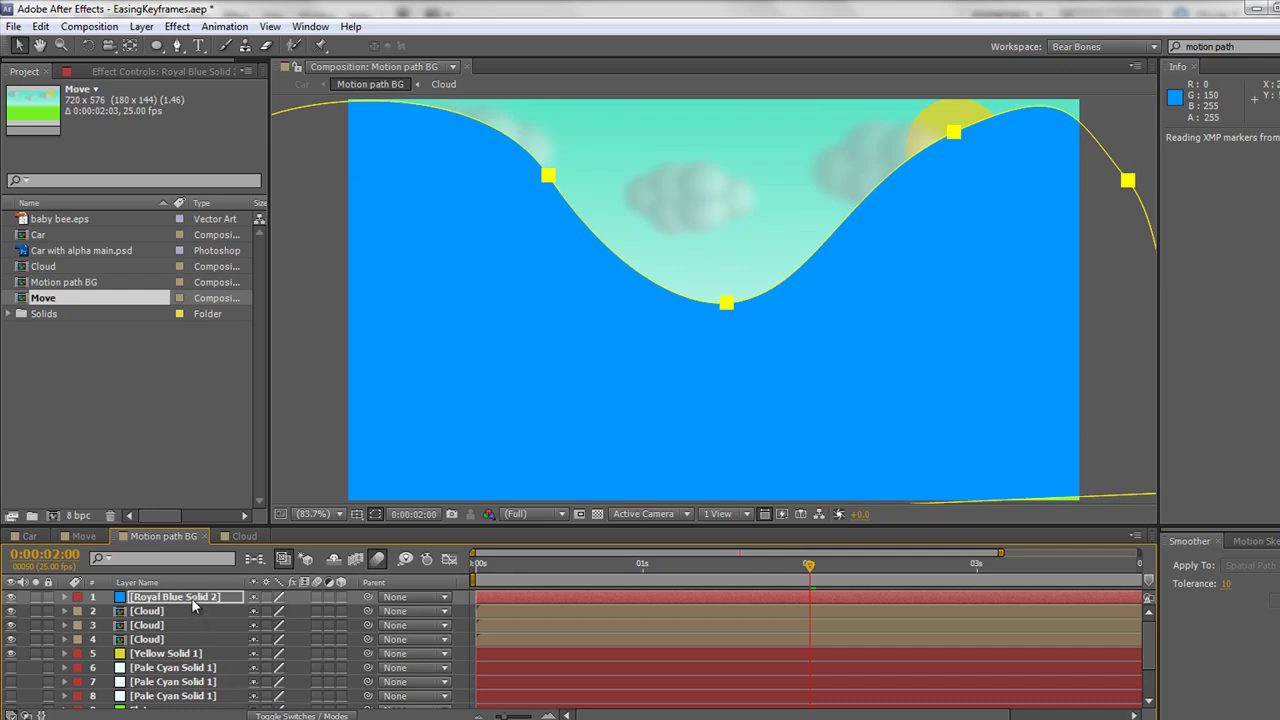
drag(704, 410, 708, 539)
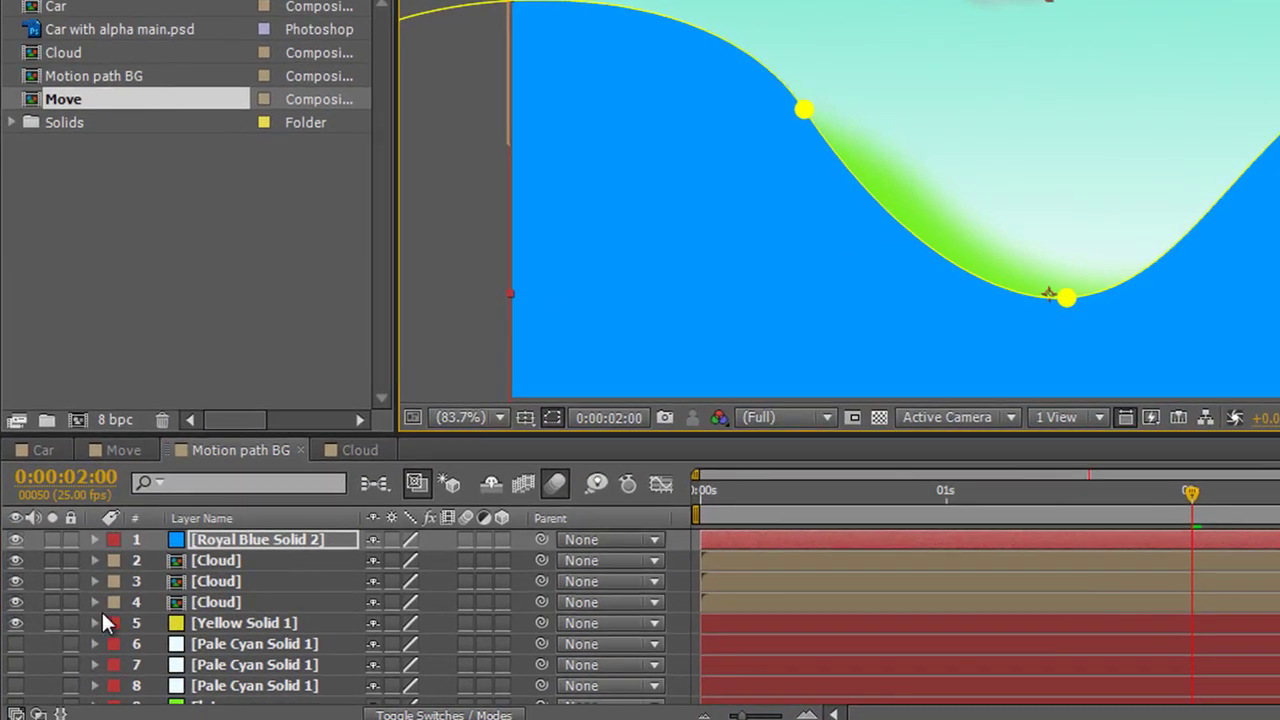
Step: Feather the blue solid's Mask 1 edge to about 20 px and set Mask Expansion to -3.0 pixels
click(96, 540)
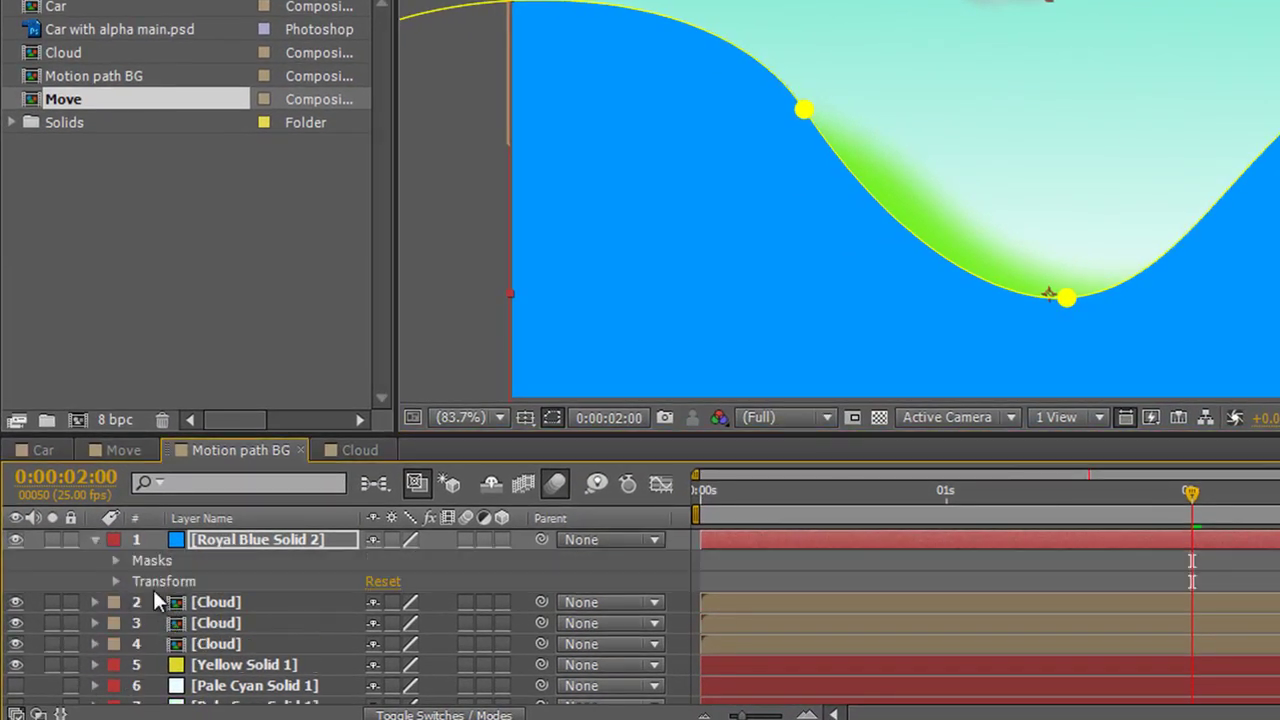
click(116, 561)
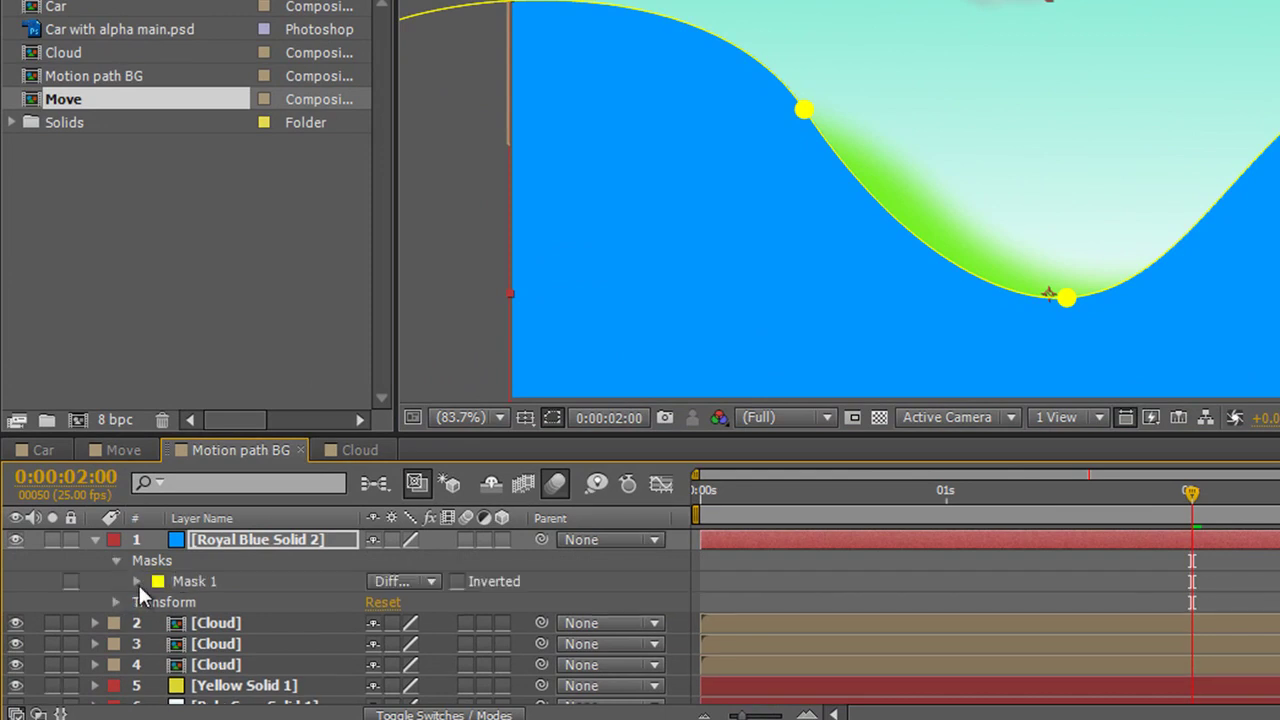
click(137, 582)
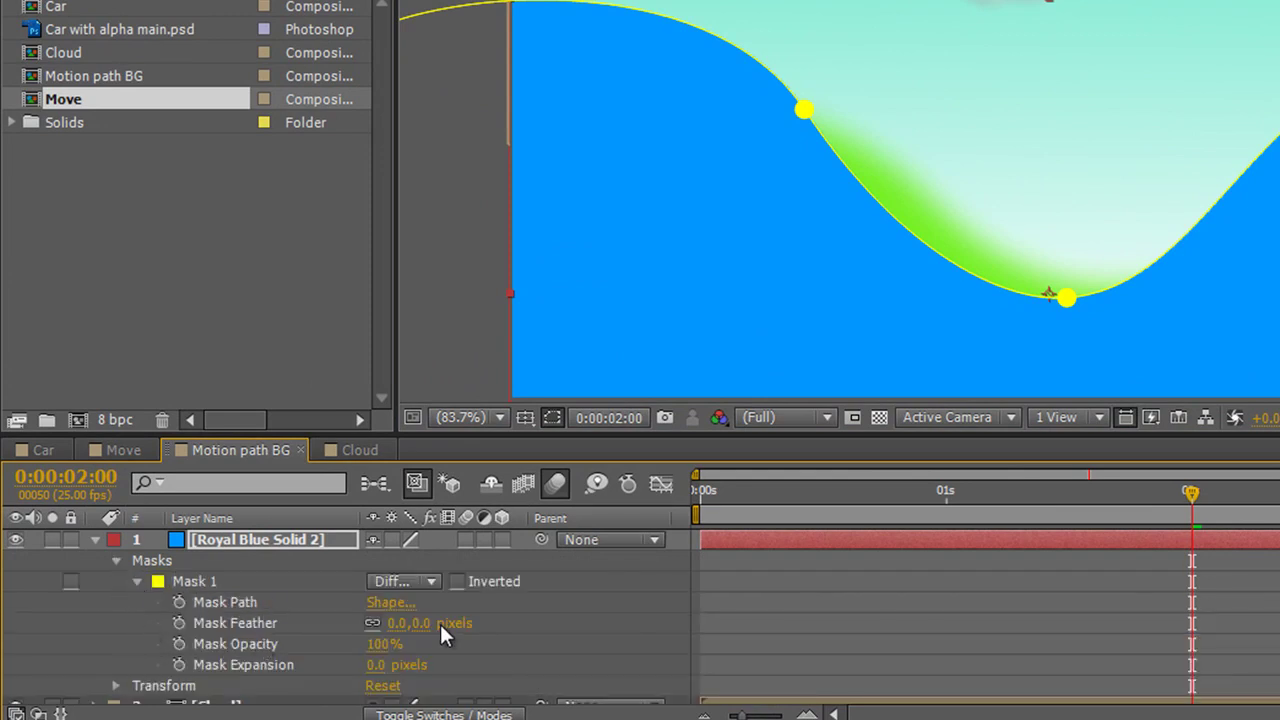
click(406, 619)
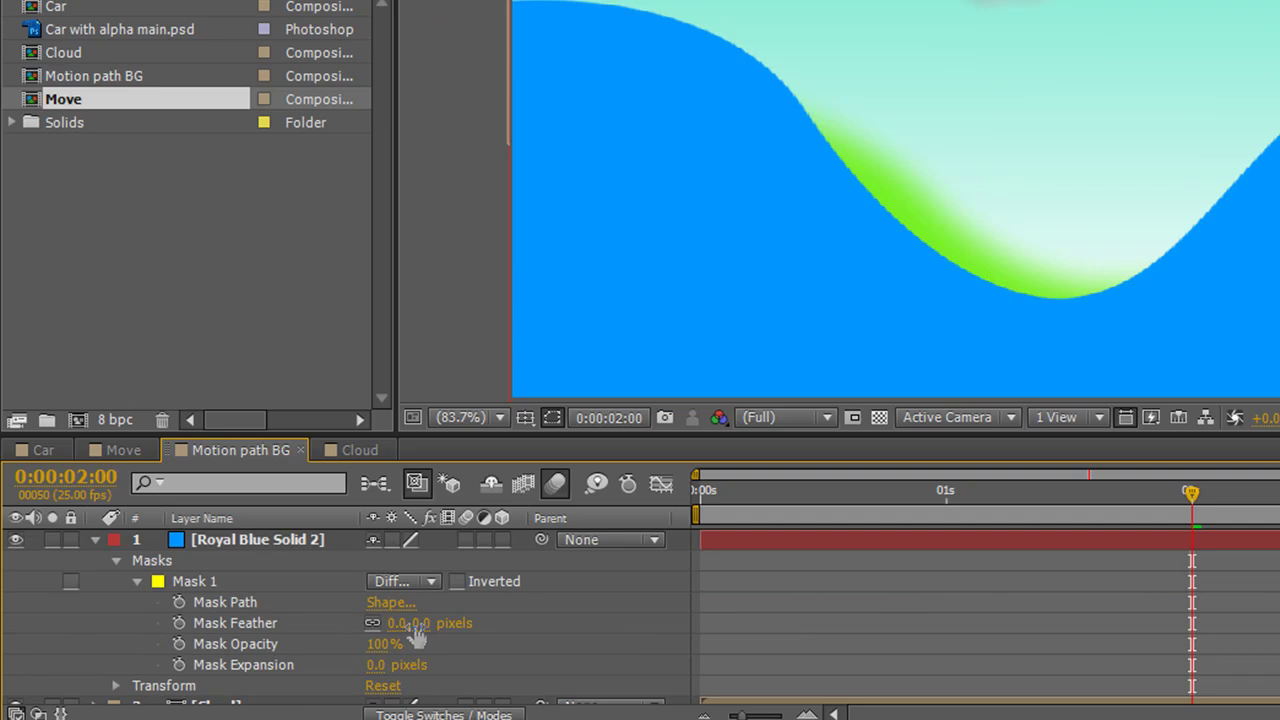
drag(406, 620, 436, 626)
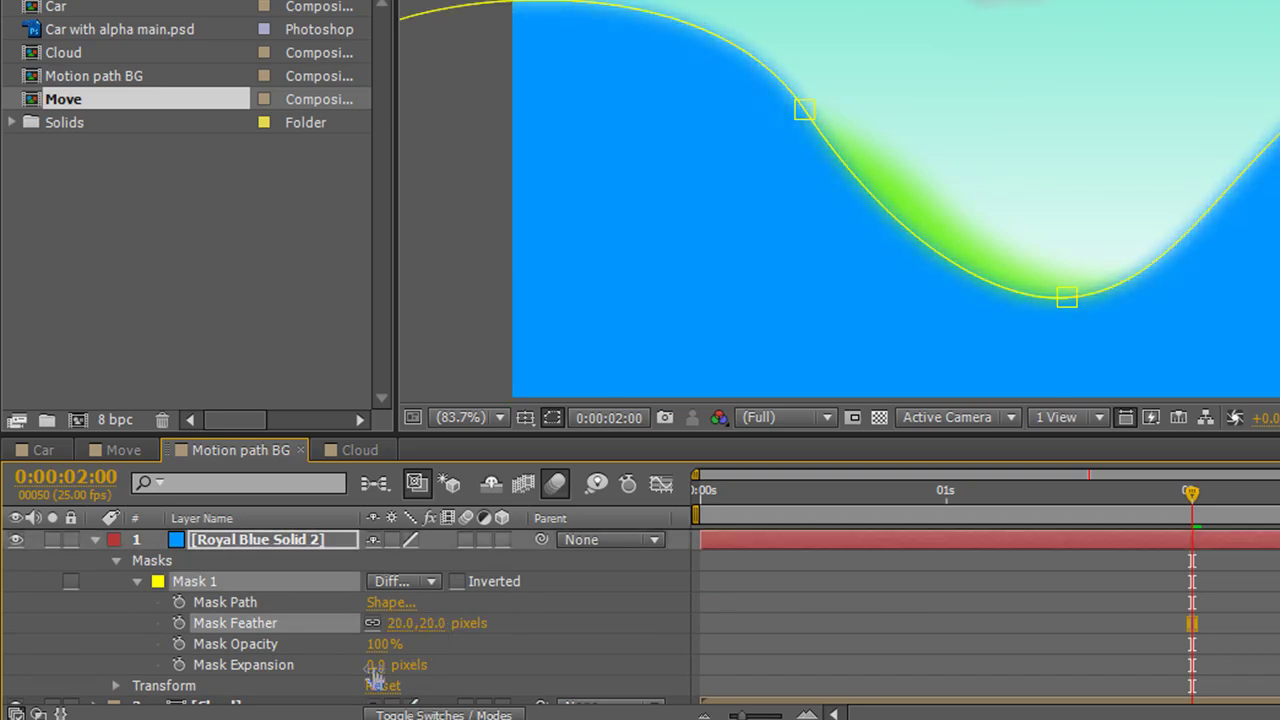
mouse_move(377, 664)
mouse_down()
mouse_move(412, 664)
mouse_move(372, 663)
mouse_up()
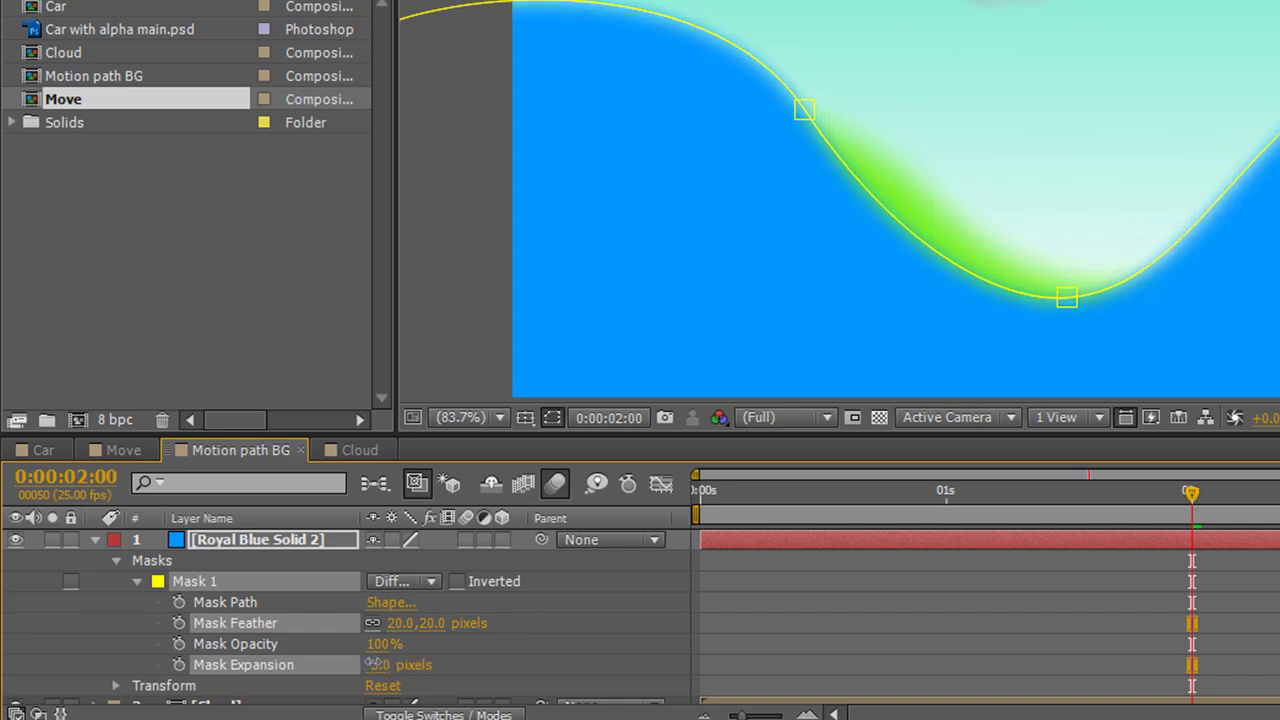
click(376, 664)
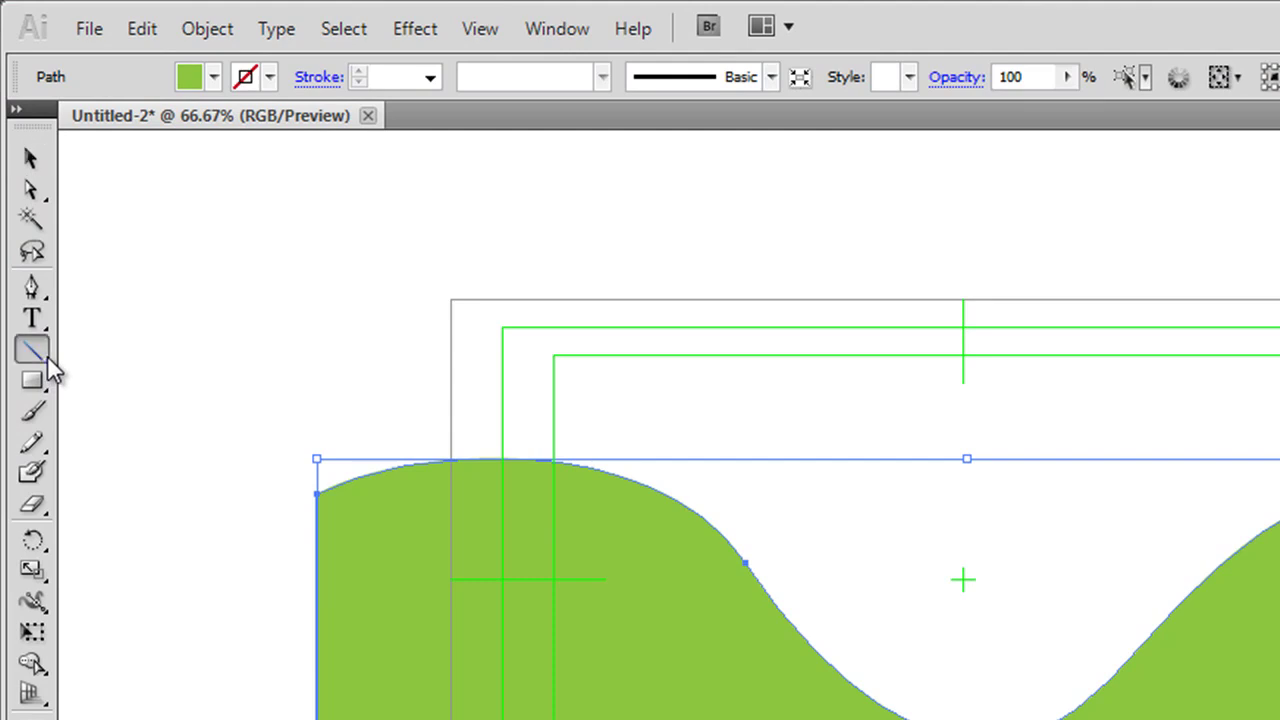
Step: Draw a spiral over the green hill in Illustrator, copy it, and switch back to After Effects
drag(47, 358, 112, 422)
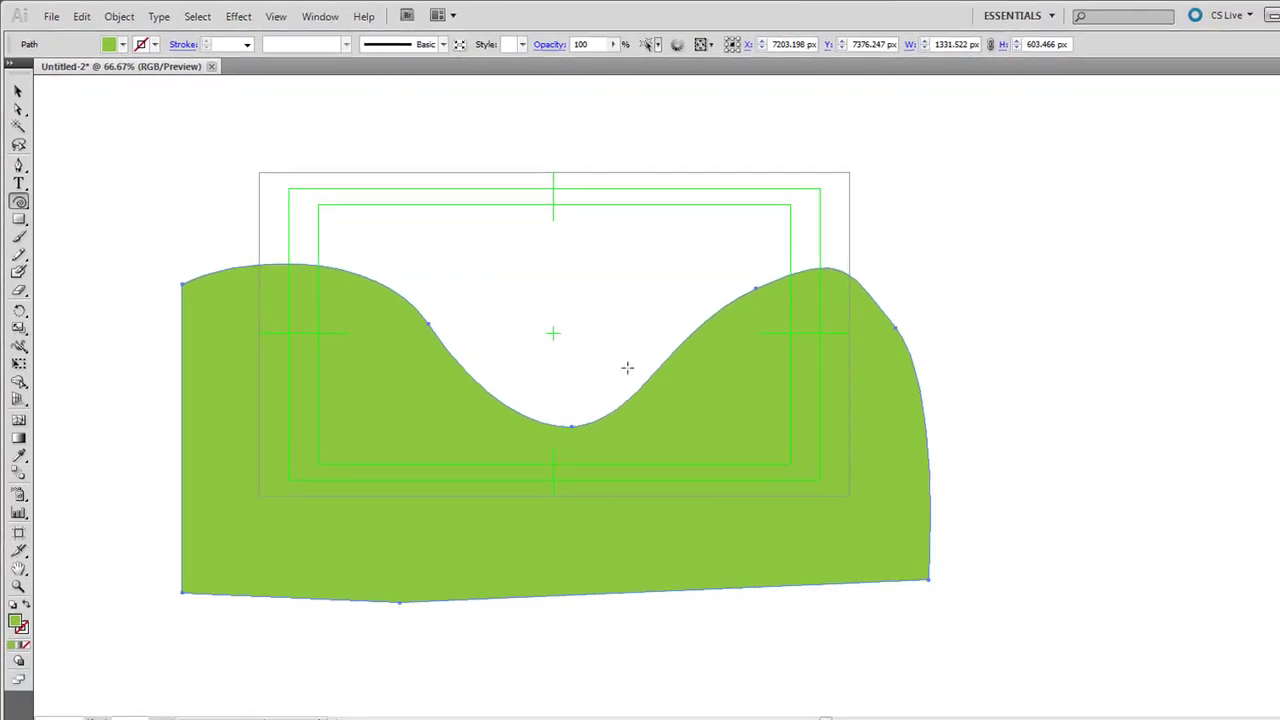
drag(556, 286, 728, 230)
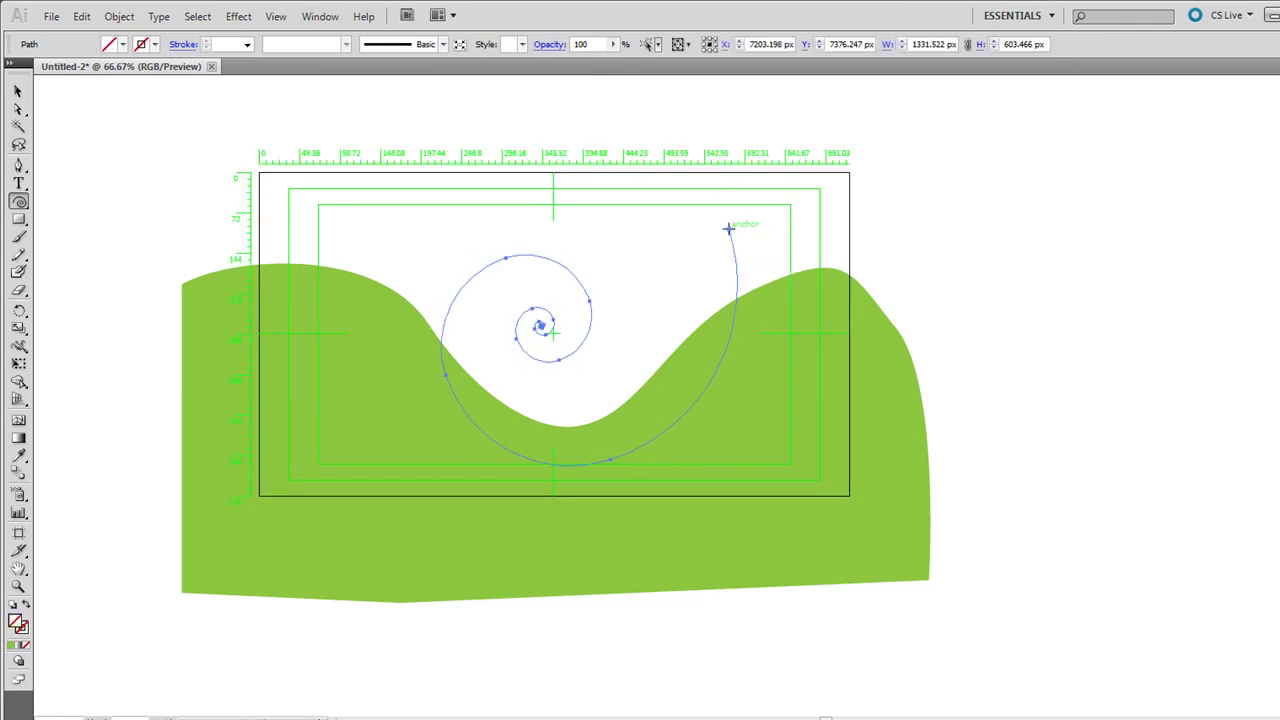
click(18, 92)
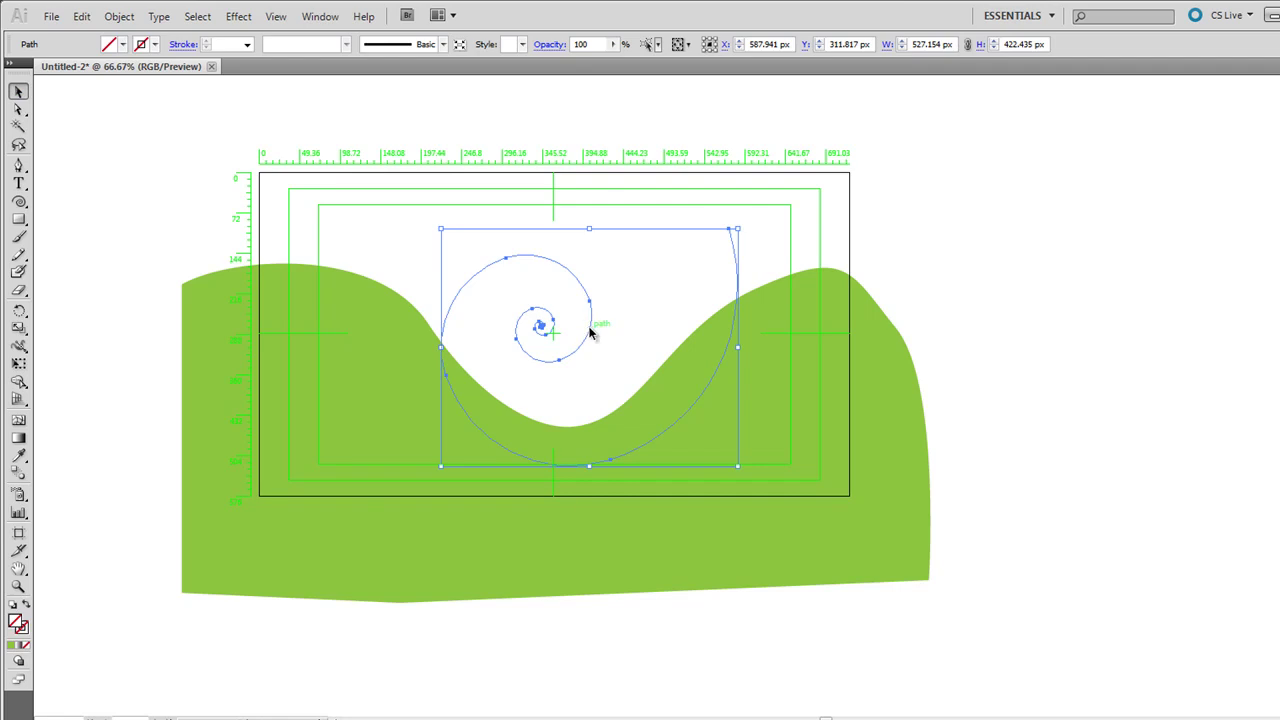
click(81, 16)
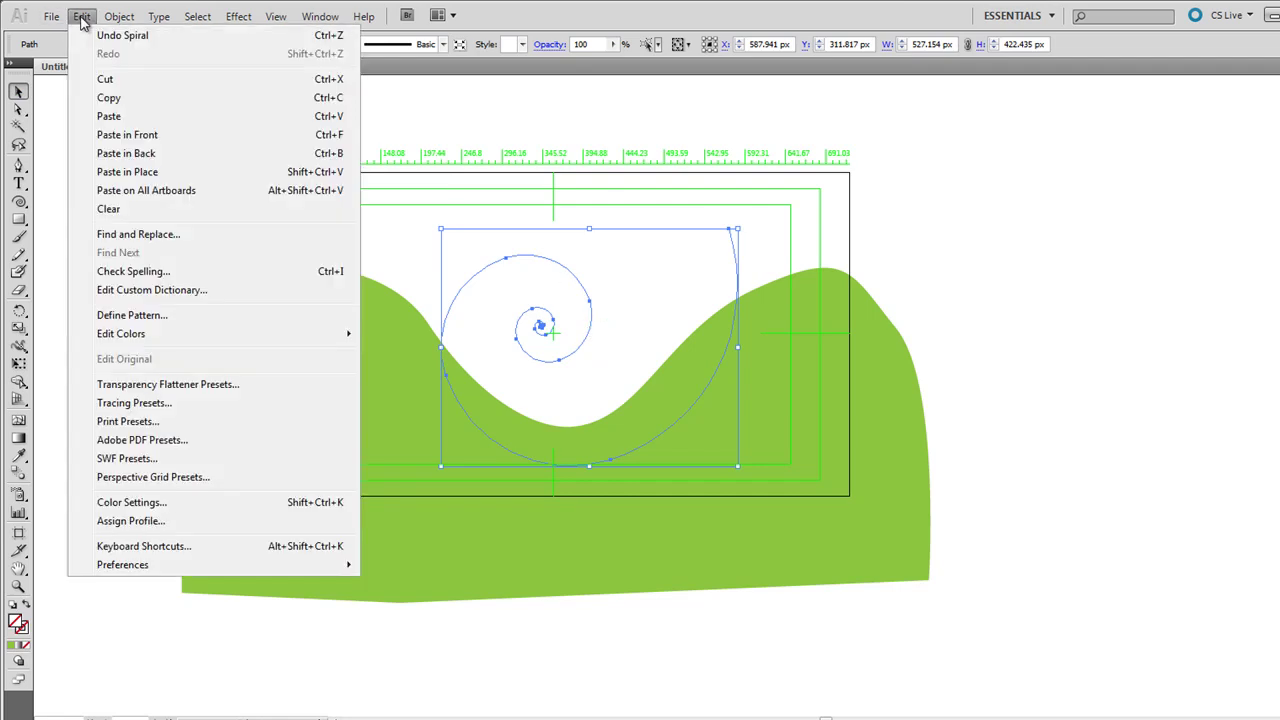
click(108, 98)
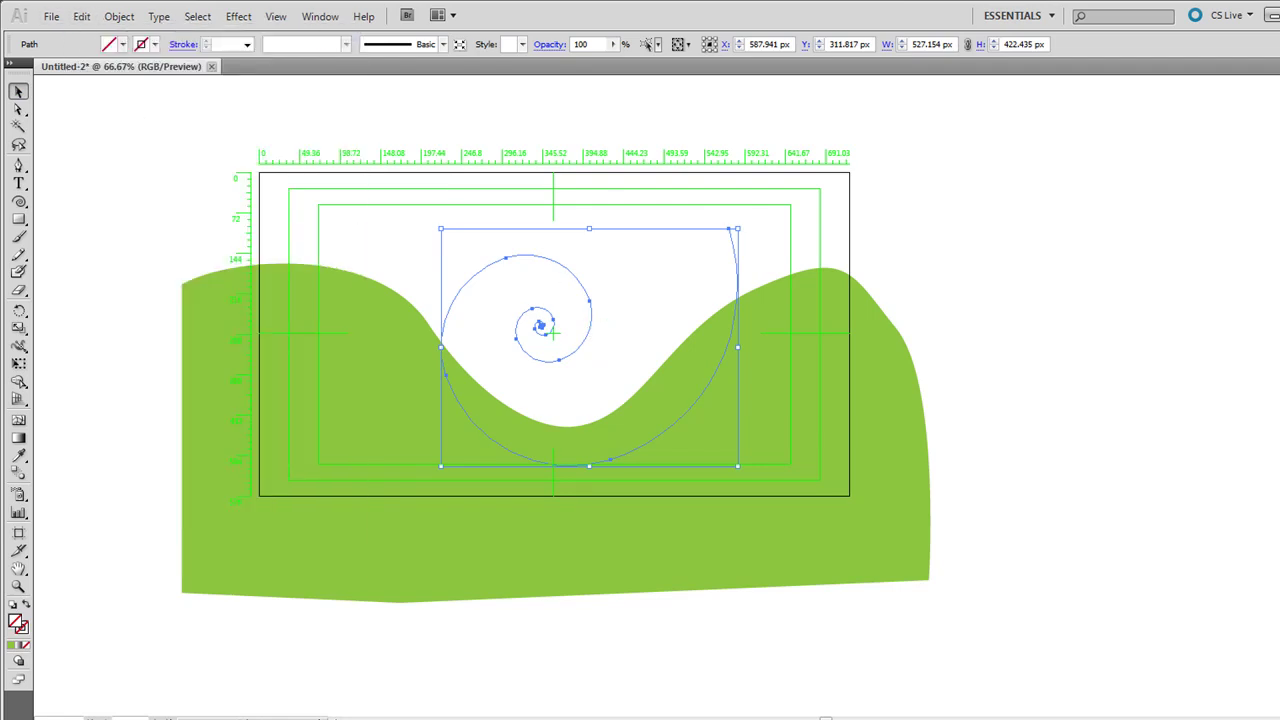
key(alt+Tab)
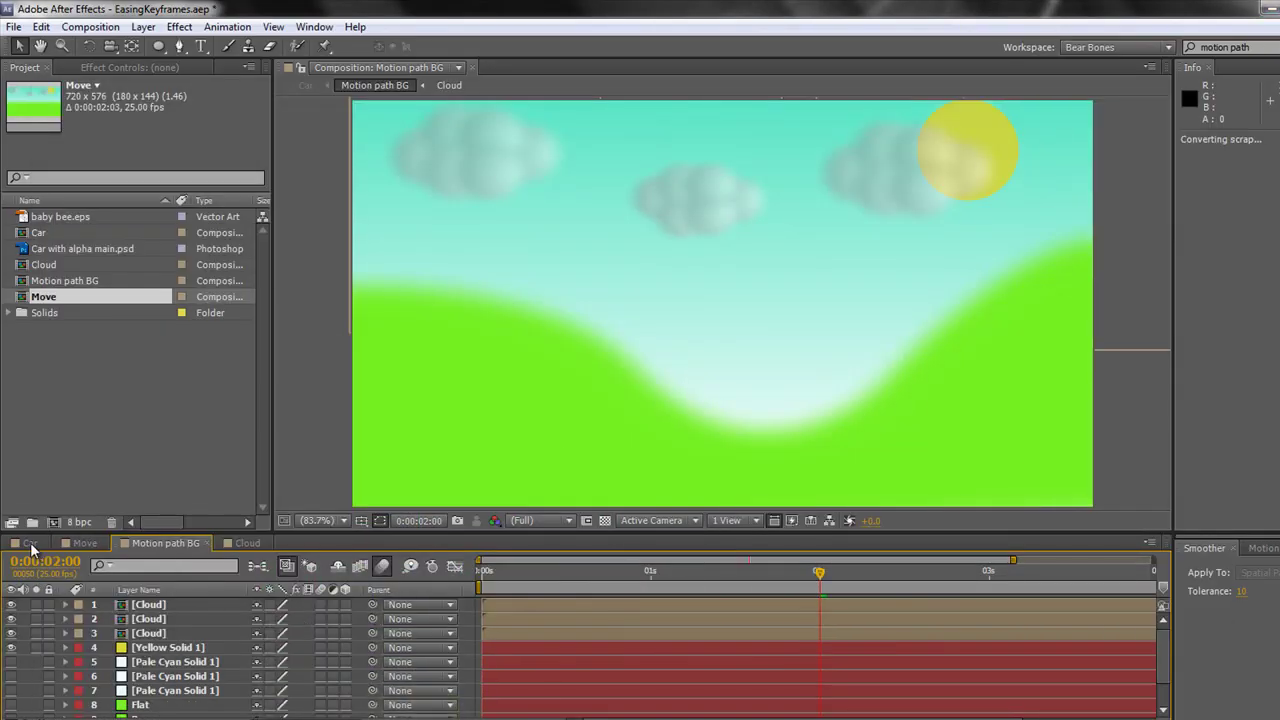
Step: In the Car comp, return to time 0:00 and undo the previously pasted Position keyframes
click(30, 542)
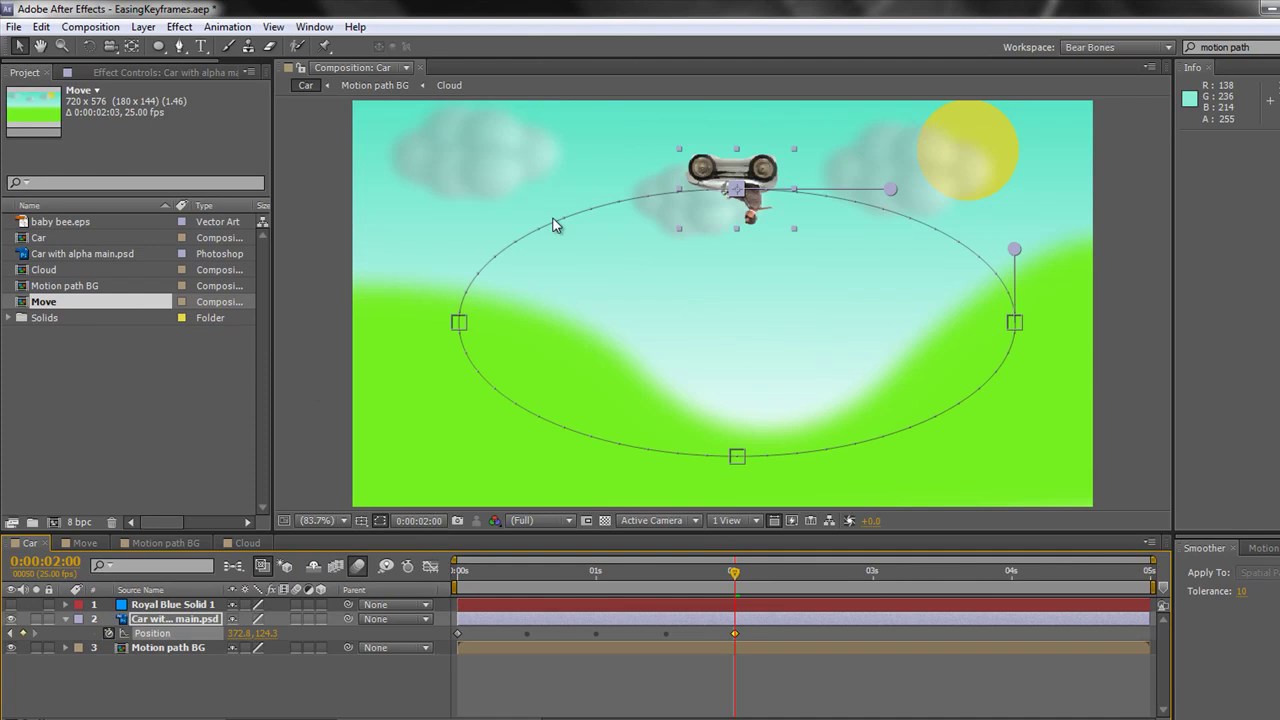
drag(718, 580, 437, 603)
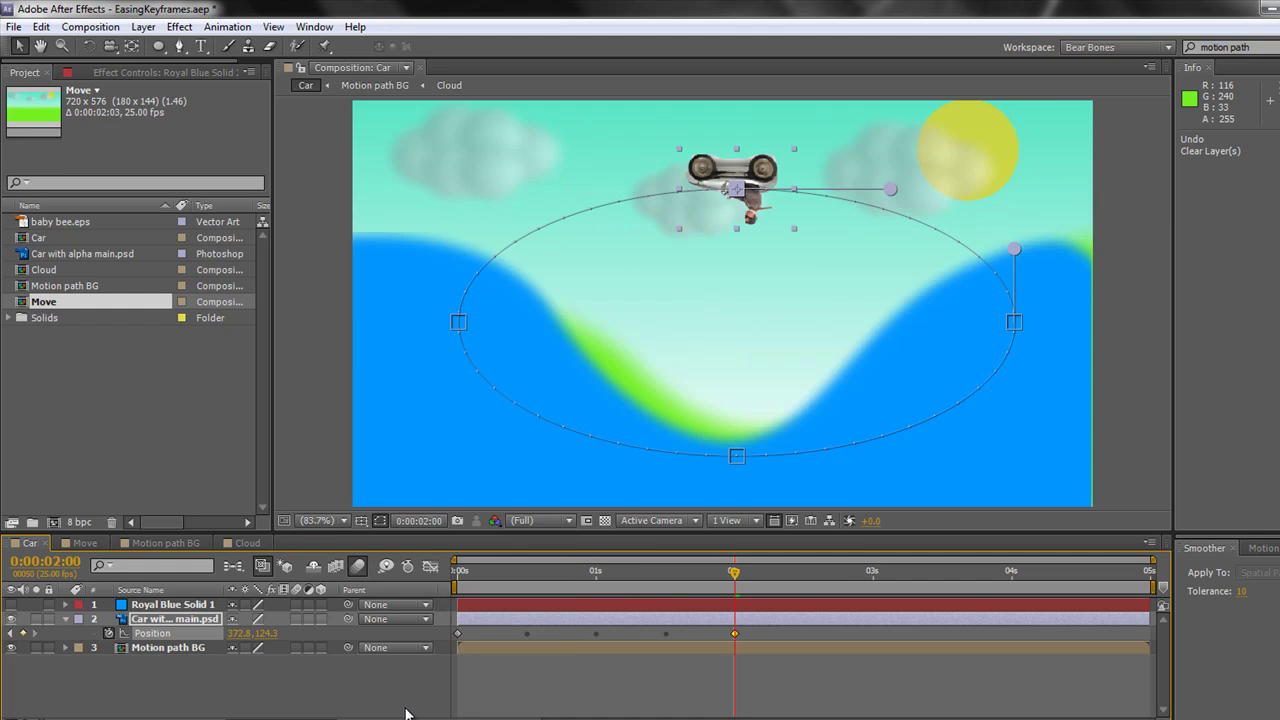
key(ctrl+z)
key(z)
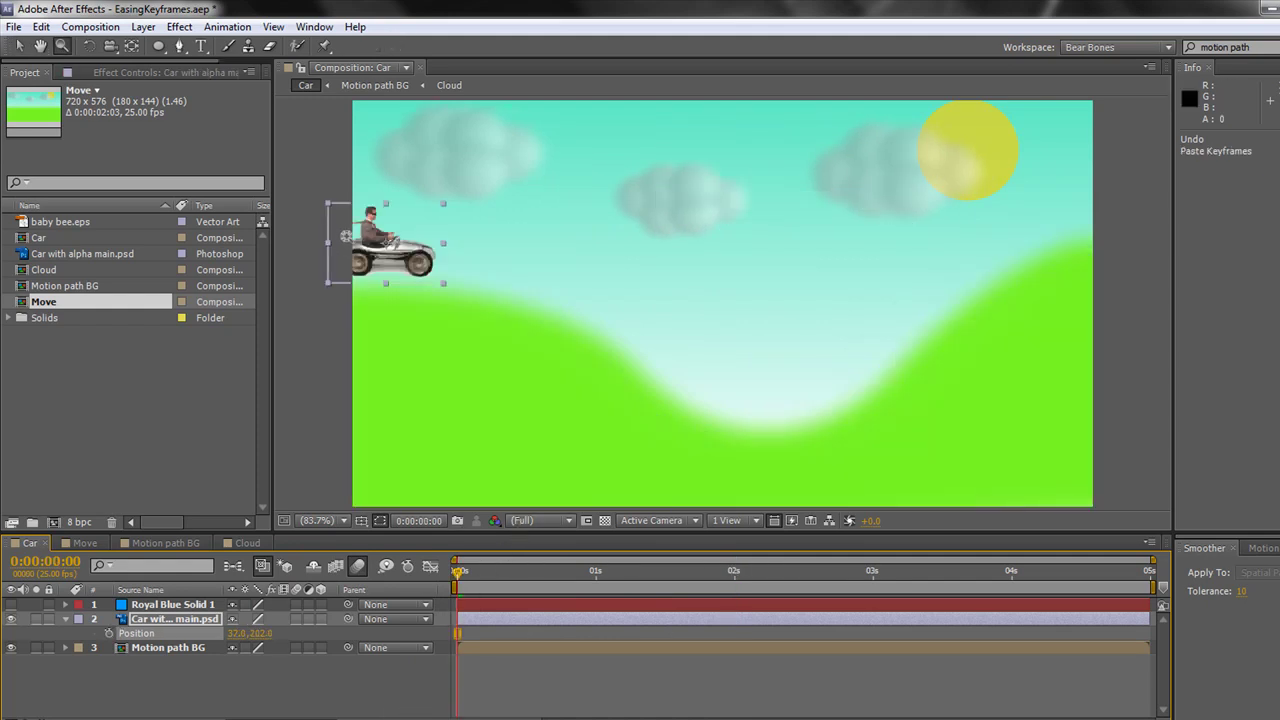
Step: Paste the copied spiral path as the car's Position keyframes
click(19, 45)
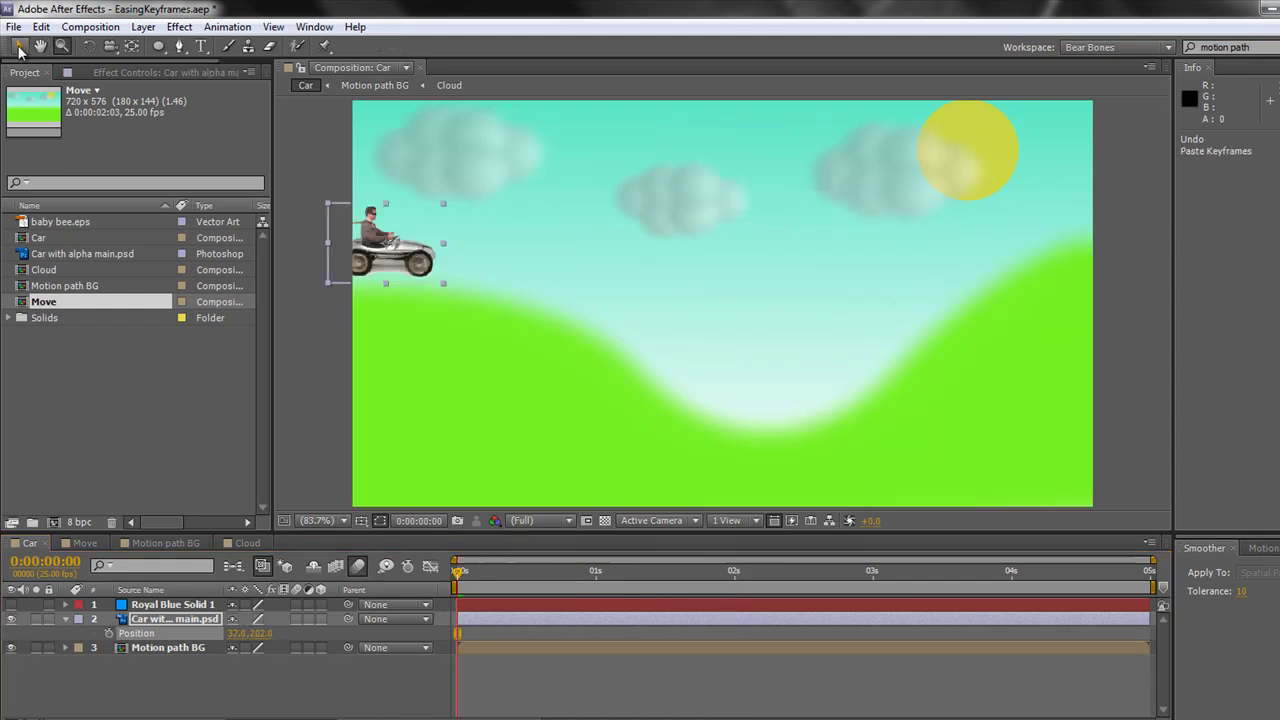
click(137, 634)
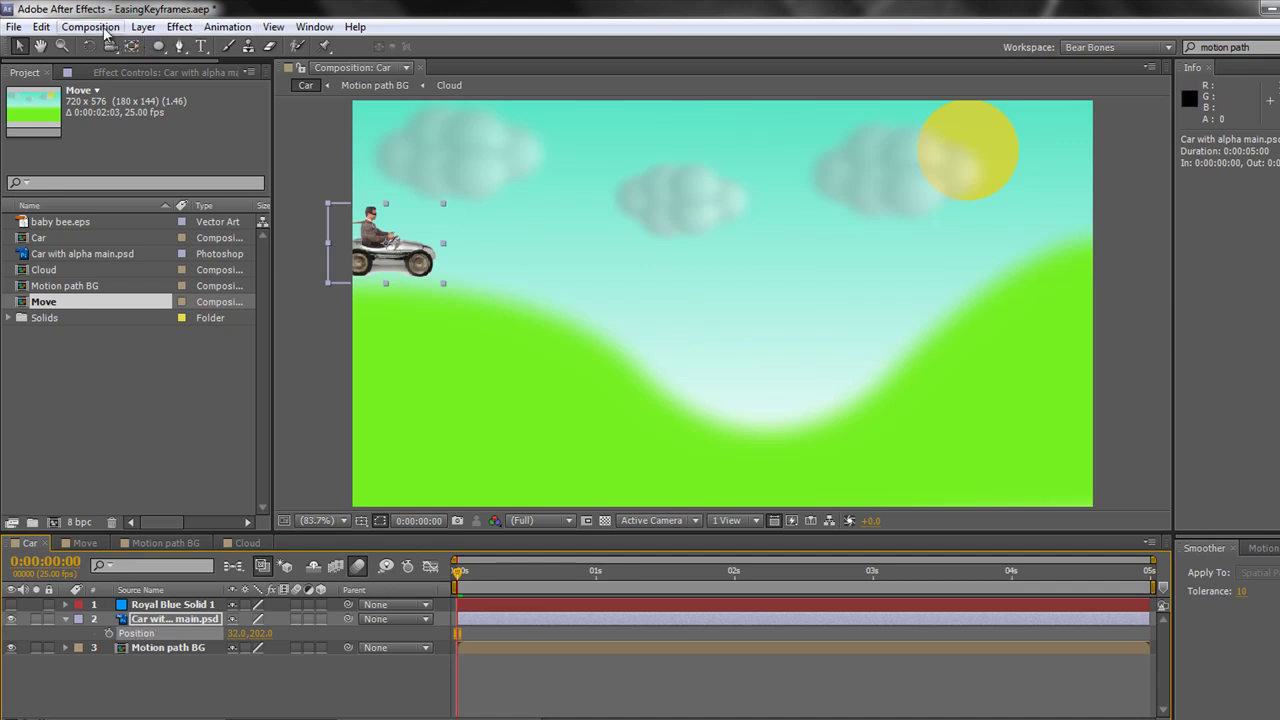
click(41, 27)
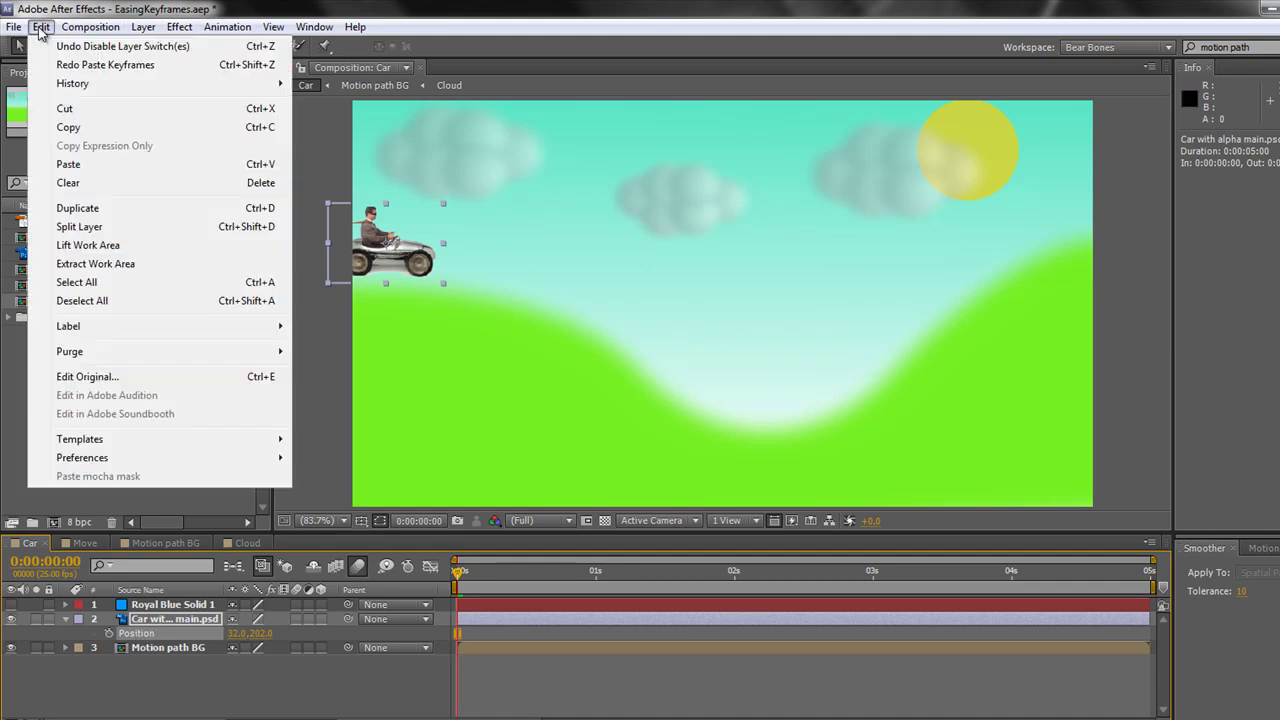
click(68, 164)
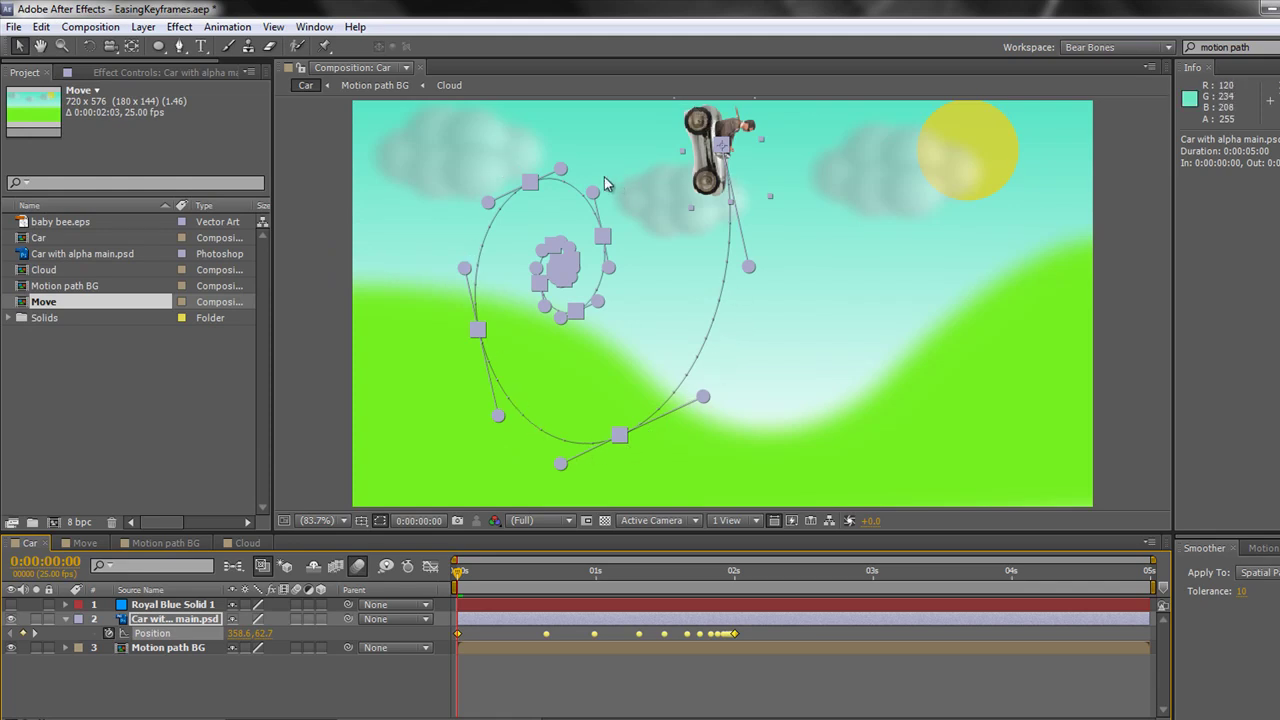
Step: Set the General preference Path Point Size to 5 pixels, down from 15
click(41, 27)
mouse_move(90, 457)
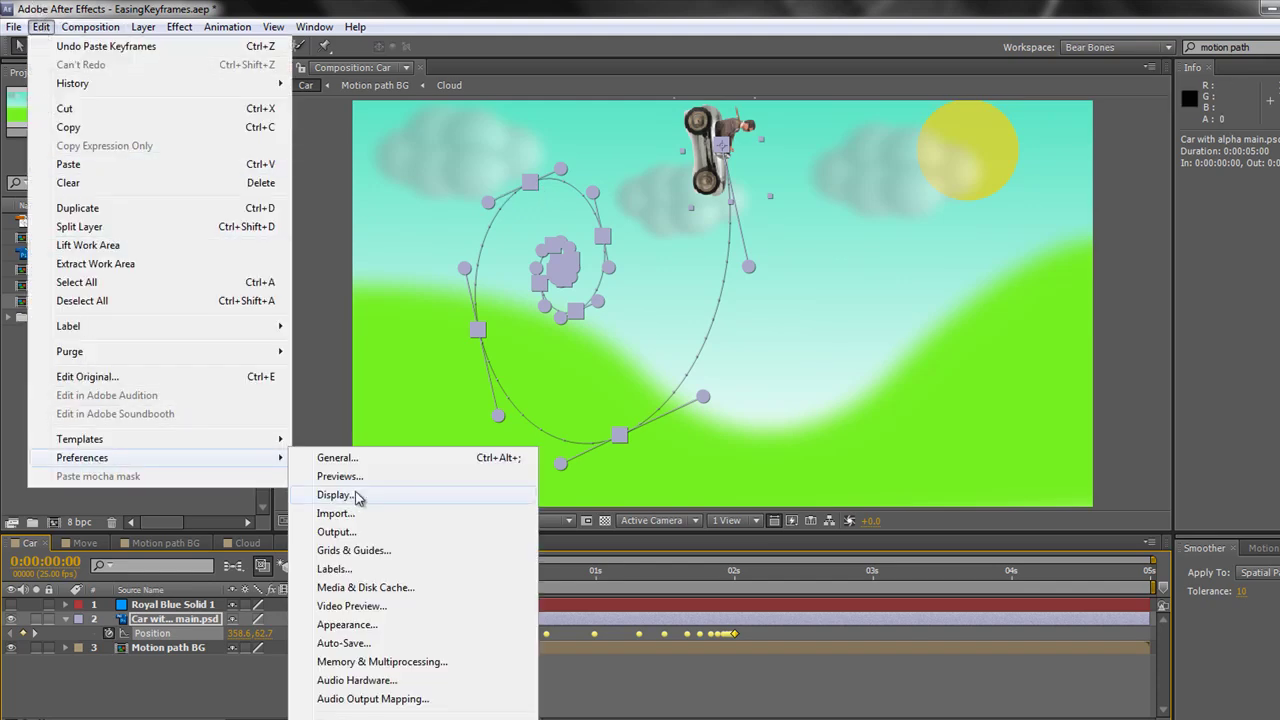
click(325, 458)
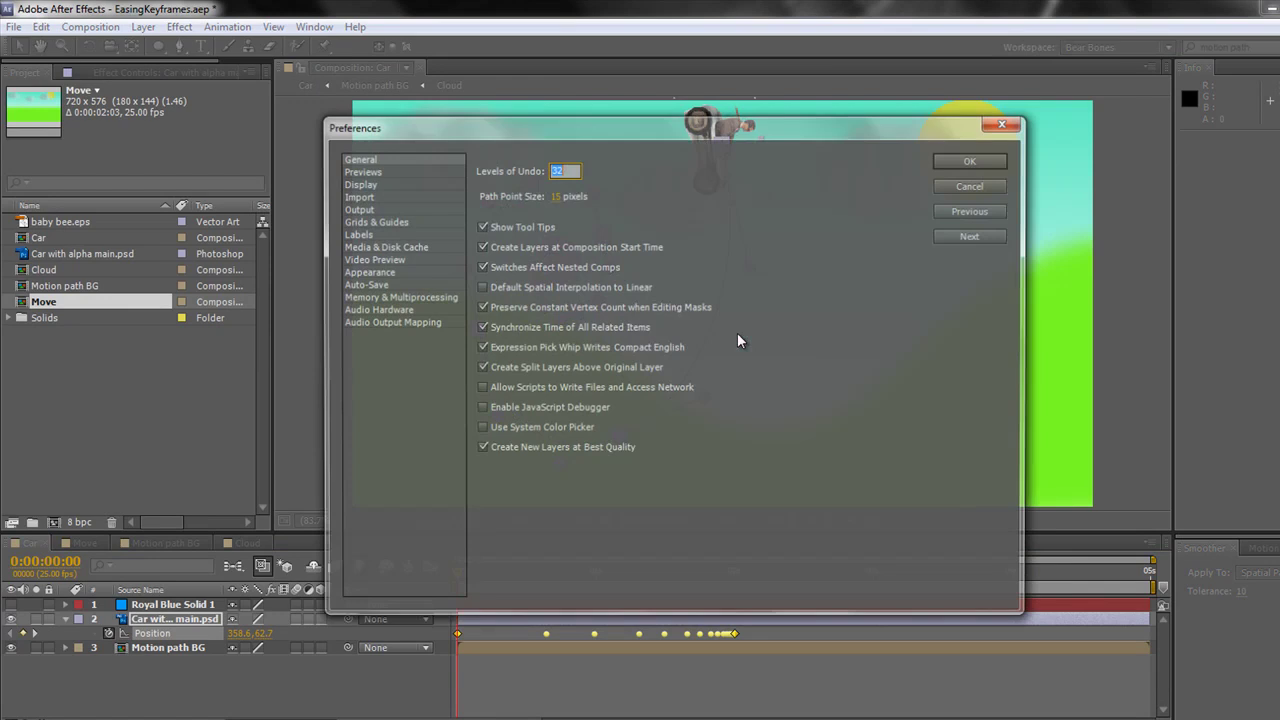
click(551, 196)
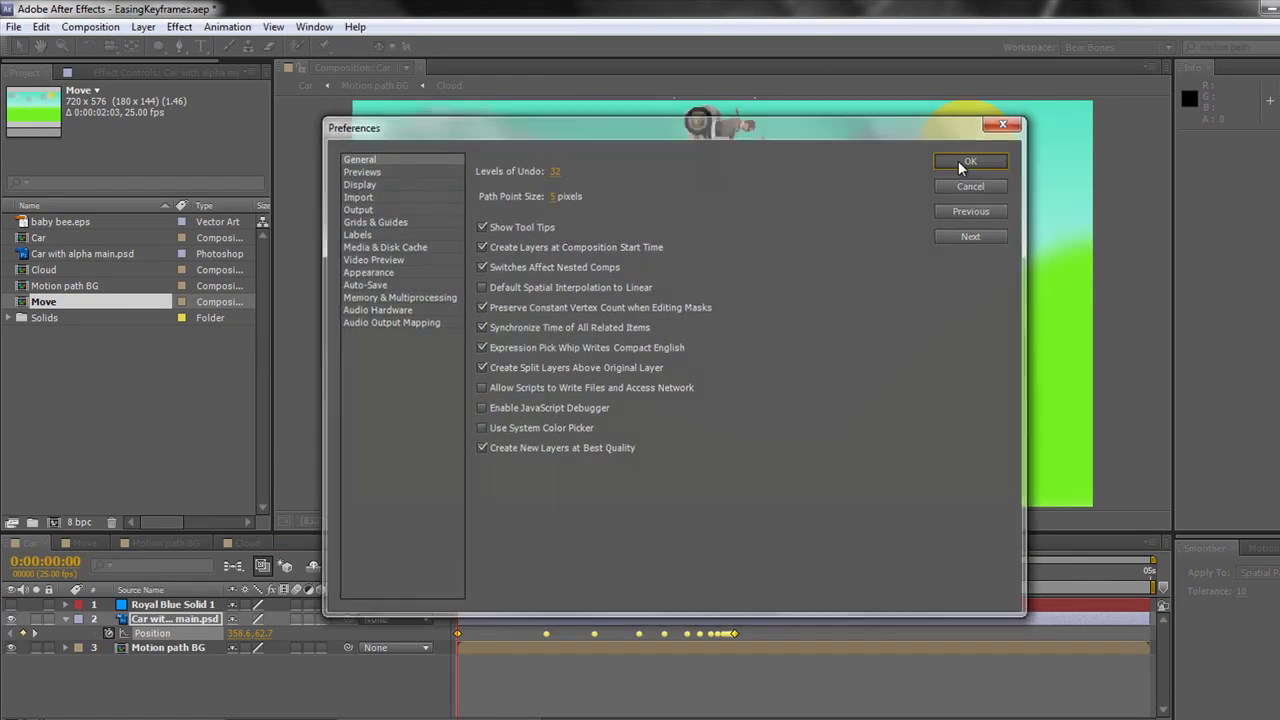
click(958, 160)
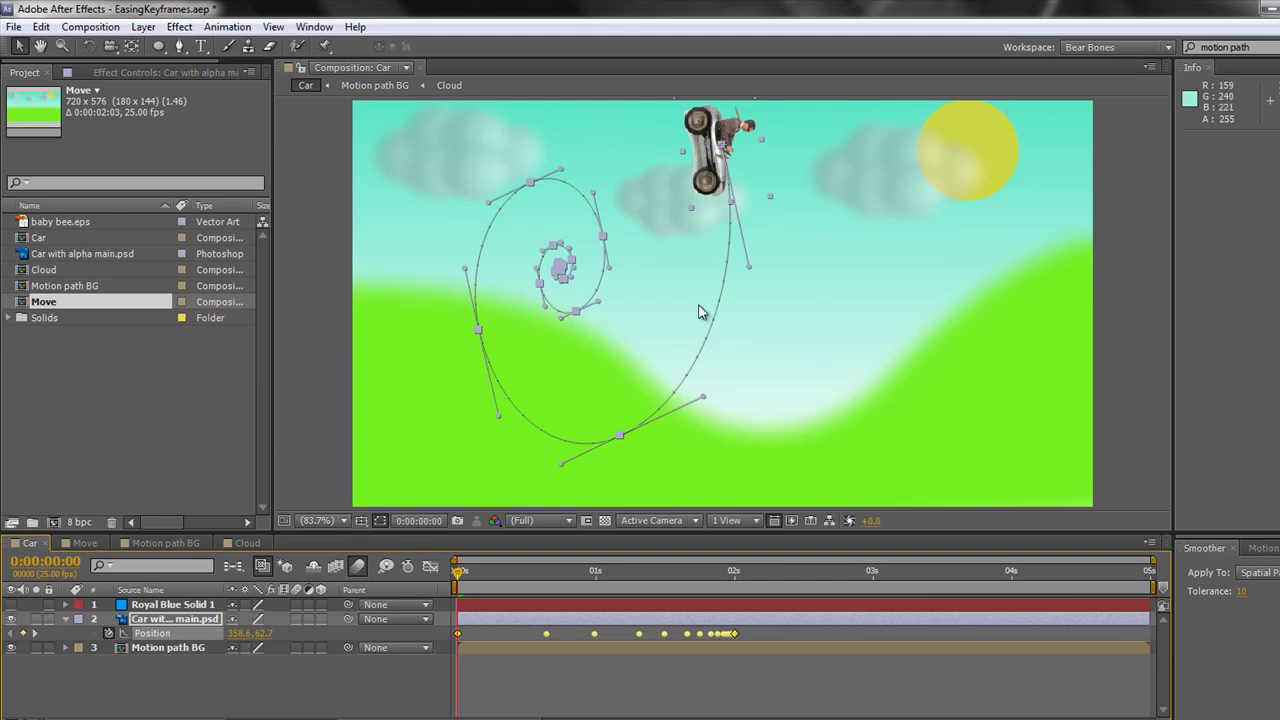
key(space)
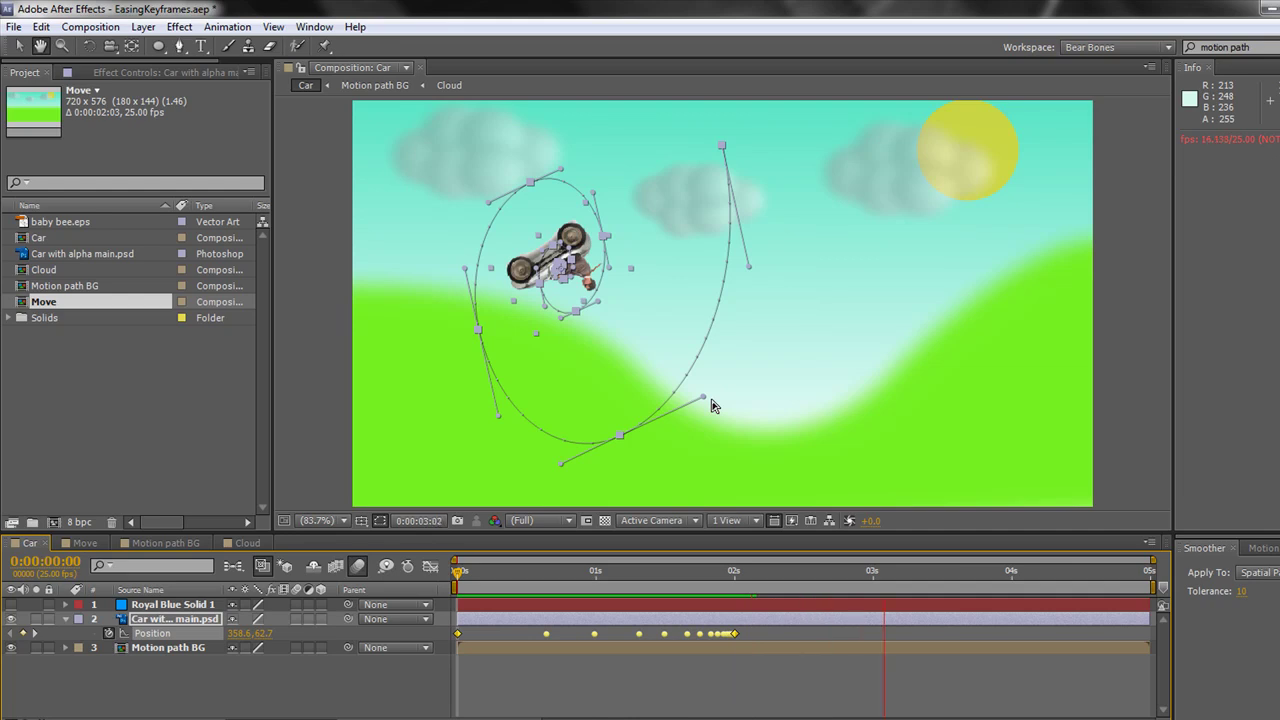
key(v)
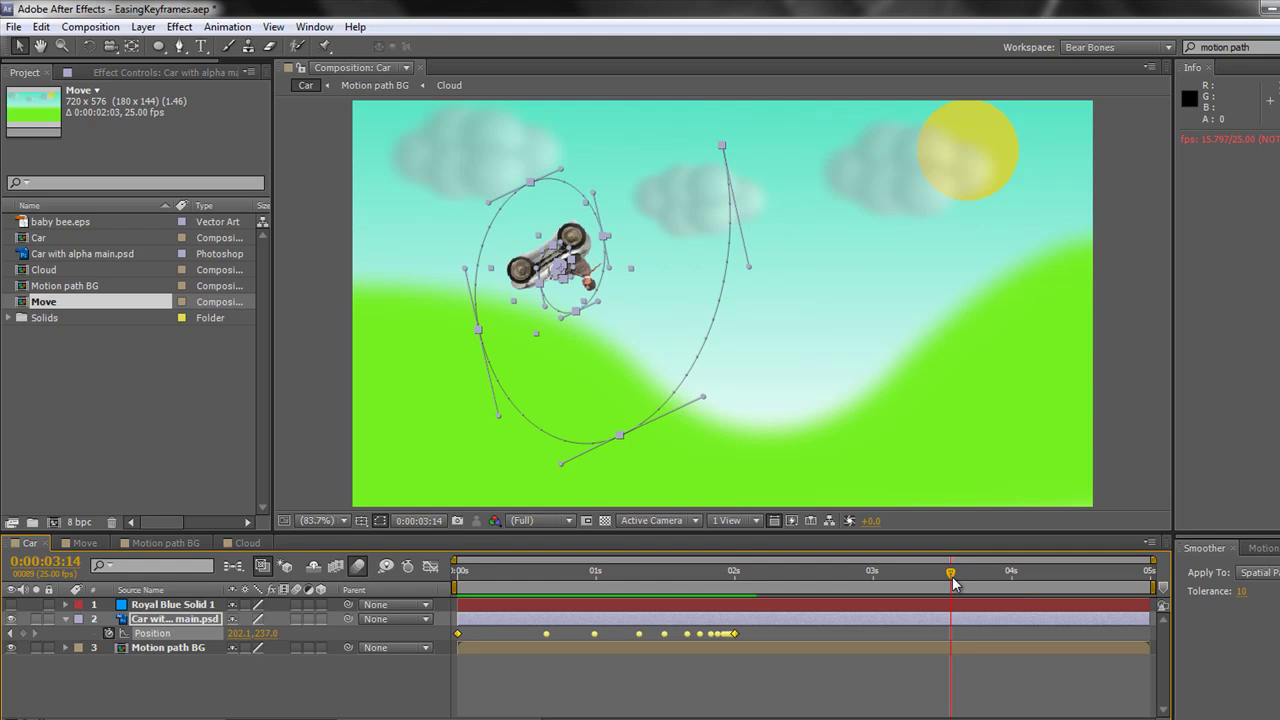
drag(953, 583, 453, 625)
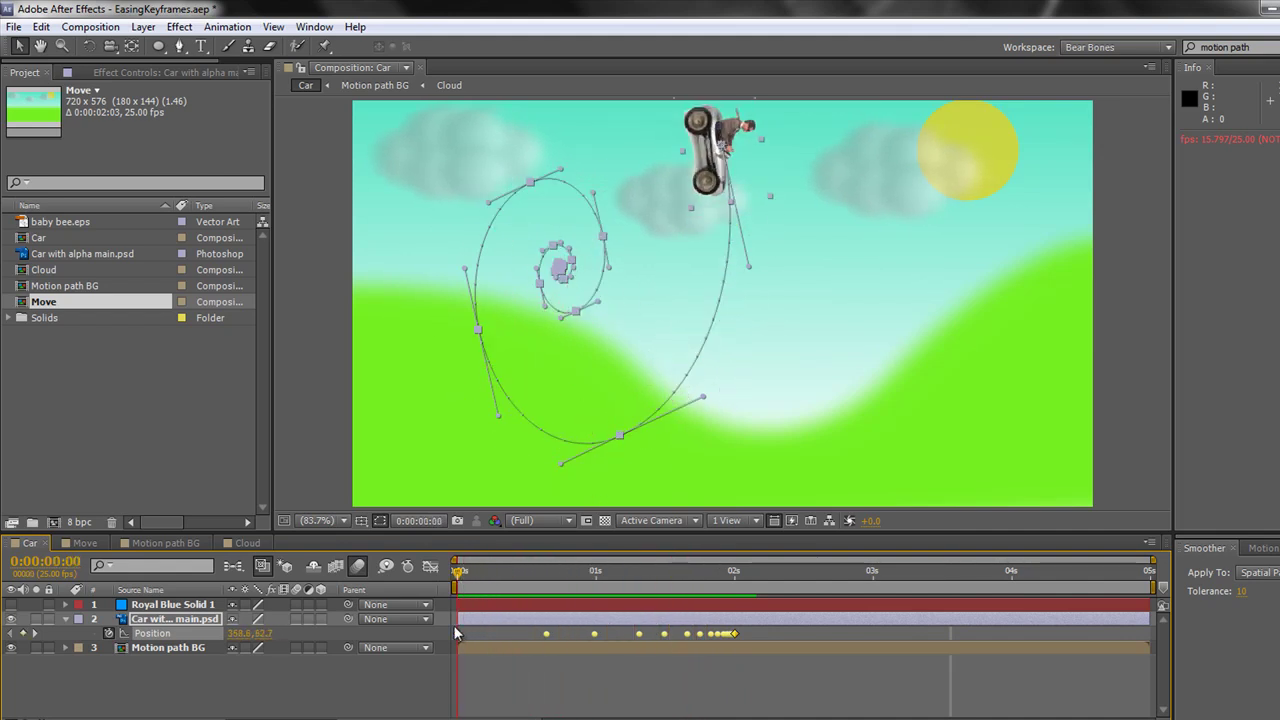
Step: Keyframe the car layer's Scale from 9.8% at 0:00 to 0% at 0:00:02:01, then preview
click(155, 620)
key(s)
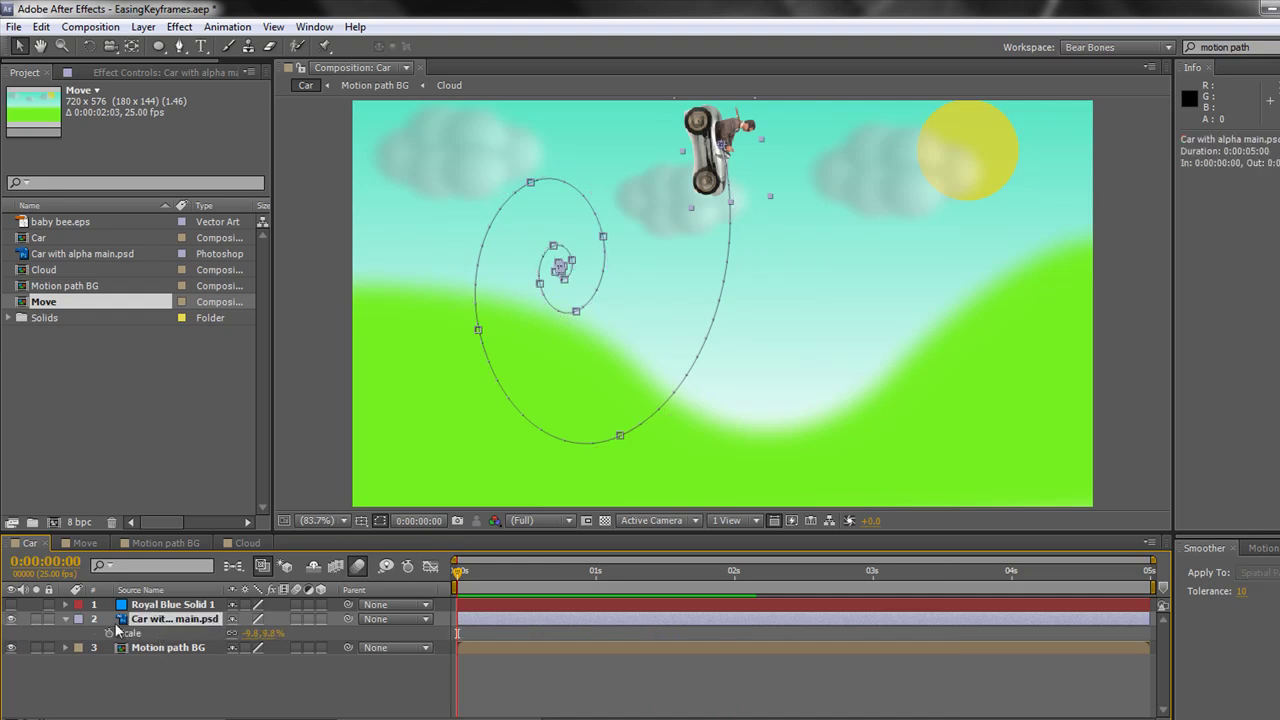
click(109, 633)
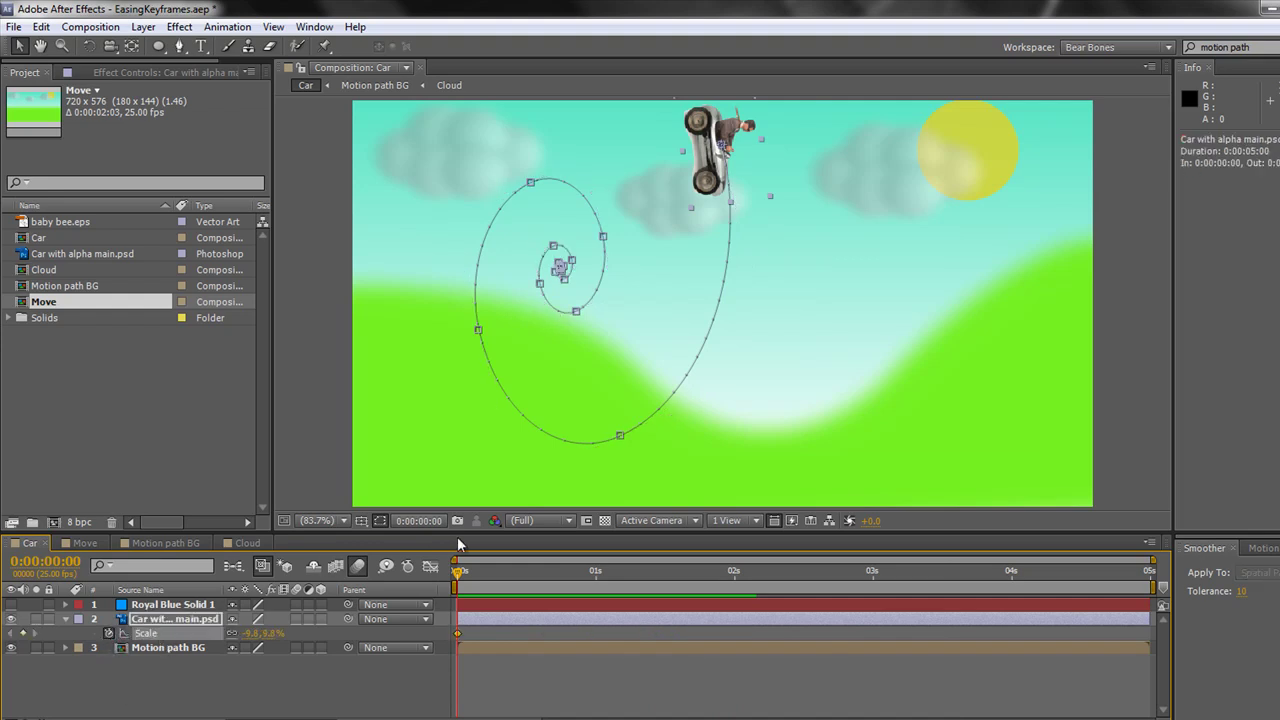
drag(455, 578, 740, 590)
click(278, 633)
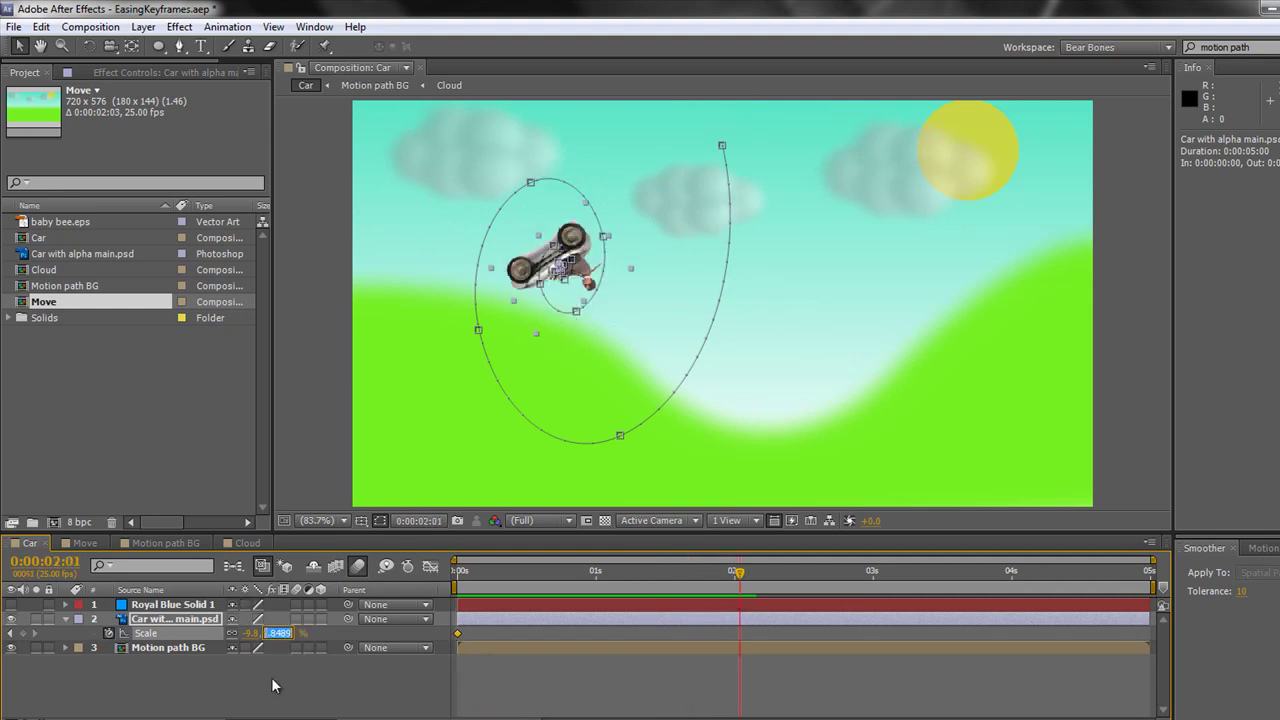
text(0)
key(Return)
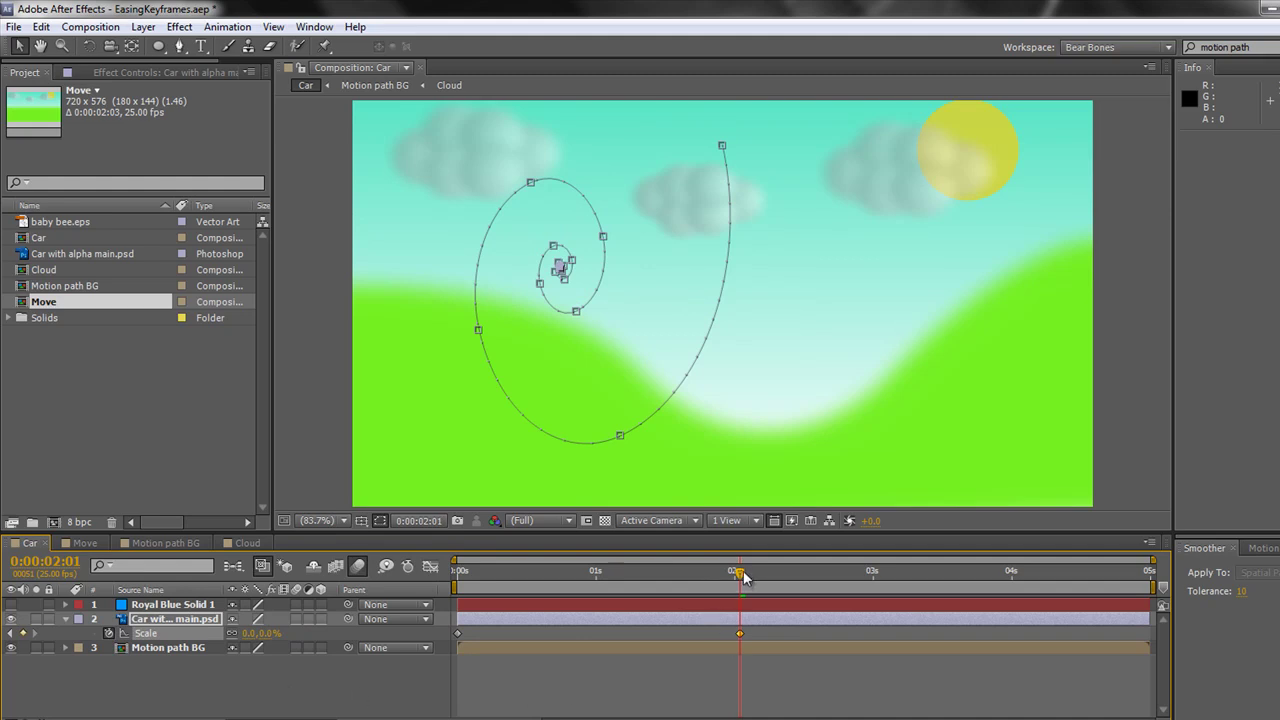
key(space)
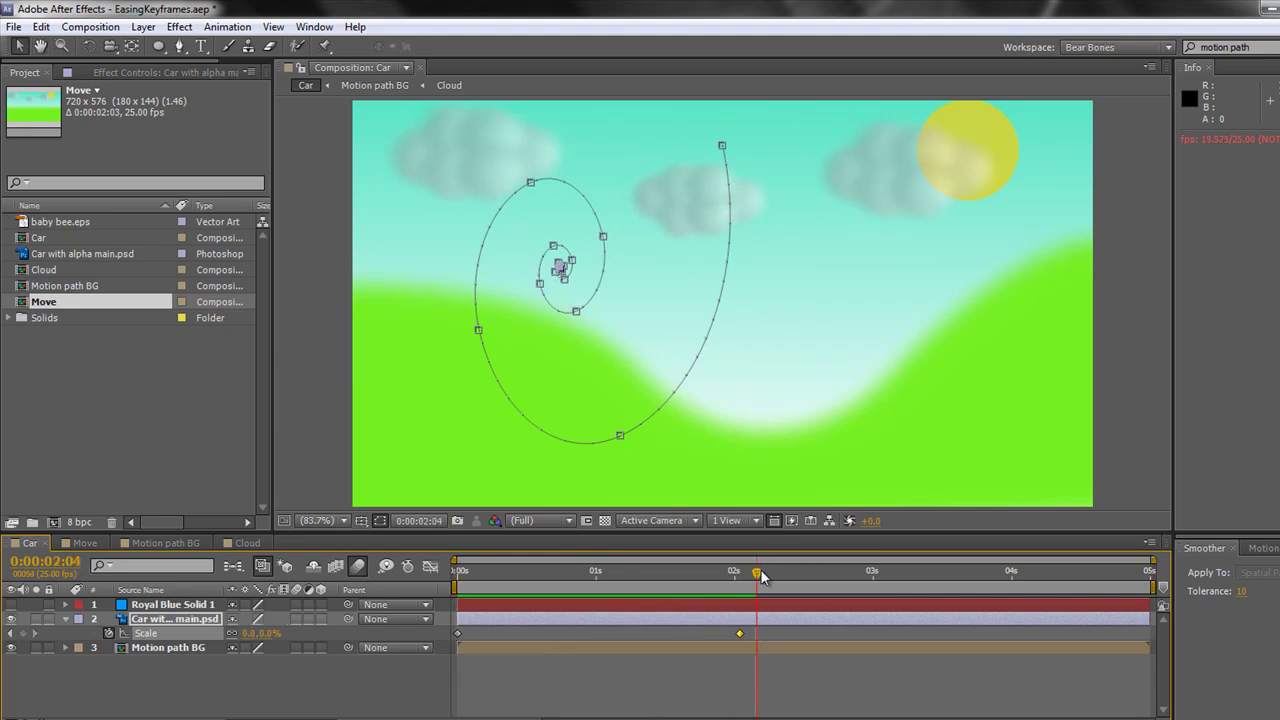
Step: Undo the Scale and spiral Position keyframes, then start dragging Card Wipe.jpg in the Project panel
drag(760, 569, 458, 570)
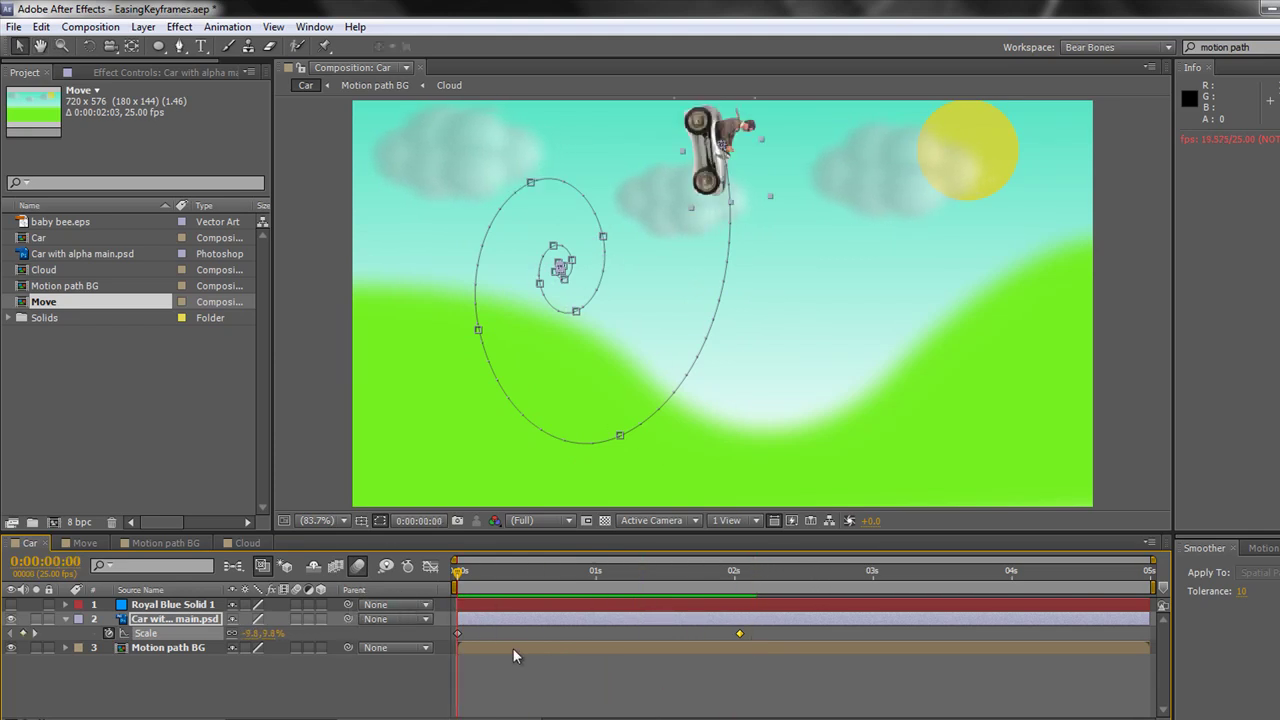
key(ctrl+z)
key(ctrl+z)
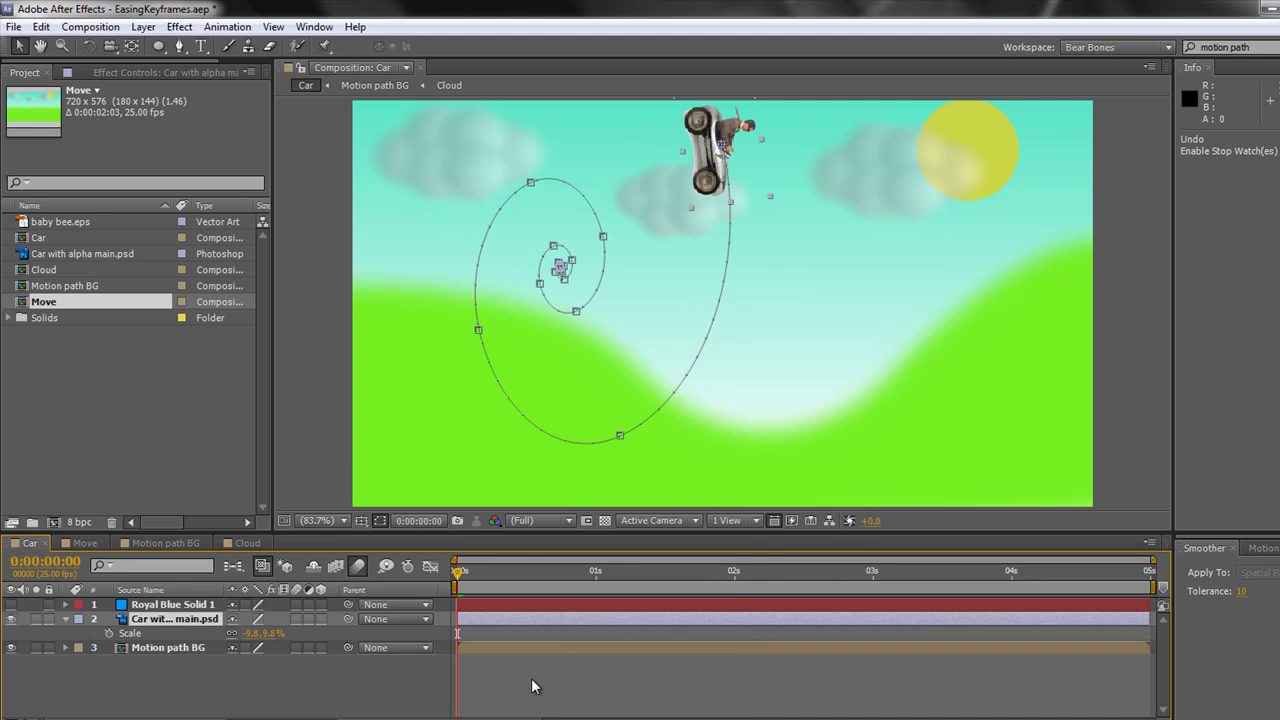
key(ctrl+z)
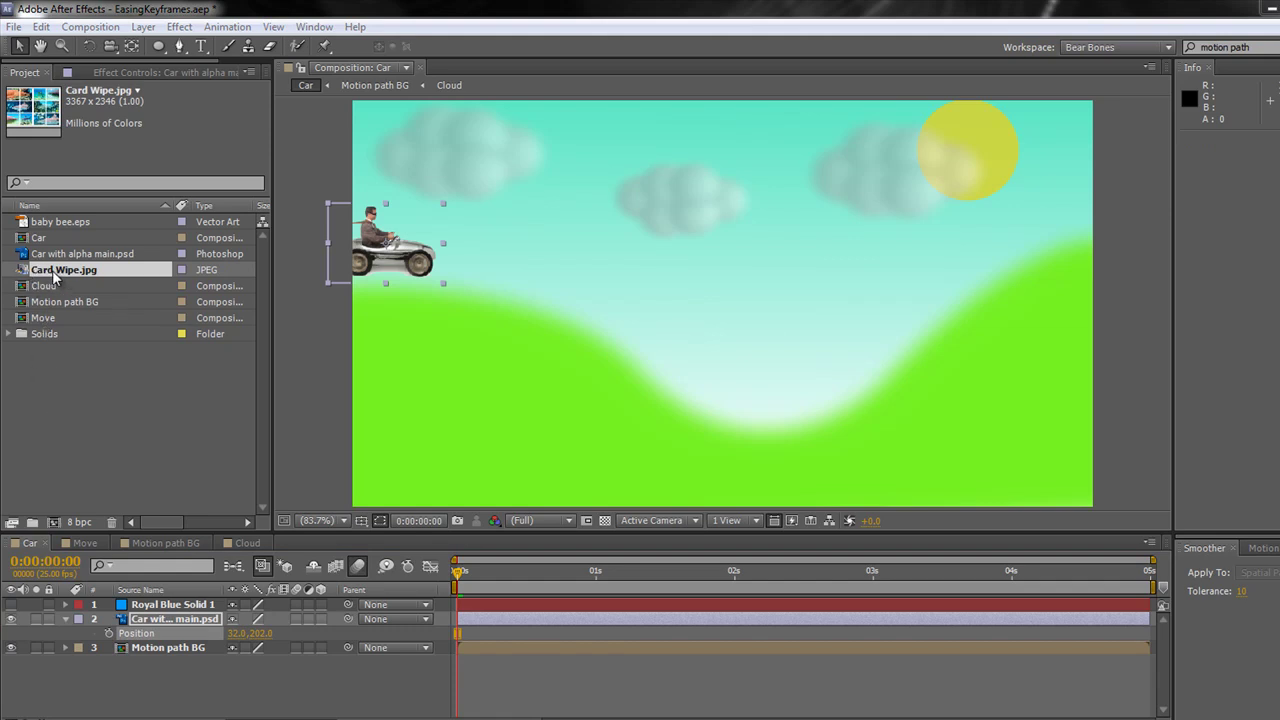
drag(55, 278, 57, 524)
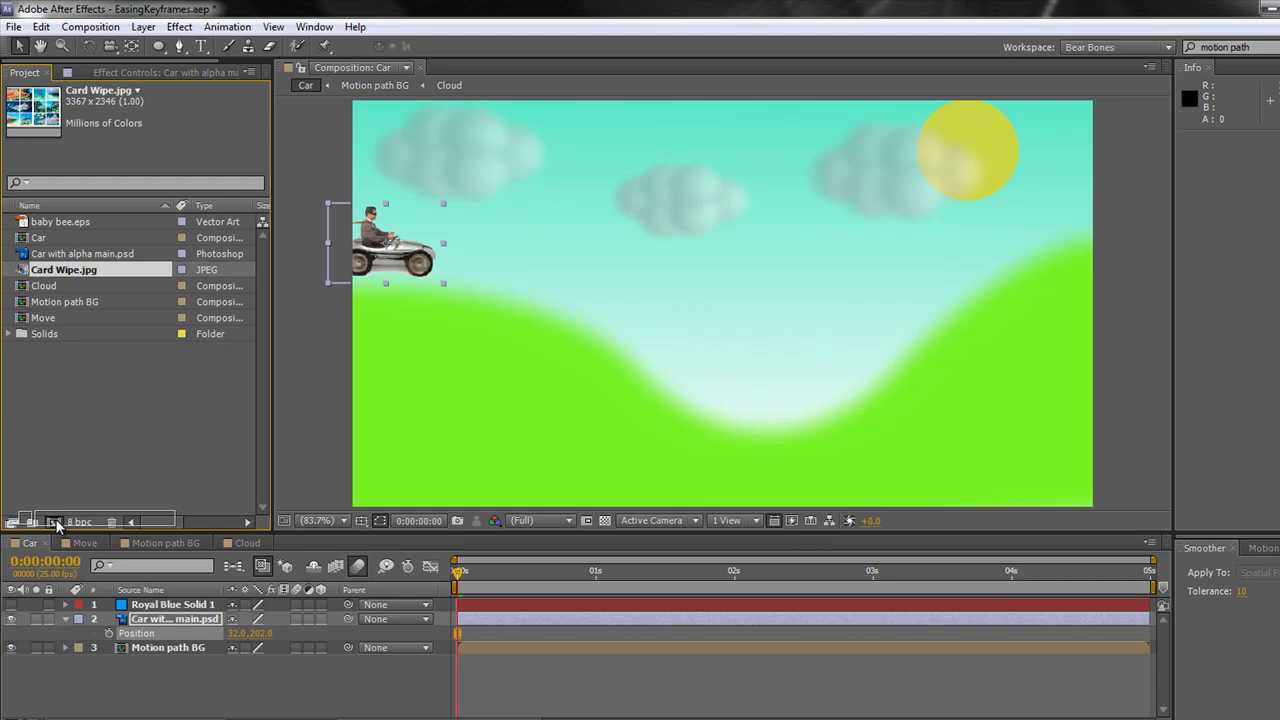
Step: Drop Card Wipe.jpg on the new-composition icon to create a Card Wipe comp
drag(55, 519, 55, 519)
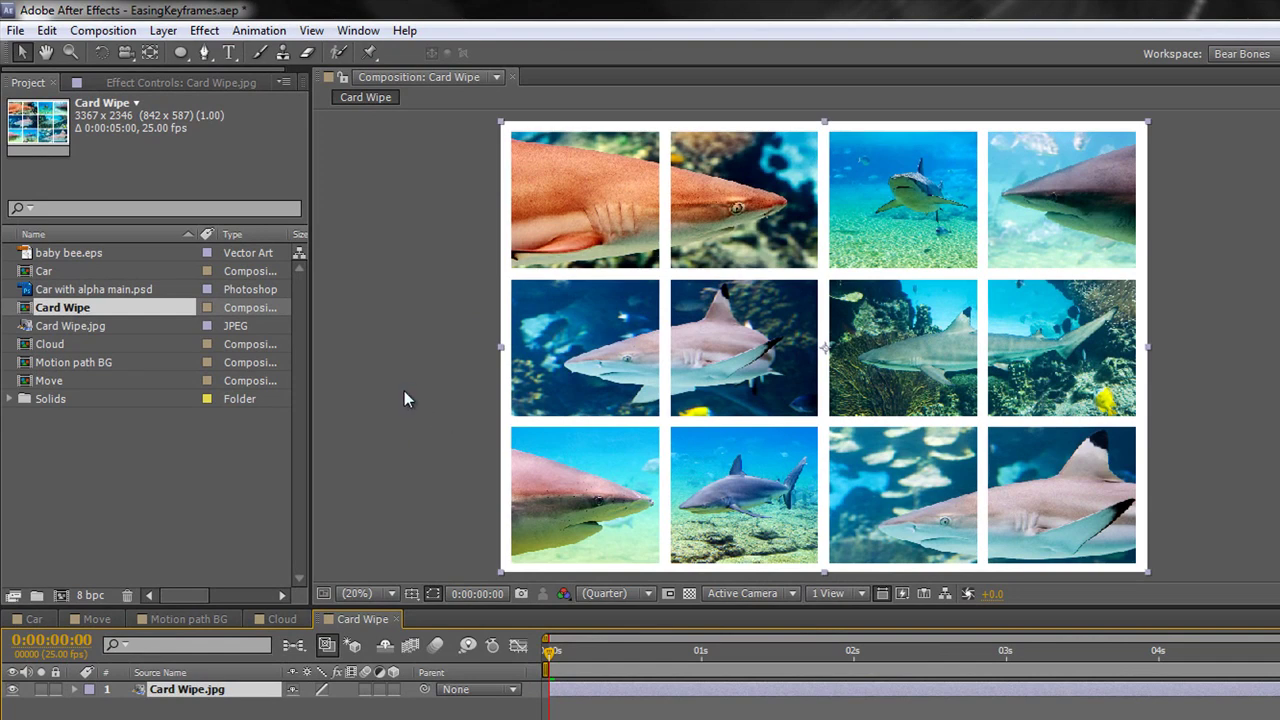
Step: Draw a pen path zigzagging left to right through the shark grid's row and column gaps
click(204, 54)
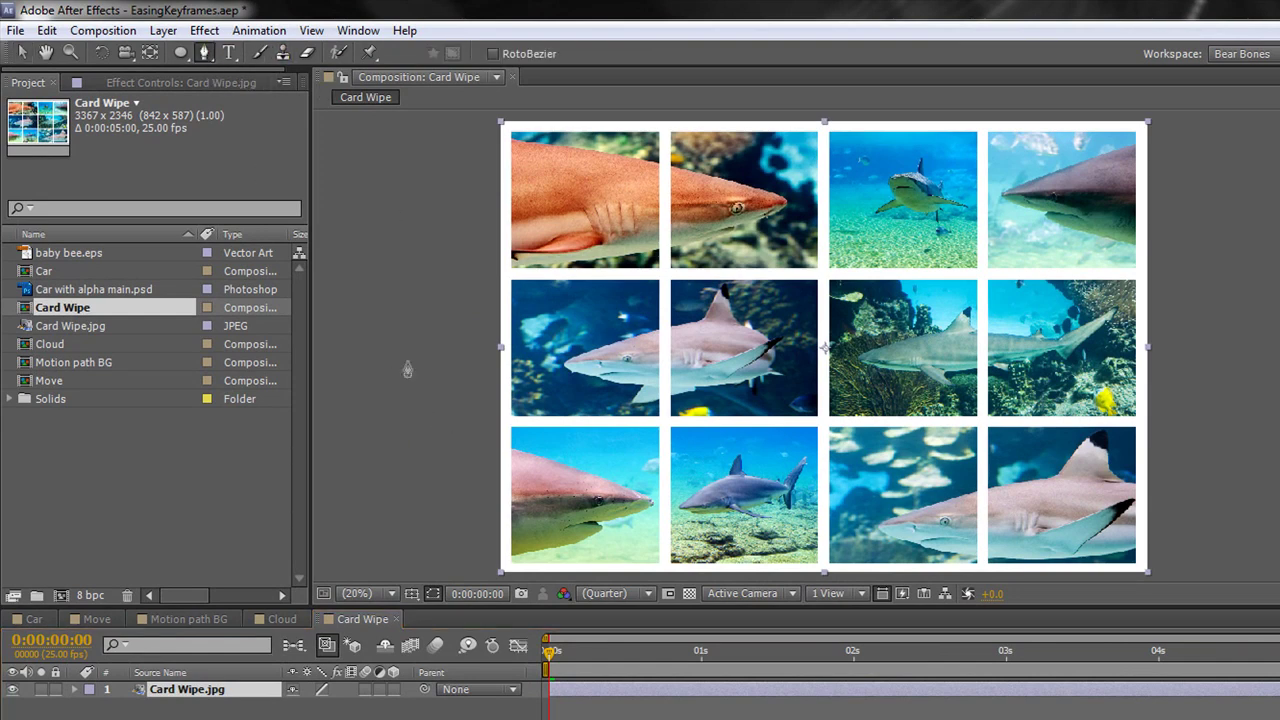
click(453, 277)
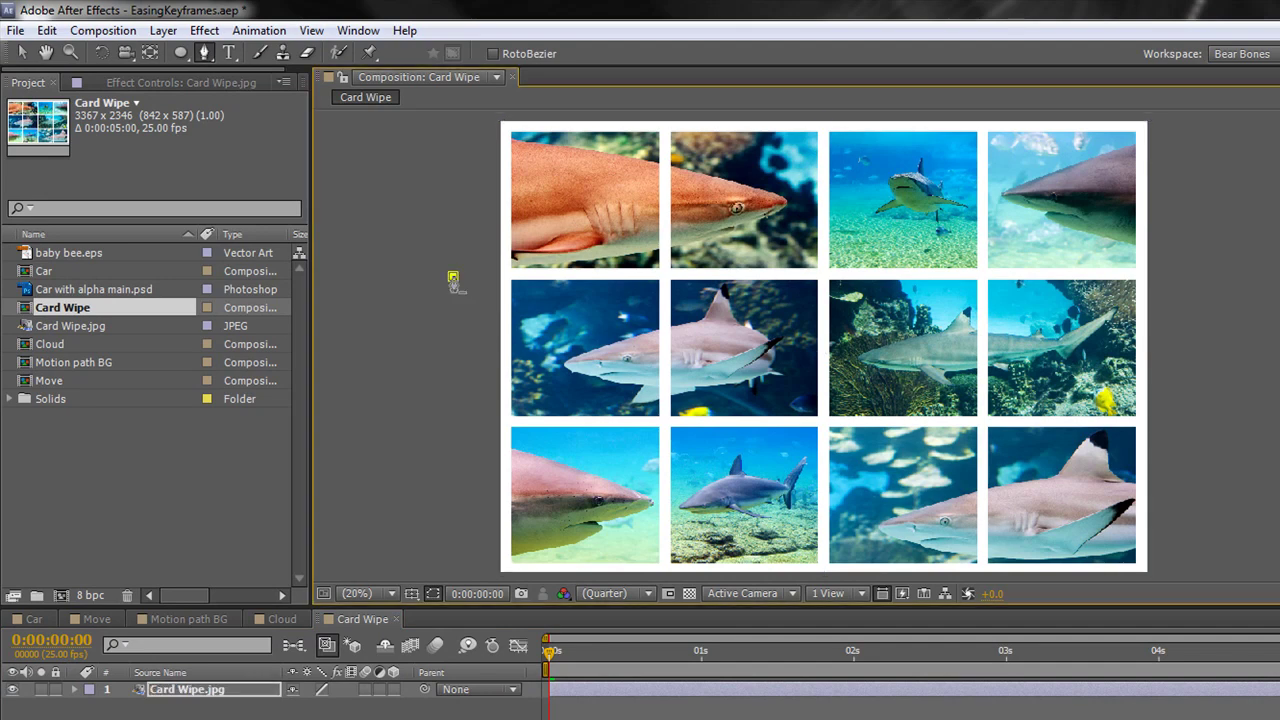
click(663, 278)
click(663, 430)
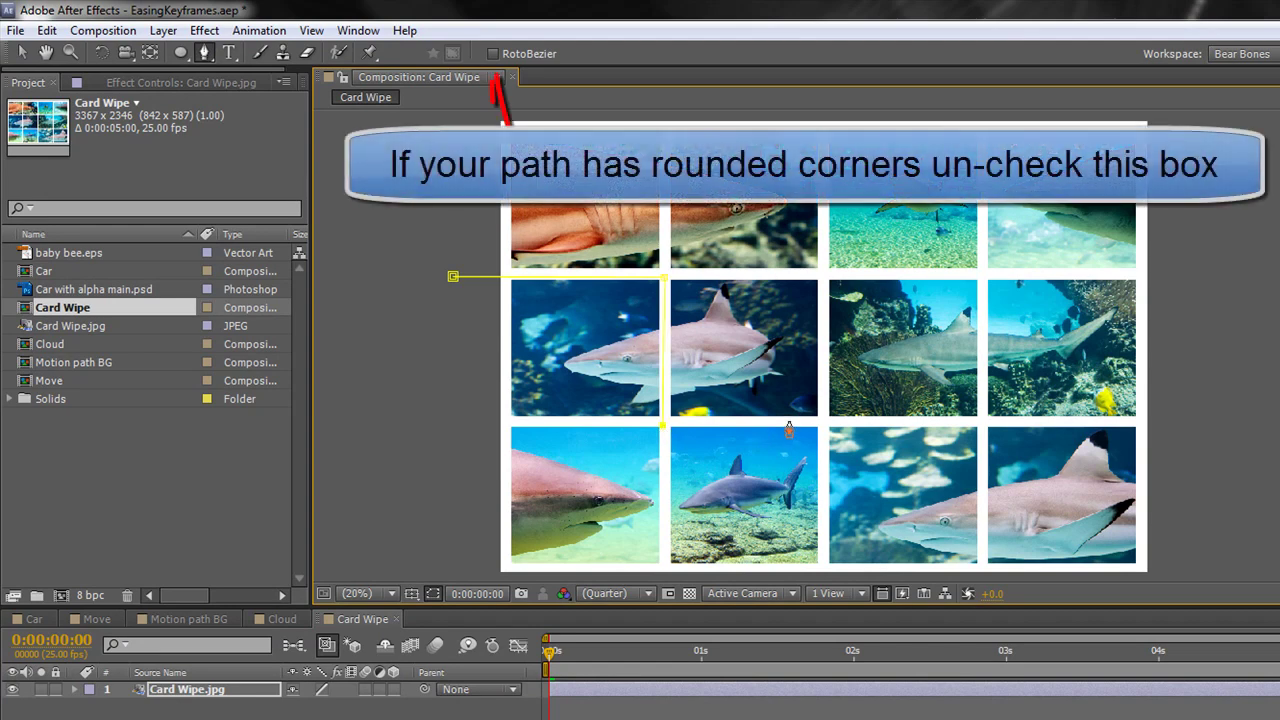
click(823, 423)
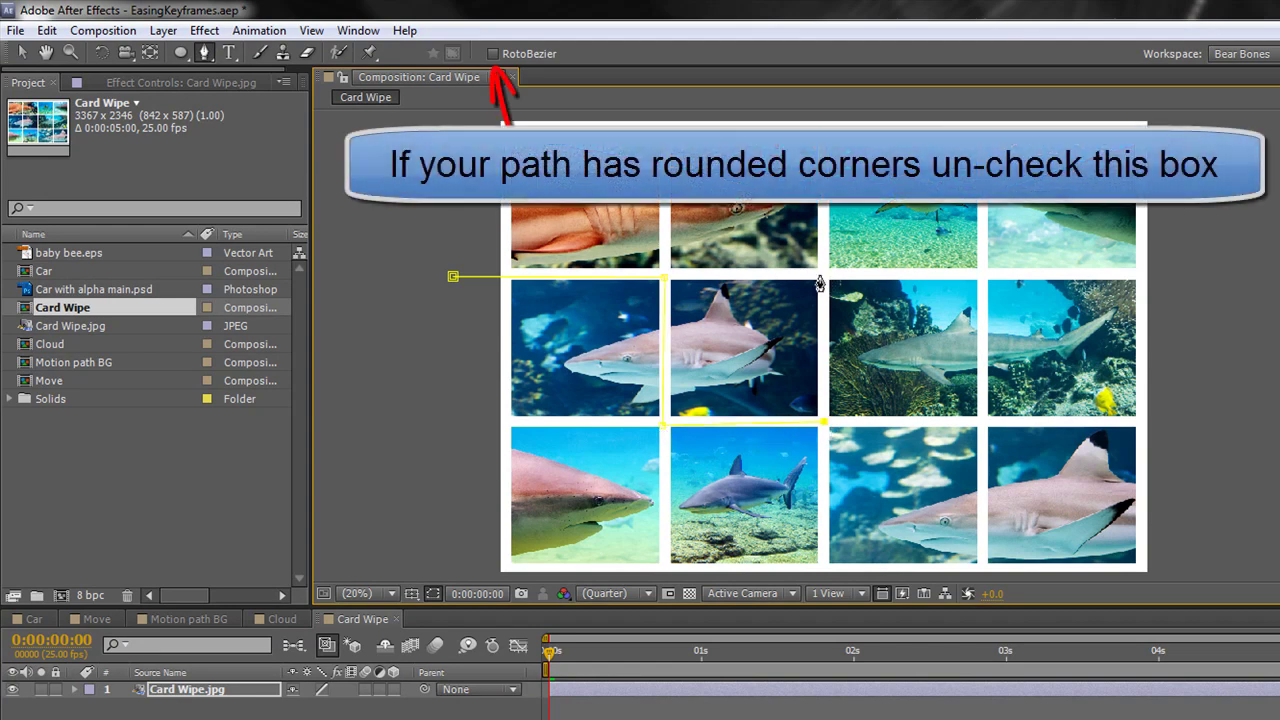
click(823, 274)
click(981, 276)
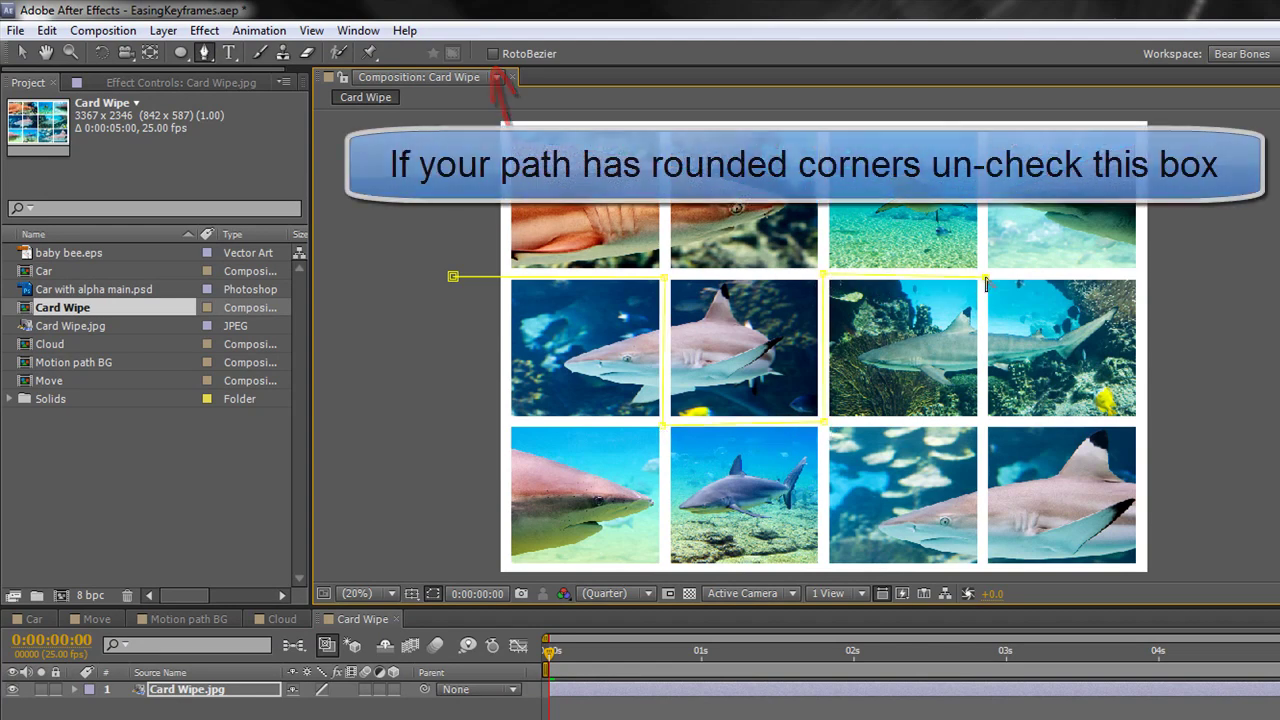
click(981, 420)
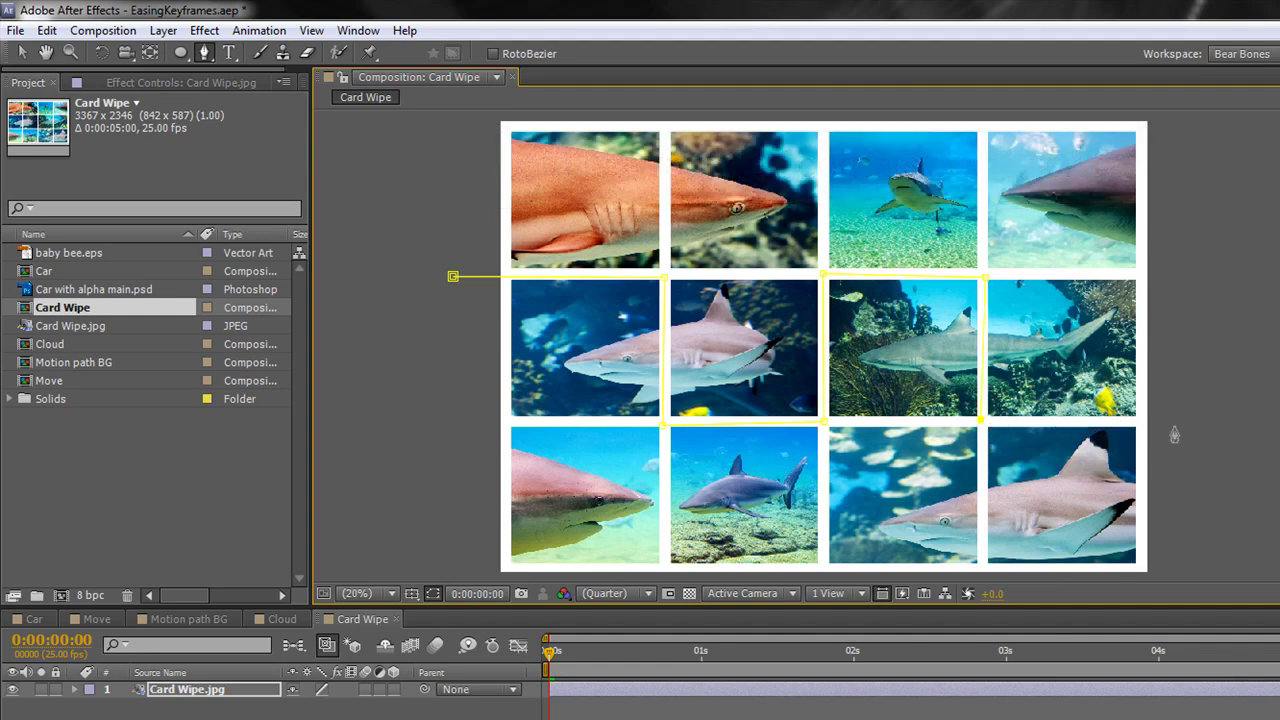
click(1201, 422)
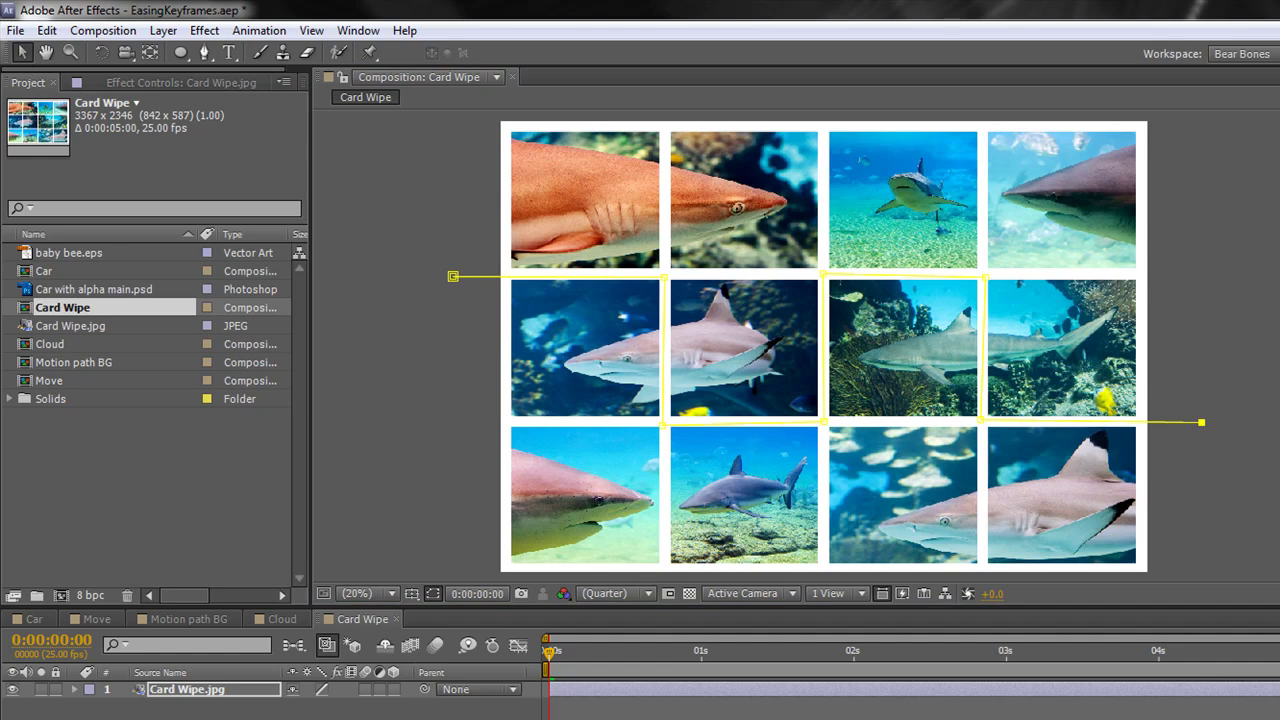
Step: Add a Lens Flare to Card Wipe.jpg, centred on a middle-row card at 122% brightness
click(208, 692)
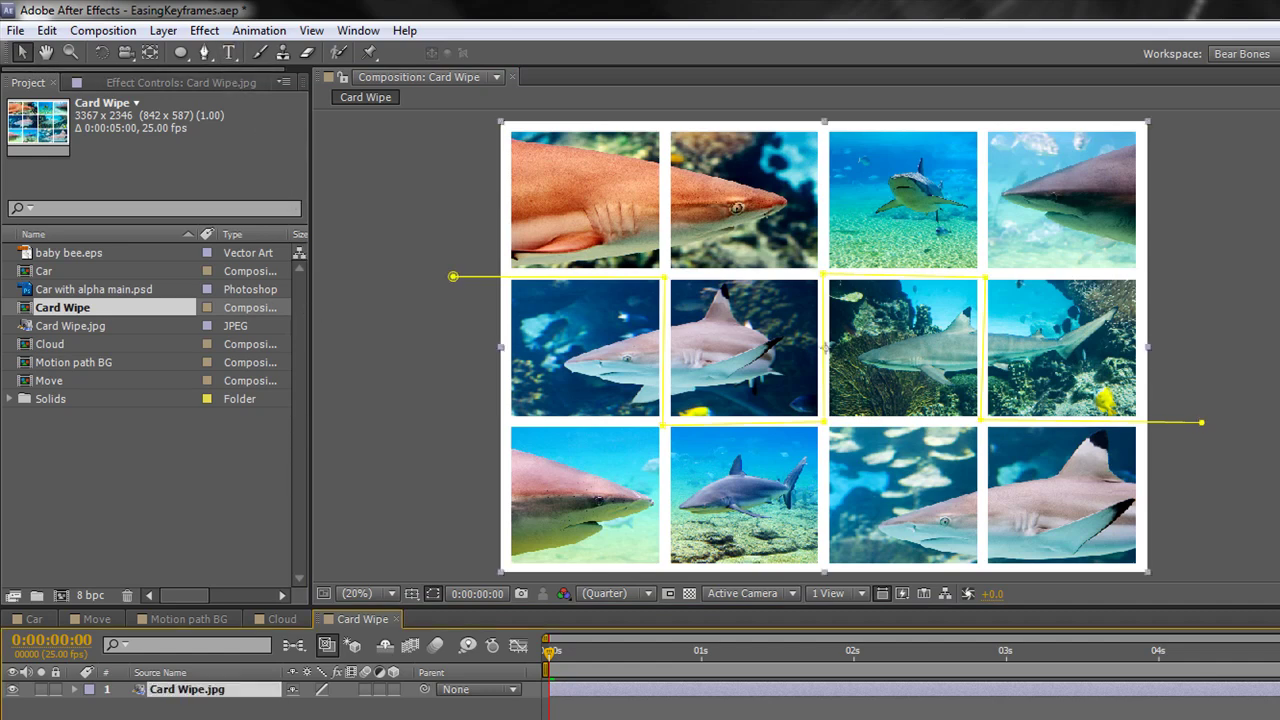
click(205, 31)
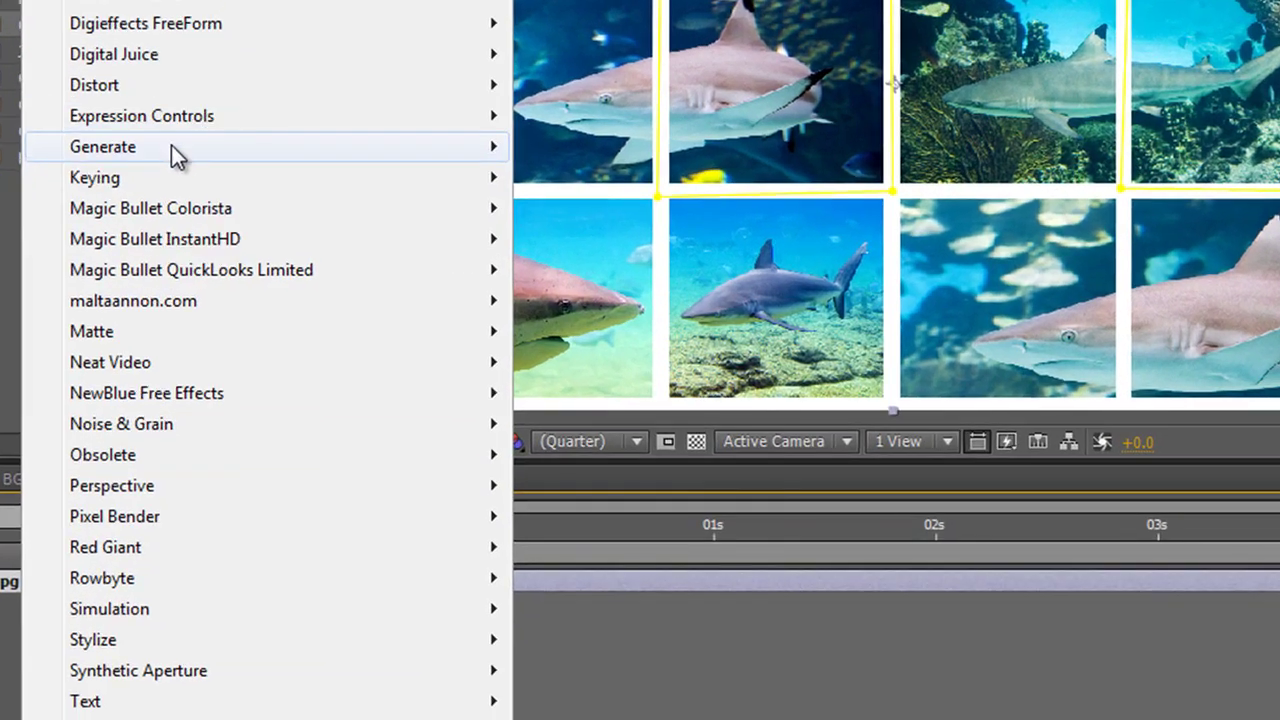
mouse_move(171, 146)
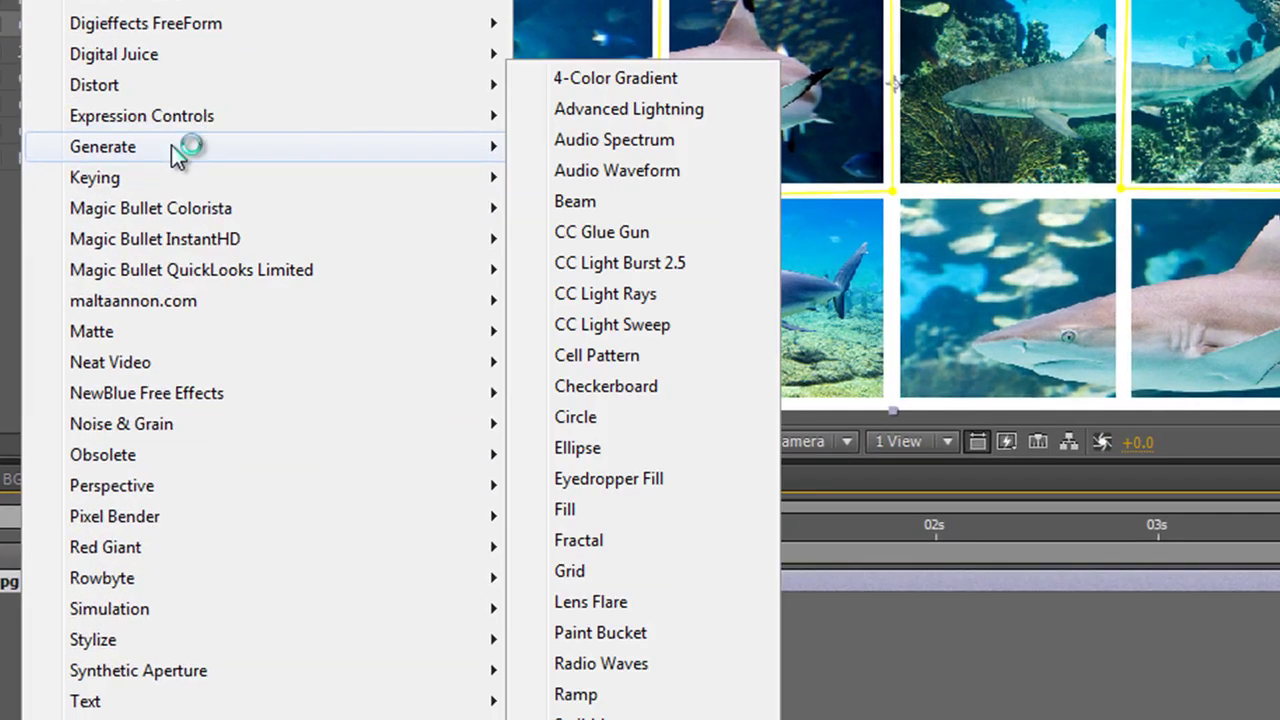
click(629, 600)
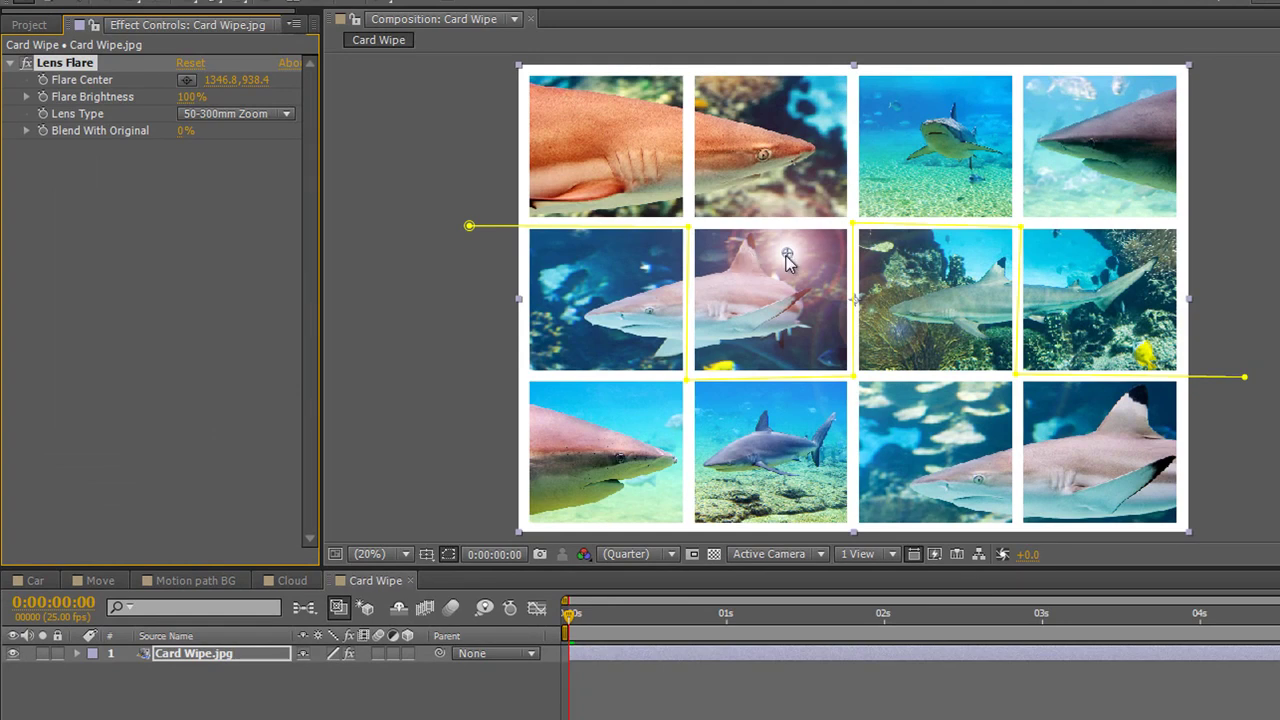
drag(788, 261, 752, 285)
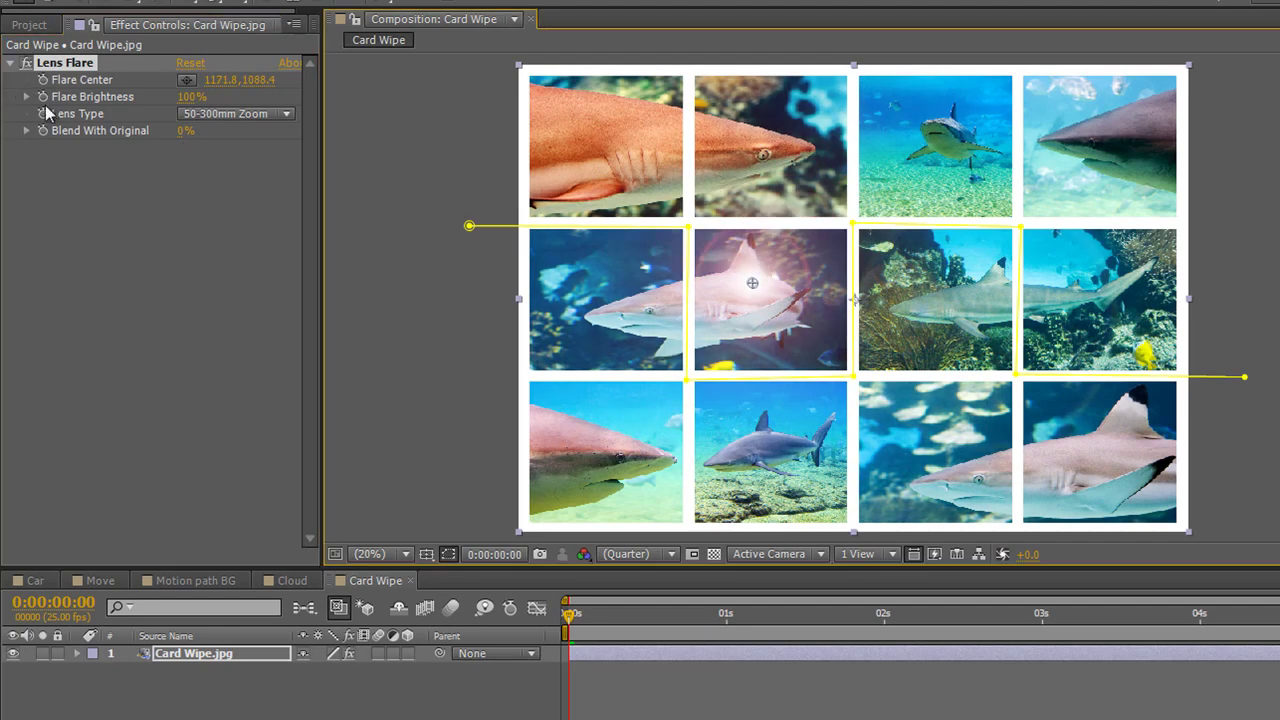
drag(189, 97, 203, 97)
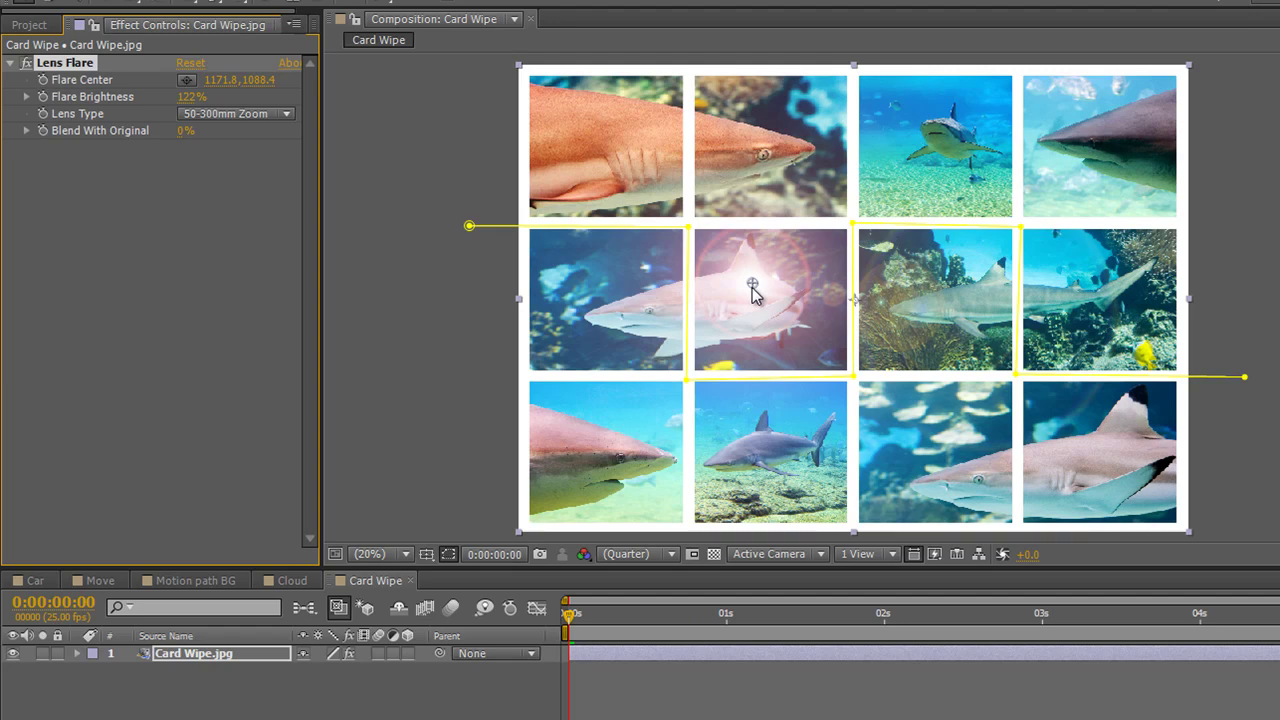
Step: Expand Mask 1 on the Card Wipe.jpg layer and copy its Mask Path
click(76, 653)
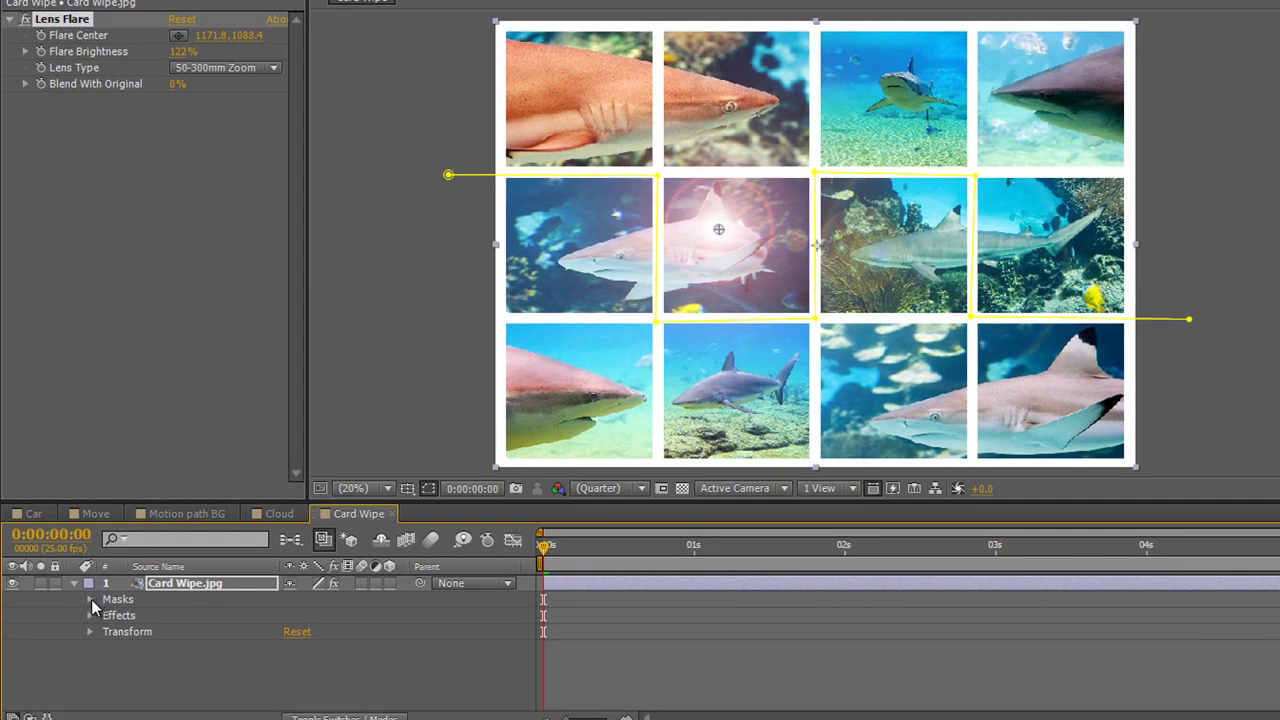
click(90, 599)
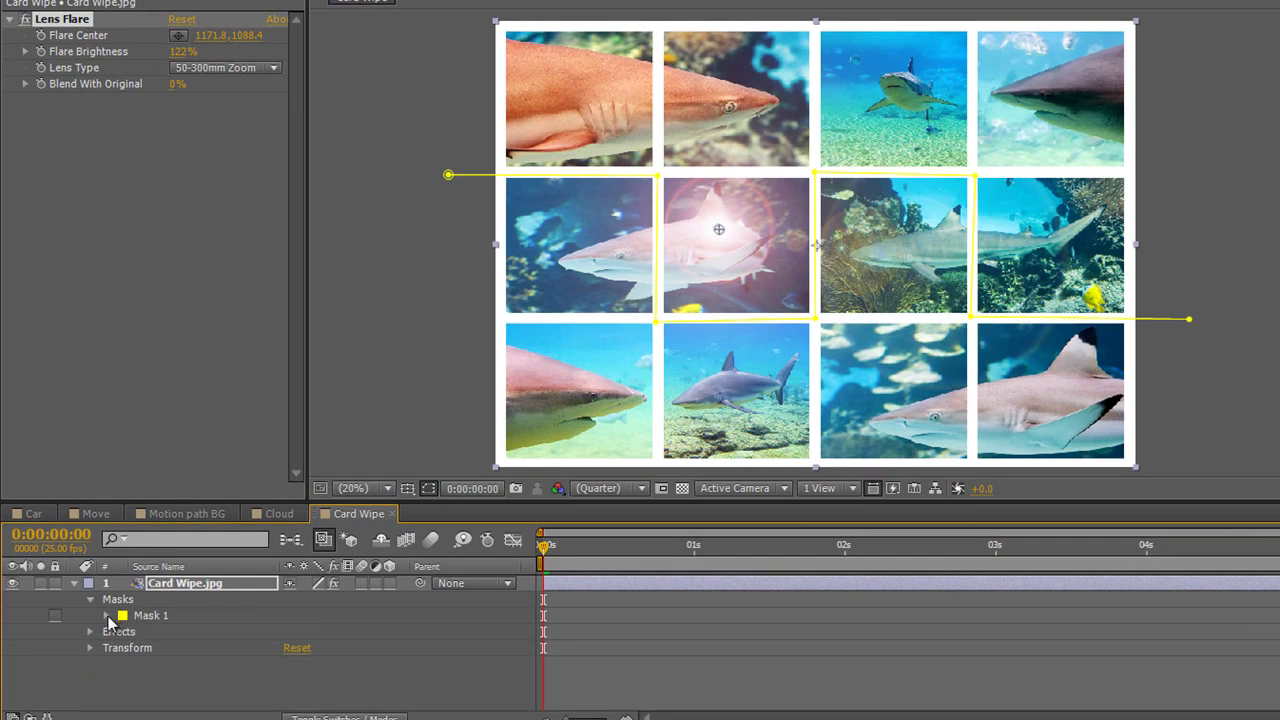
click(107, 616)
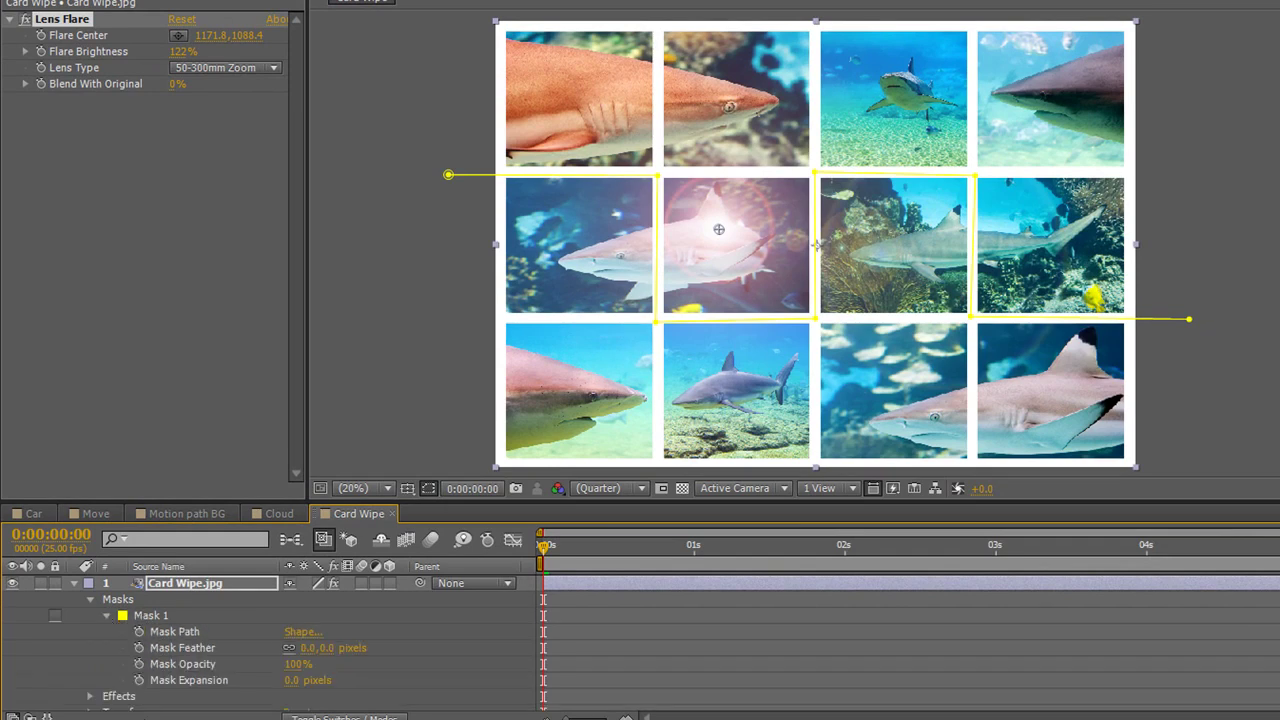
click(171, 632)
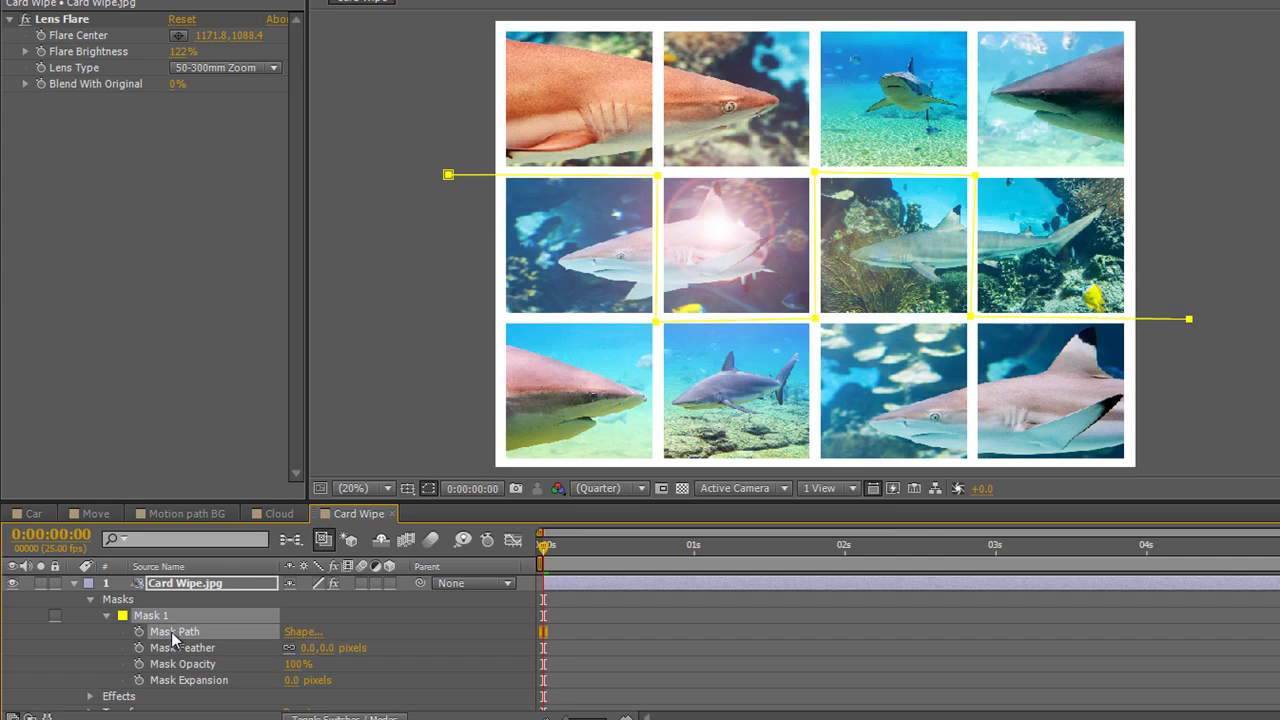
click(90, 599)
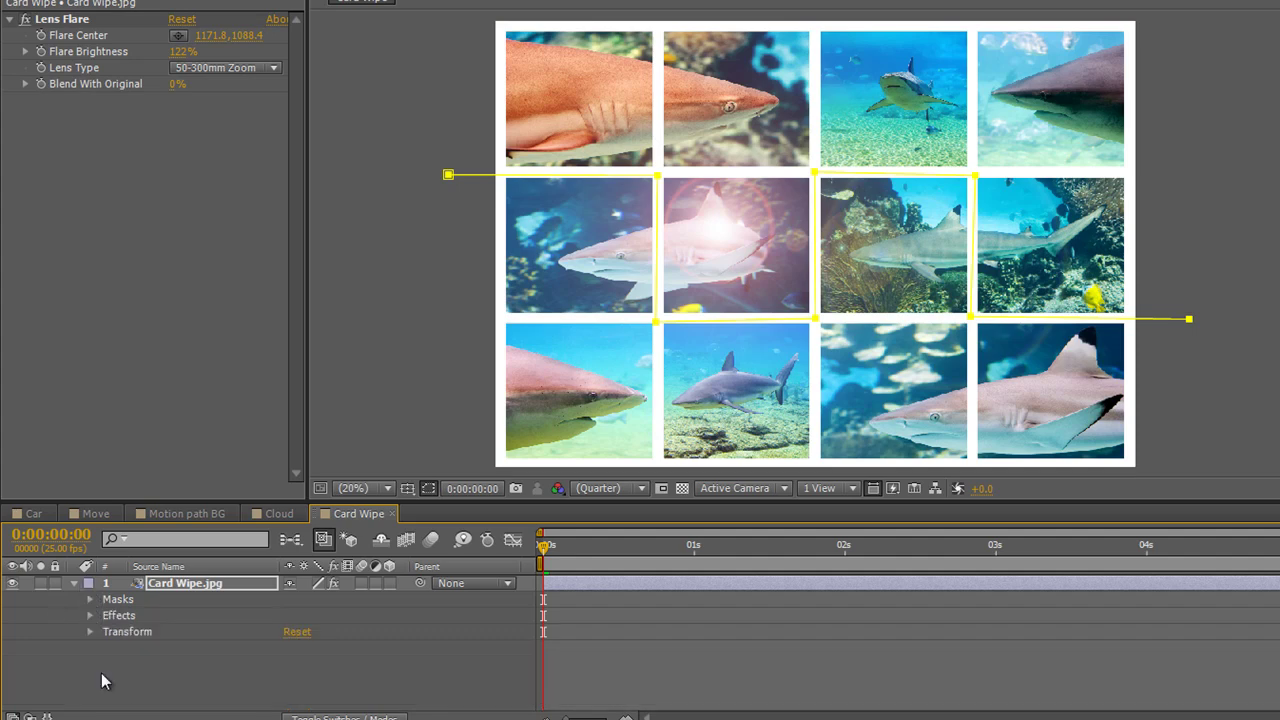
Step: Reveal the Lens Flare properties, re-place the flare centre in the comp, and select Flare Center
click(90, 615)
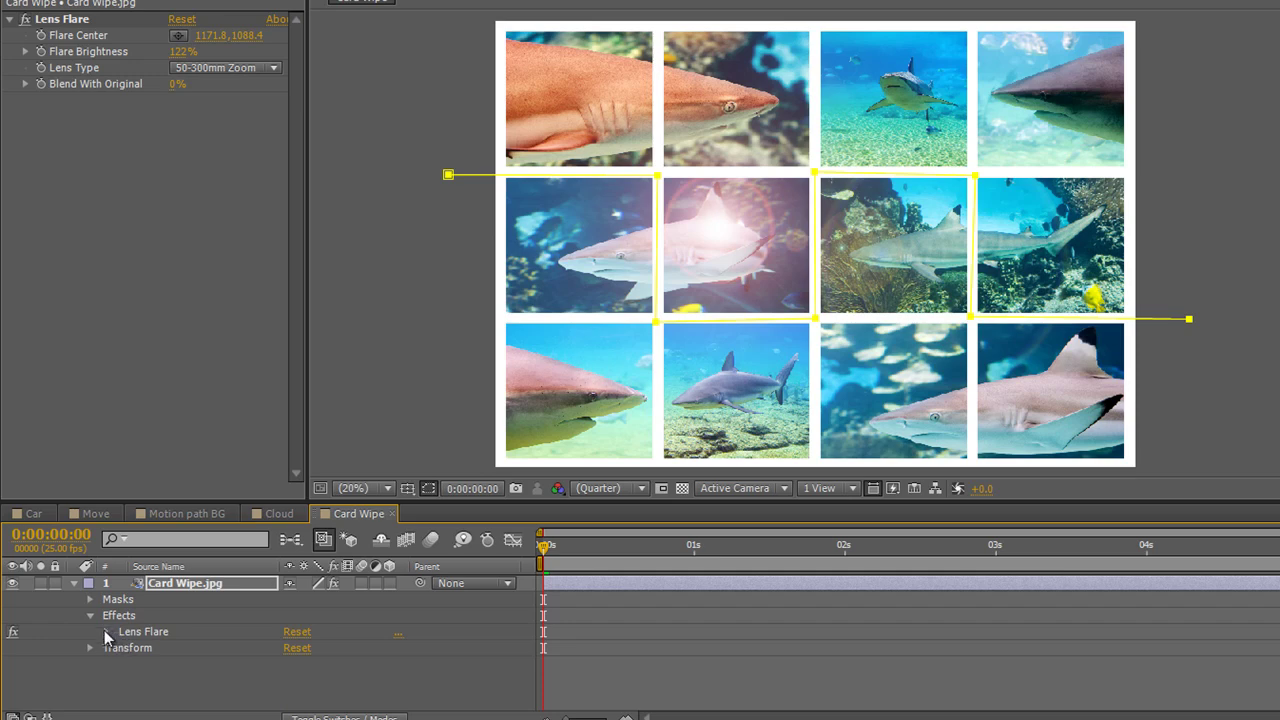
click(106, 631)
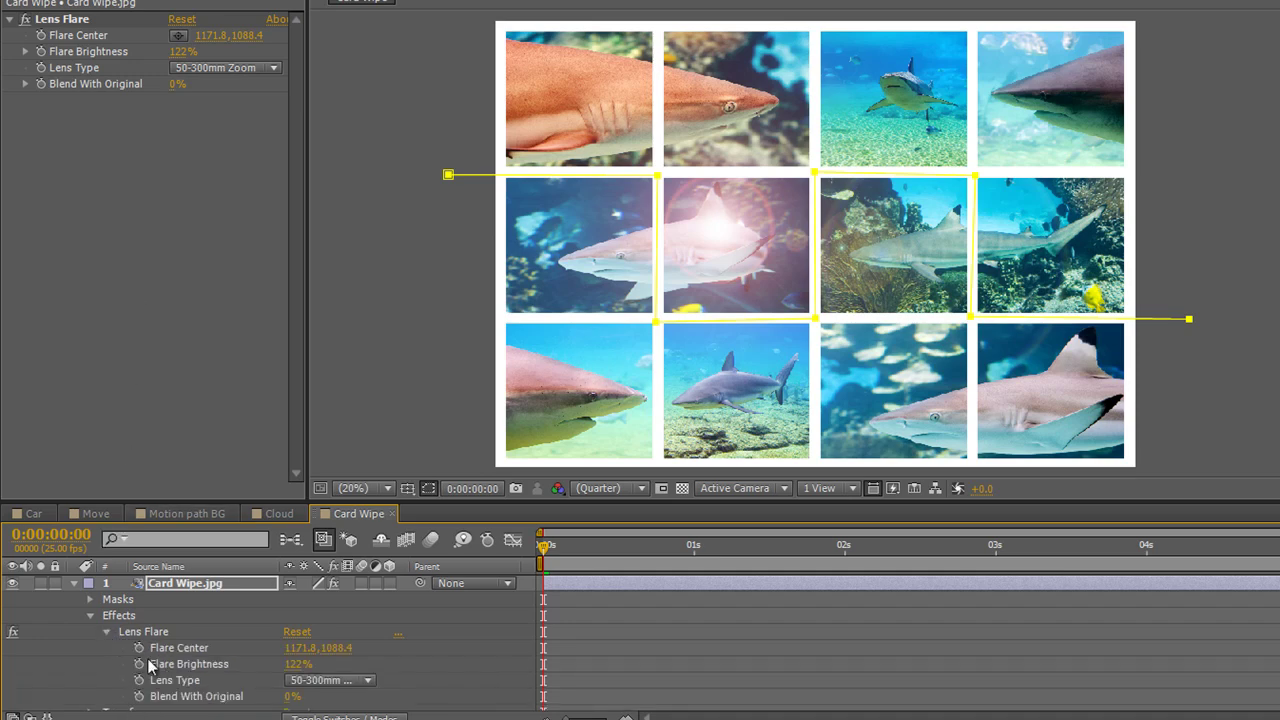
click(178, 35)
click(712, 228)
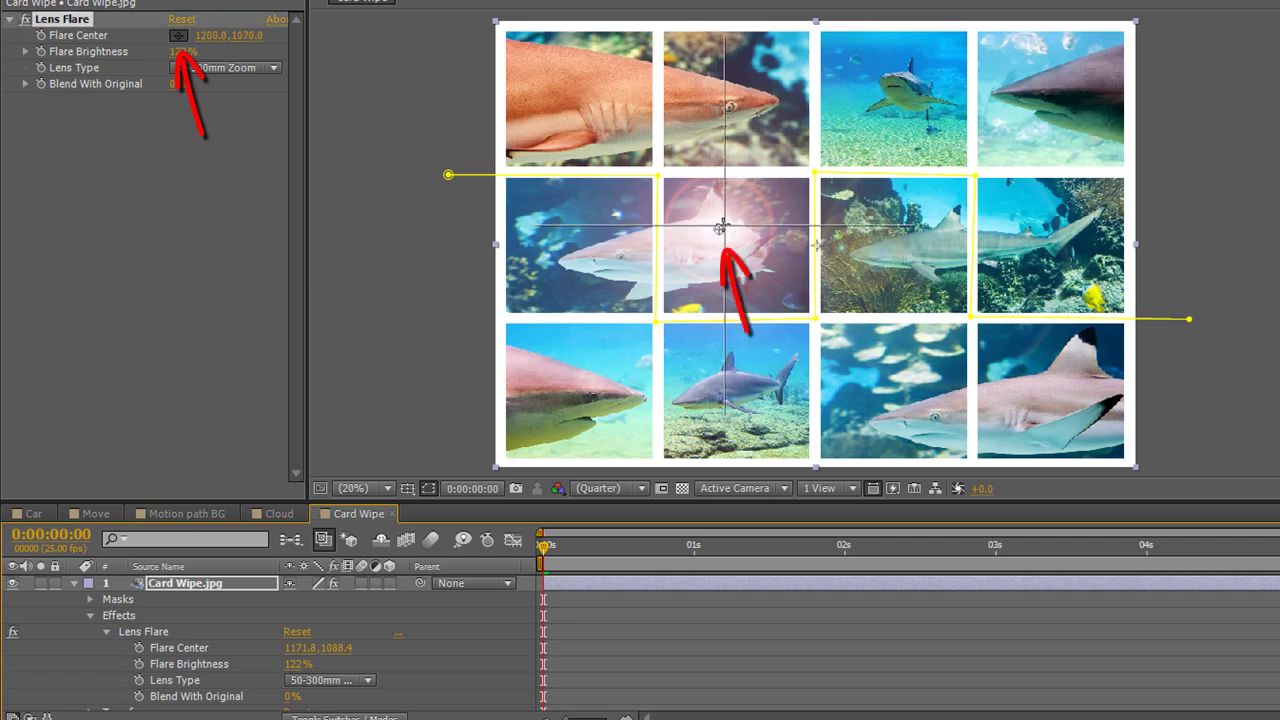
click(178, 648)
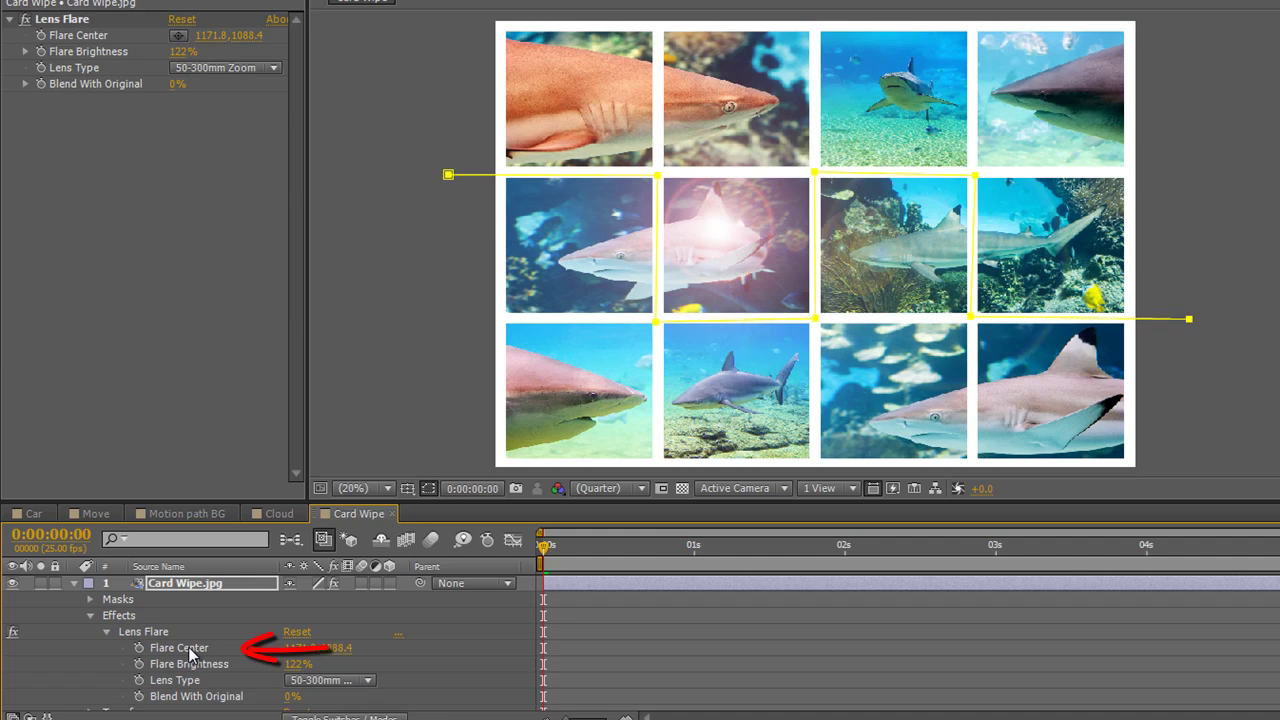
click(177, 649)
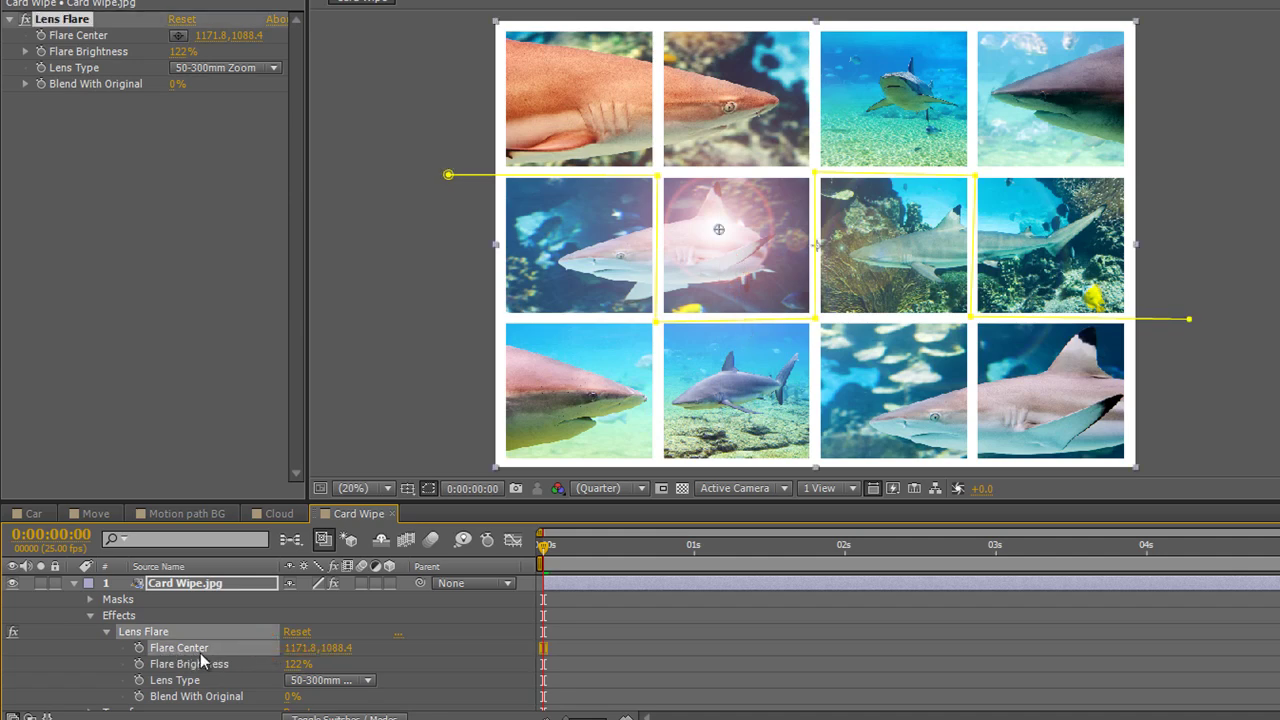
Step: Paste the mask path into Flare Center and preview the flare travelling for about two seconds
key(ctrl+v)
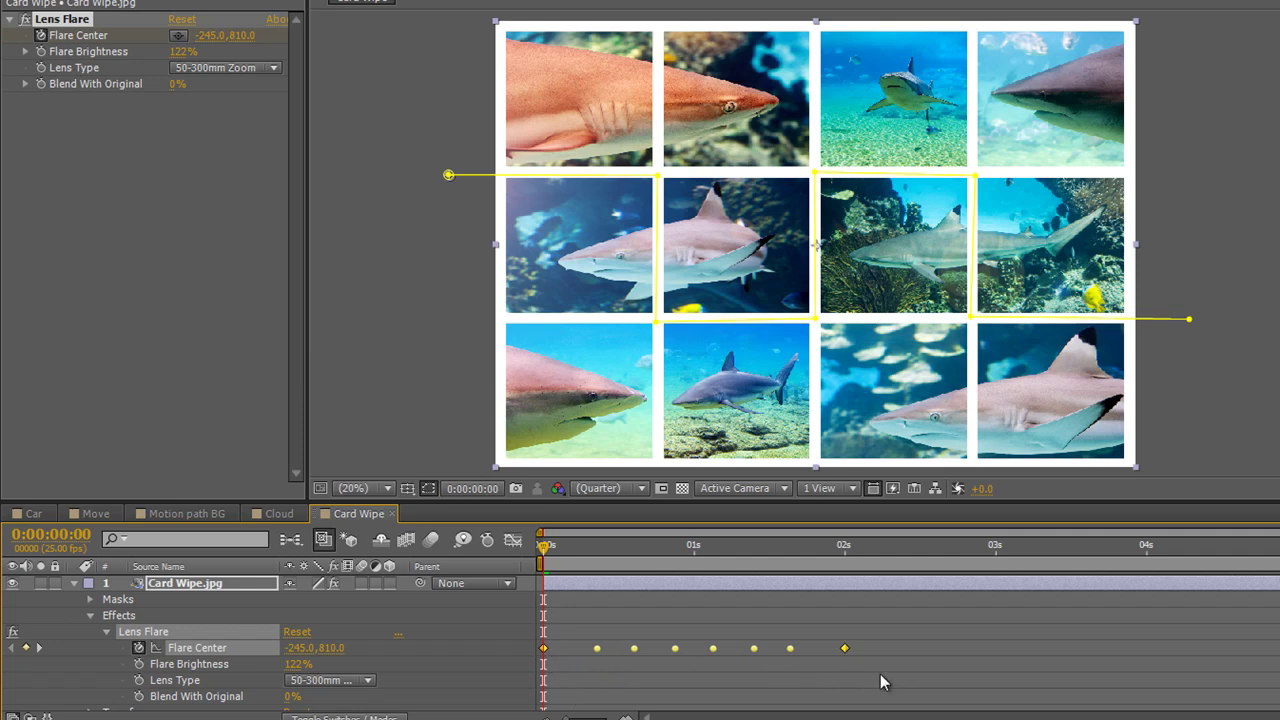
key(space)
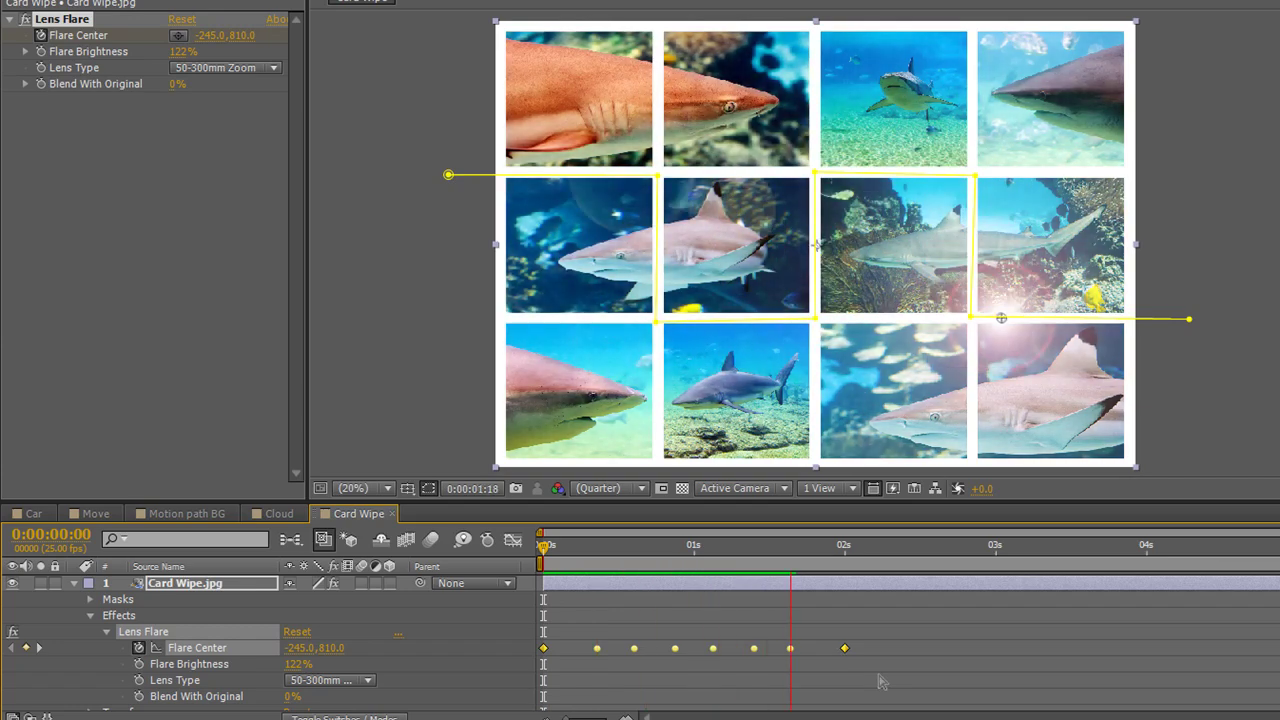
drag(894, 550, 816, 564)
key(space)
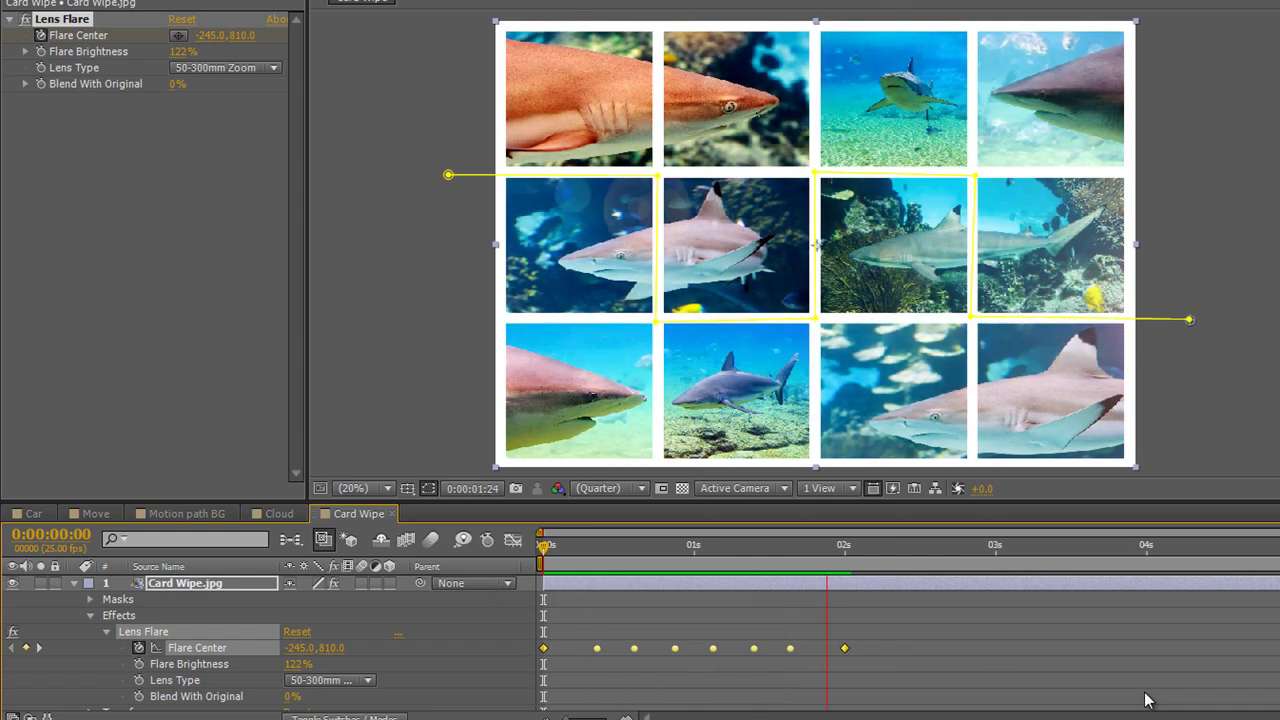
key(space)
drag(775, 550, 594, 561)
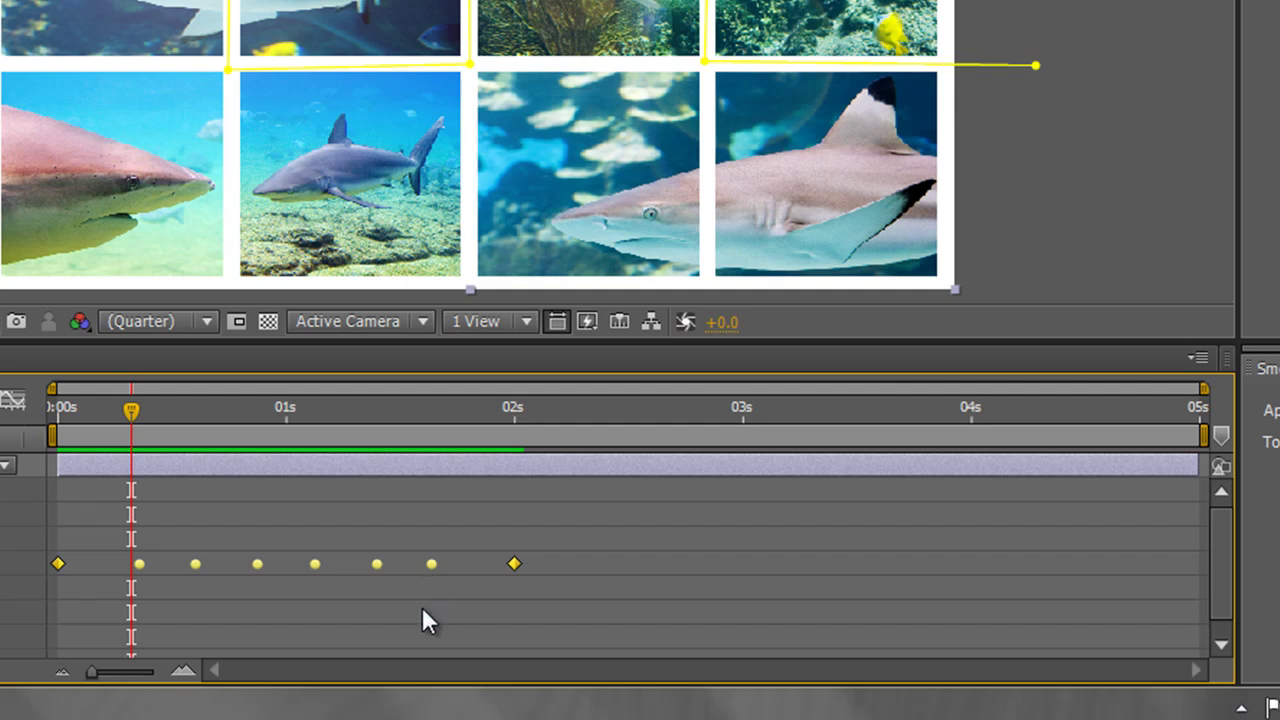
Step: Drag the last Flare Center keyframe out to the 5-second mark
click(422, 607)
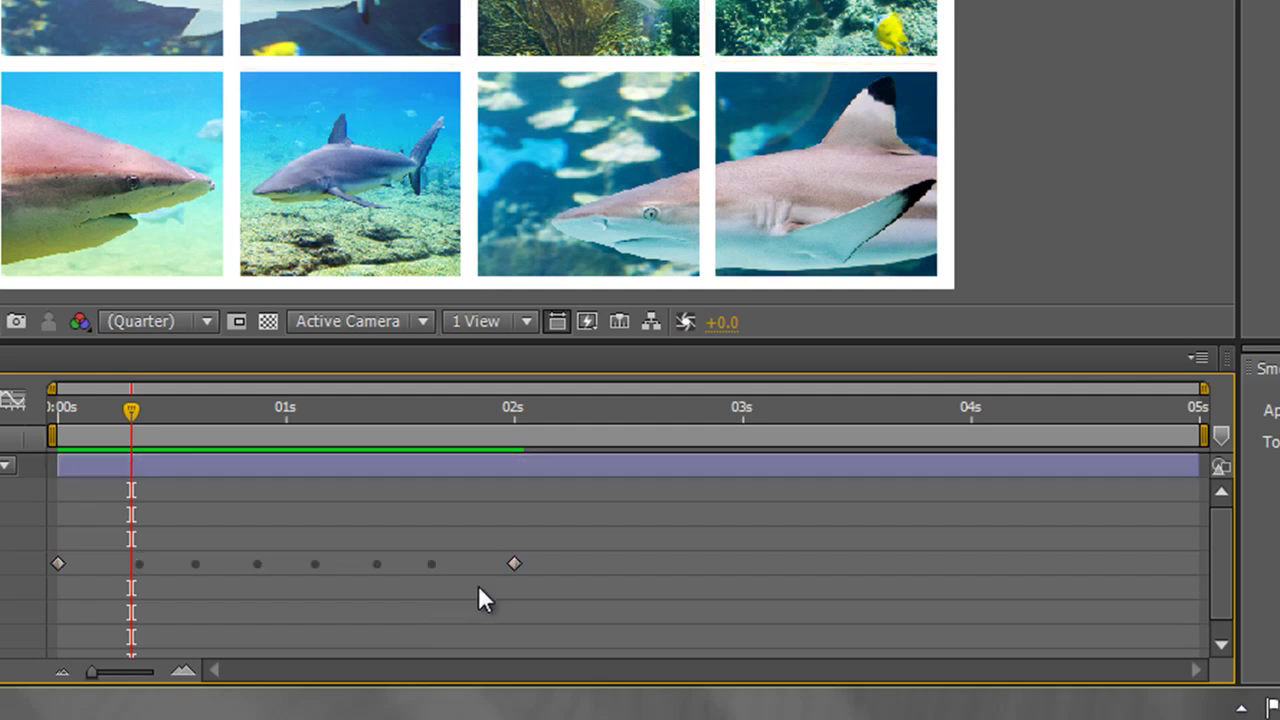
click(514, 563)
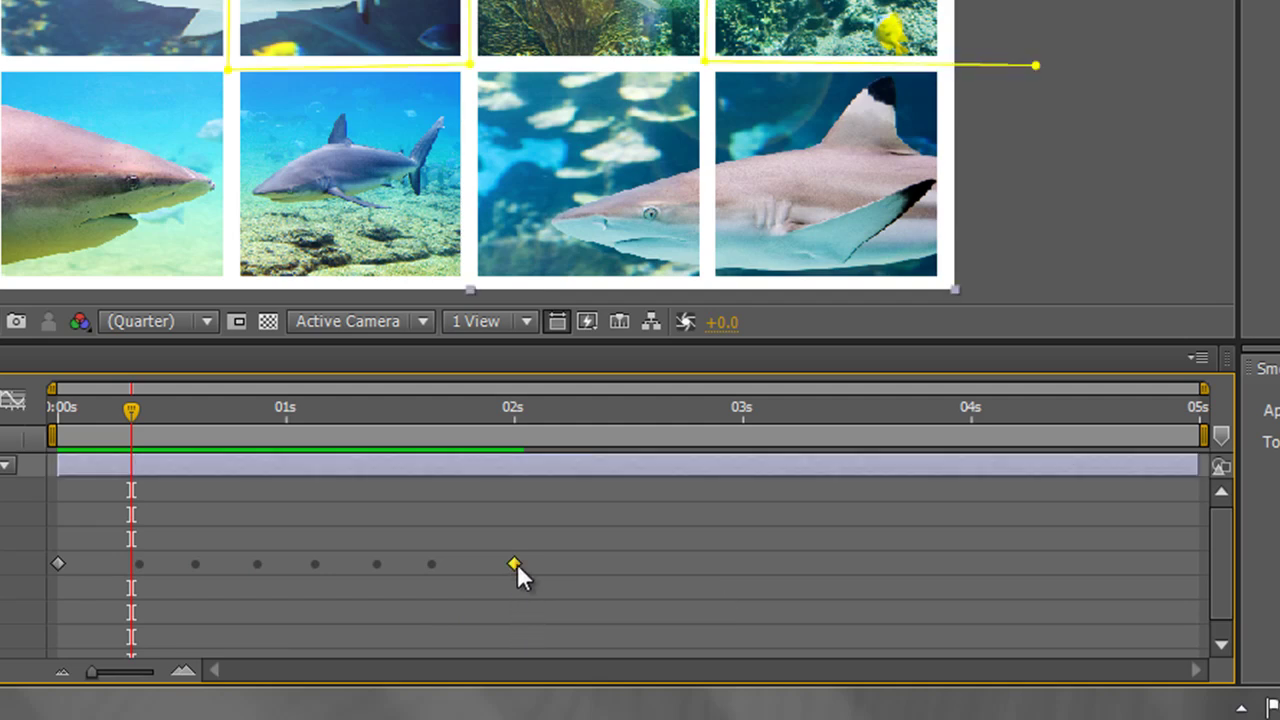
drag(513, 560, 1240, 690)
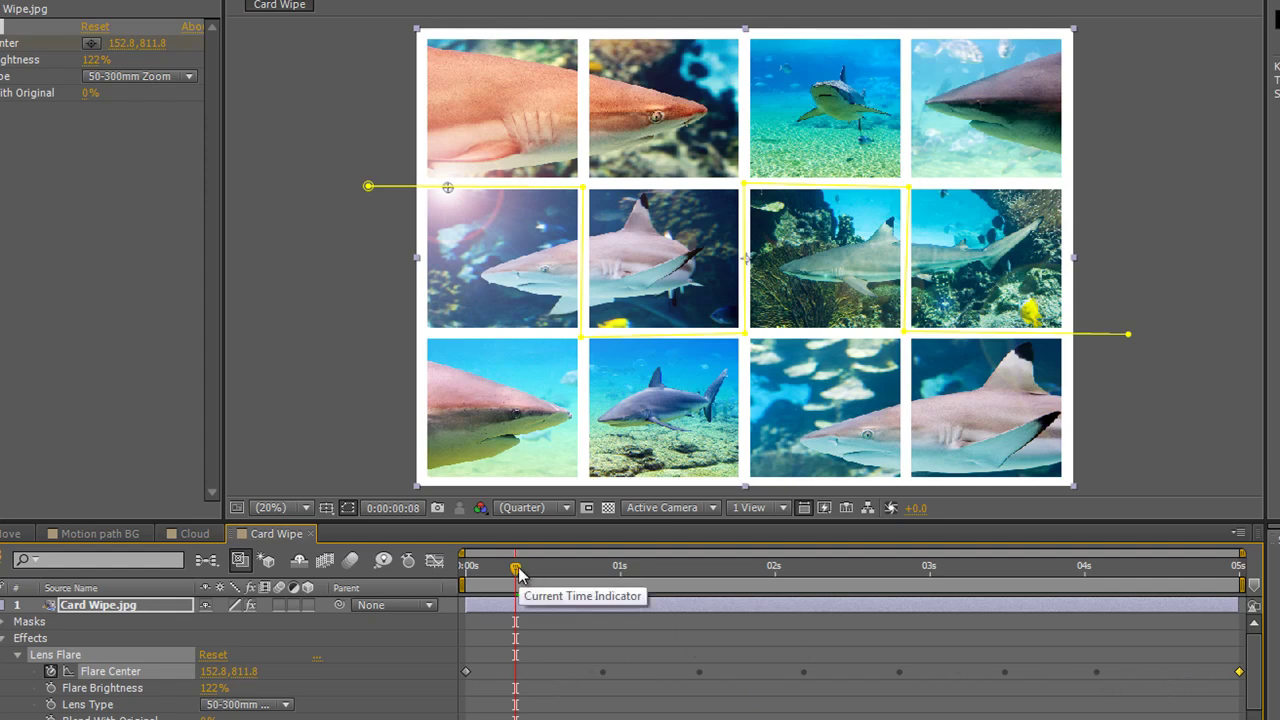
drag(516, 569, 466, 572)
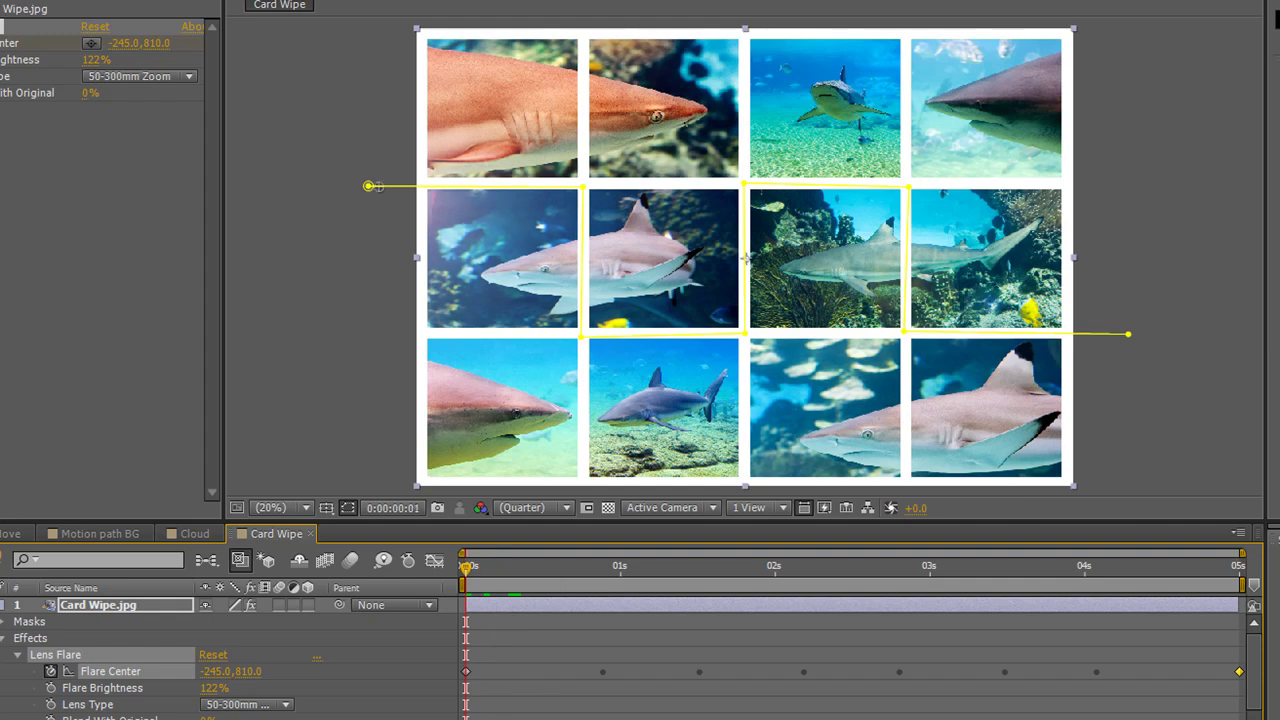
key(space)
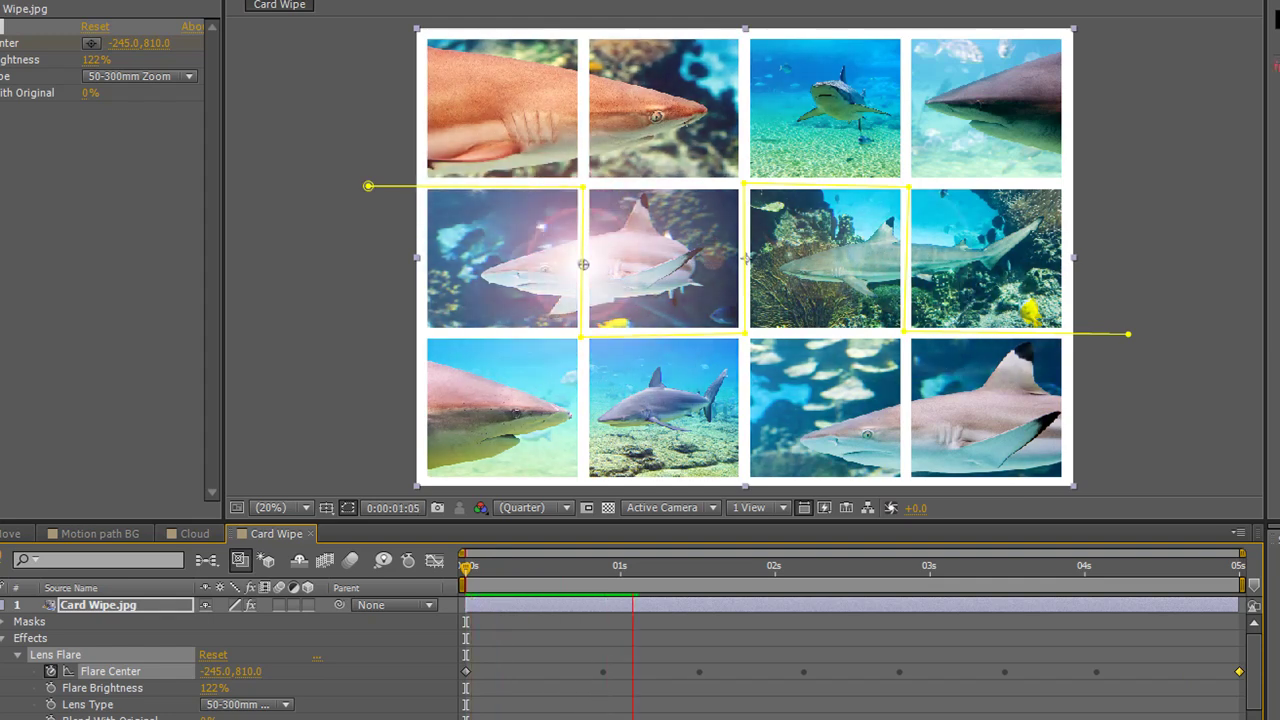